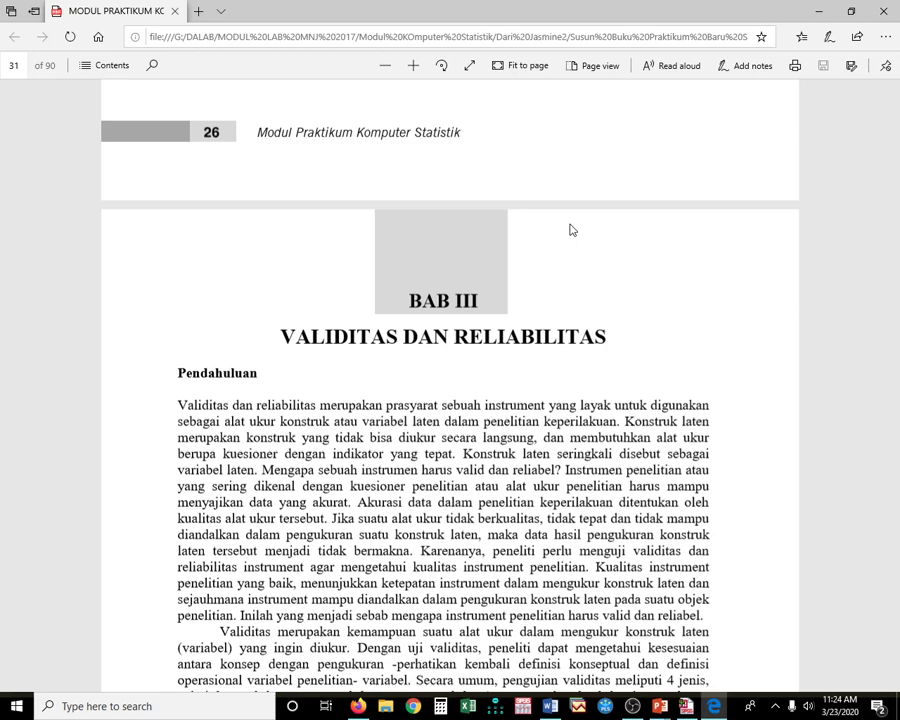
Step: Read the Validitas dan Reliabilitas chapter through to the Teknik Sederhana section with its SPSS validity test steps
{"action": "scroll", "coordinate": [571, 230], "scroll_direction": "down", "scroll_amount": 3}
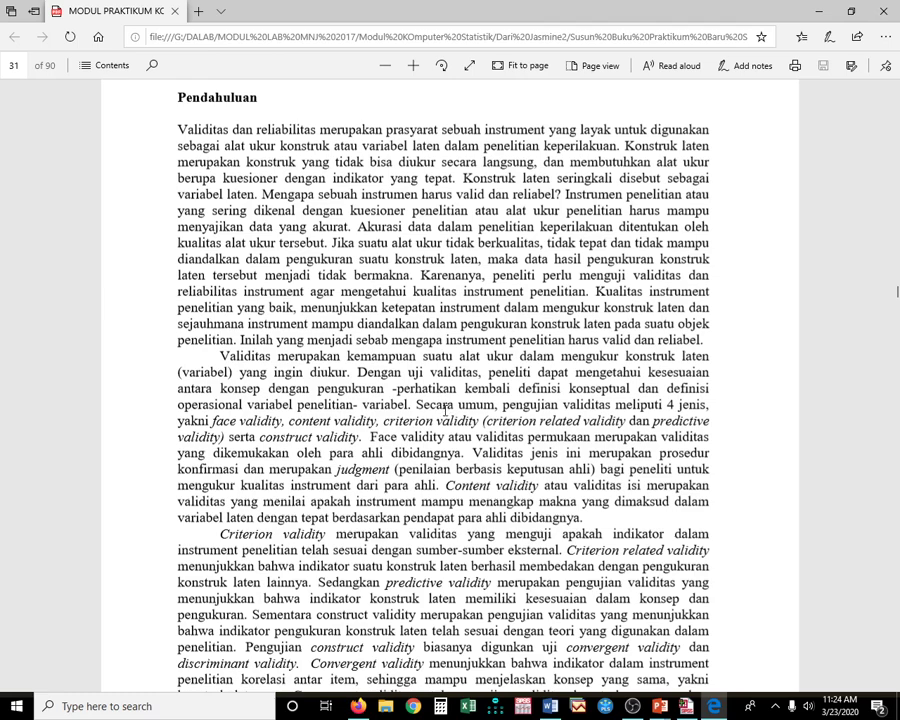
{"action": "scroll", "coordinate": [444, 409], "scroll_direction": "down", "scroll_amount": 5}
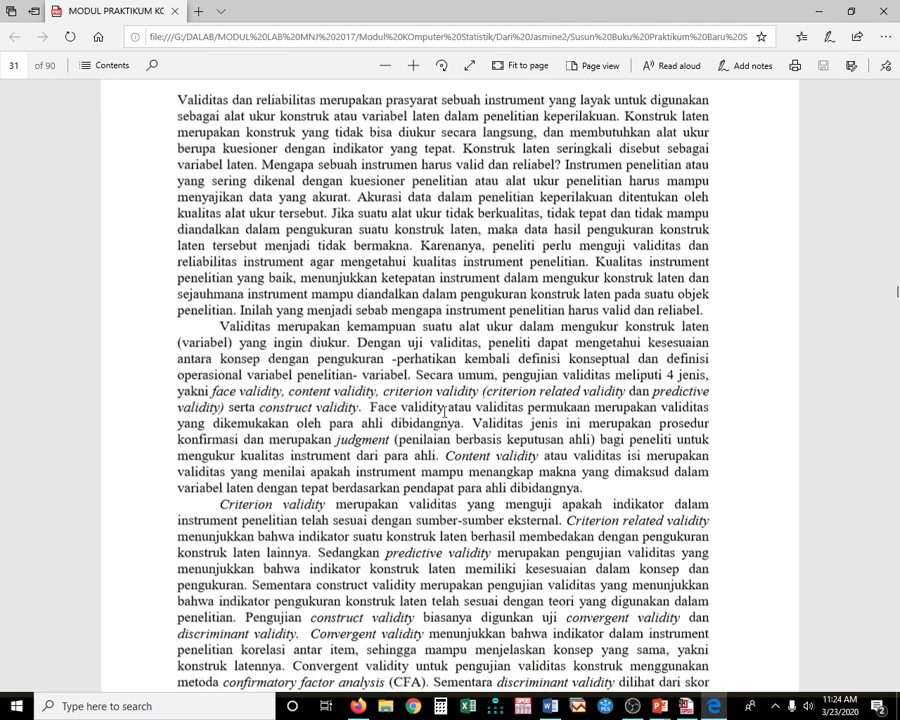
{"action": "scroll", "coordinate": [442, 415], "scroll_direction": "down", "scroll_amount": 4}
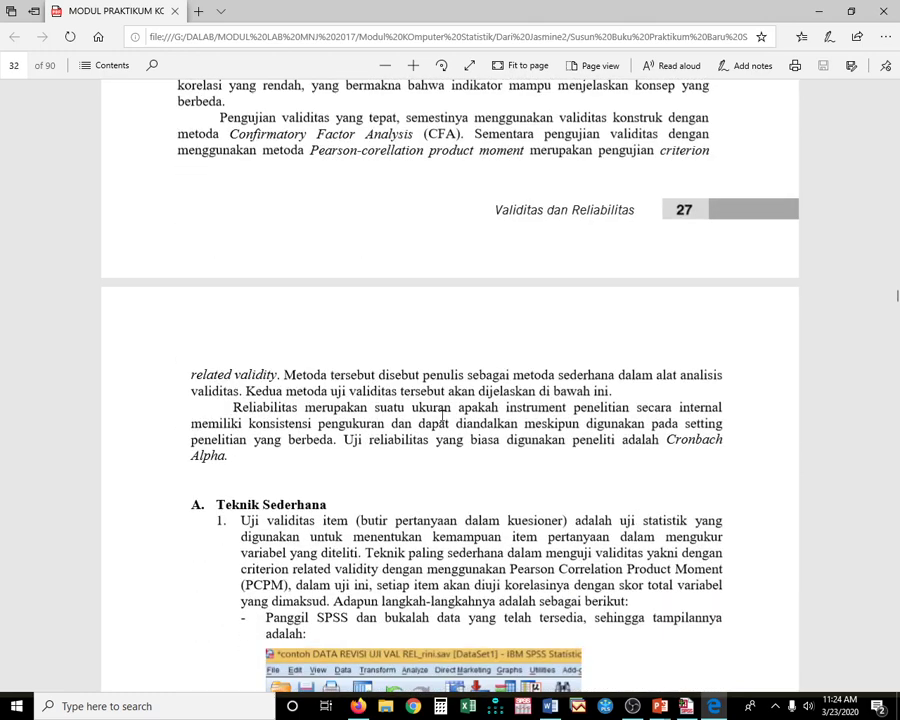
{"action": "scroll", "coordinate": [442, 415], "scroll_direction": "down", "scroll_amount": 5}
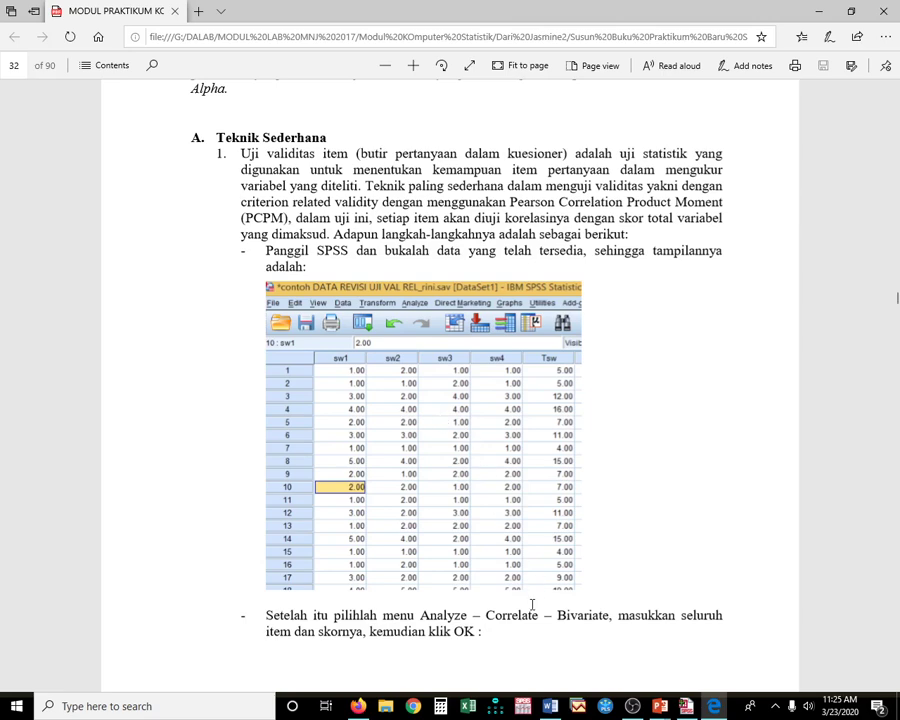
Step: Switch to SPSS and examine the item columns sw1 to sw4 together with their total column Tsw
{"action": "left_click", "coordinate": [686, 706]}
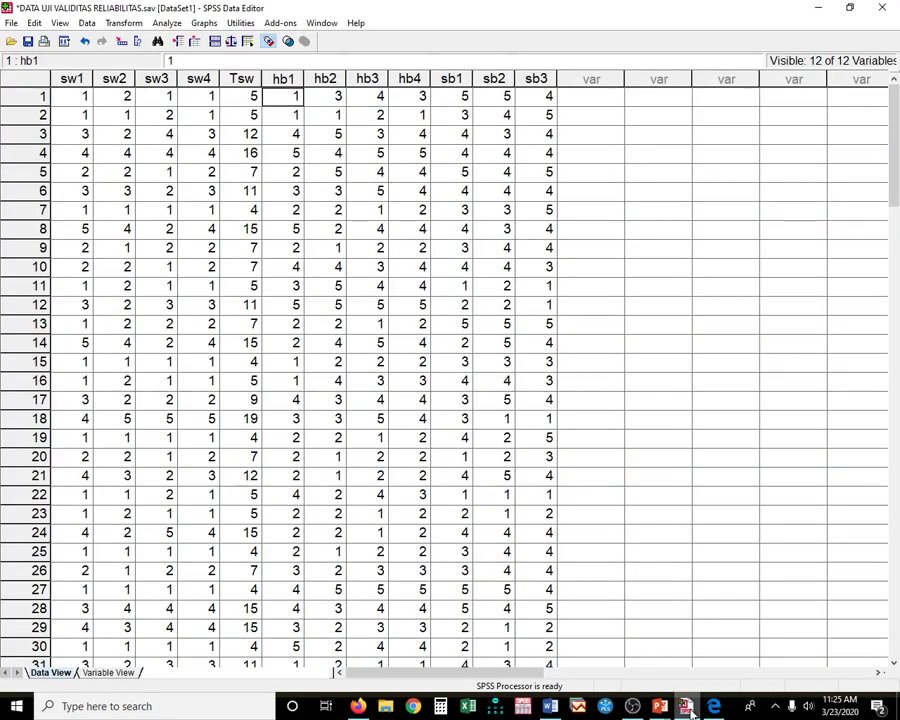
{"action": "left_click", "coordinate": [83, 99]}
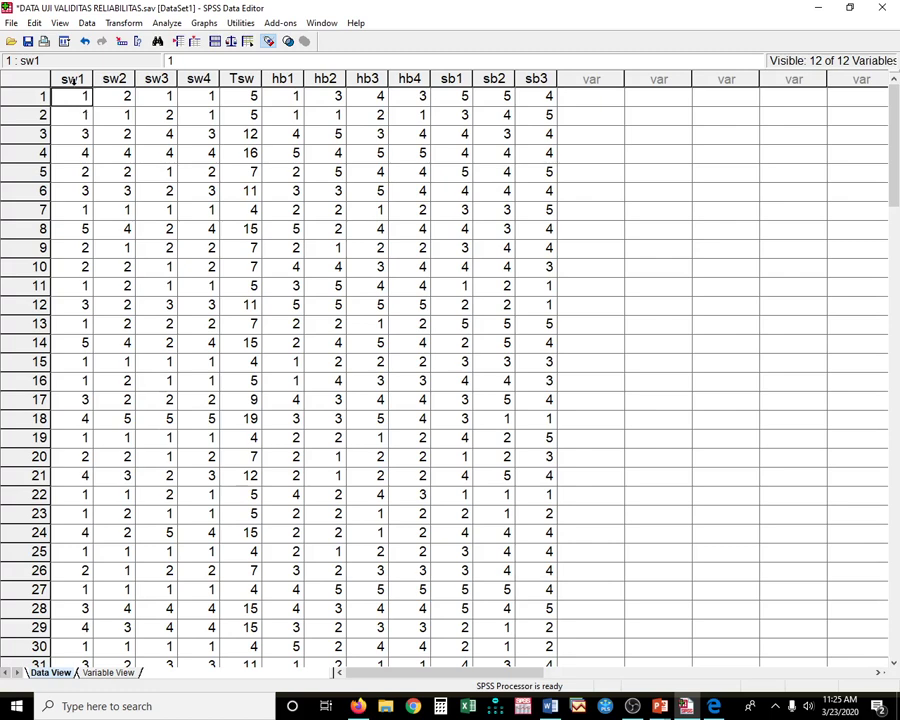
{"action": "left_click", "coordinate": [72, 79]}
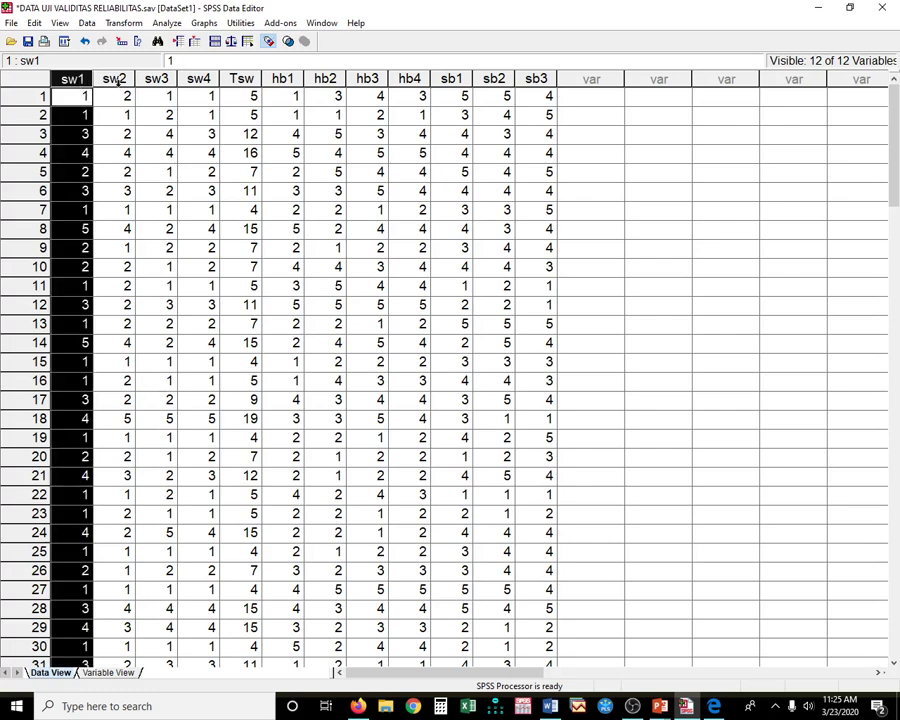
{"action": "left_click", "coordinate": [115, 79]}
{"action": "left_click", "coordinate": [155, 79]}
{"action": "left_click", "coordinate": [199, 79]}
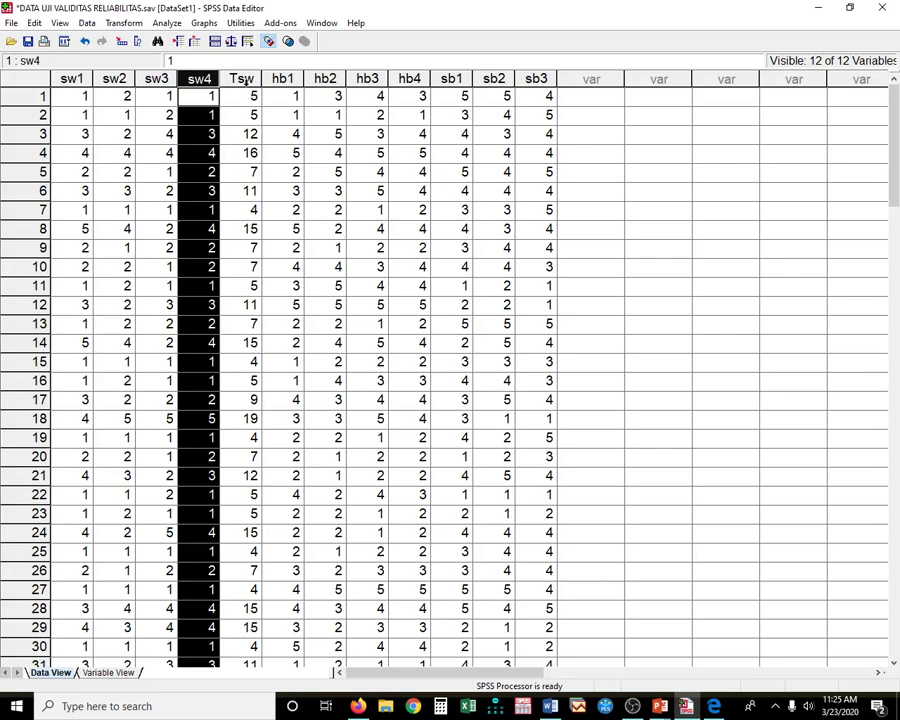
{"action": "left_click", "coordinate": [244, 80]}
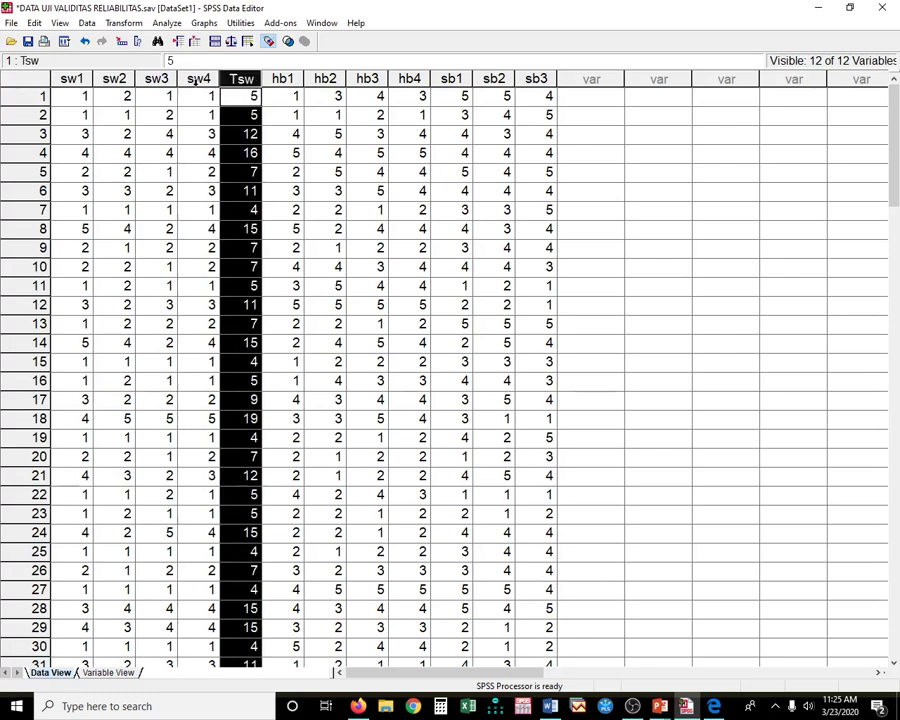
{"action": "left_click", "coordinate": [199, 79]}
{"action": "left_click", "coordinate": [72, 79]}
{"action": "left_click", "coordinate": [114, 79]}
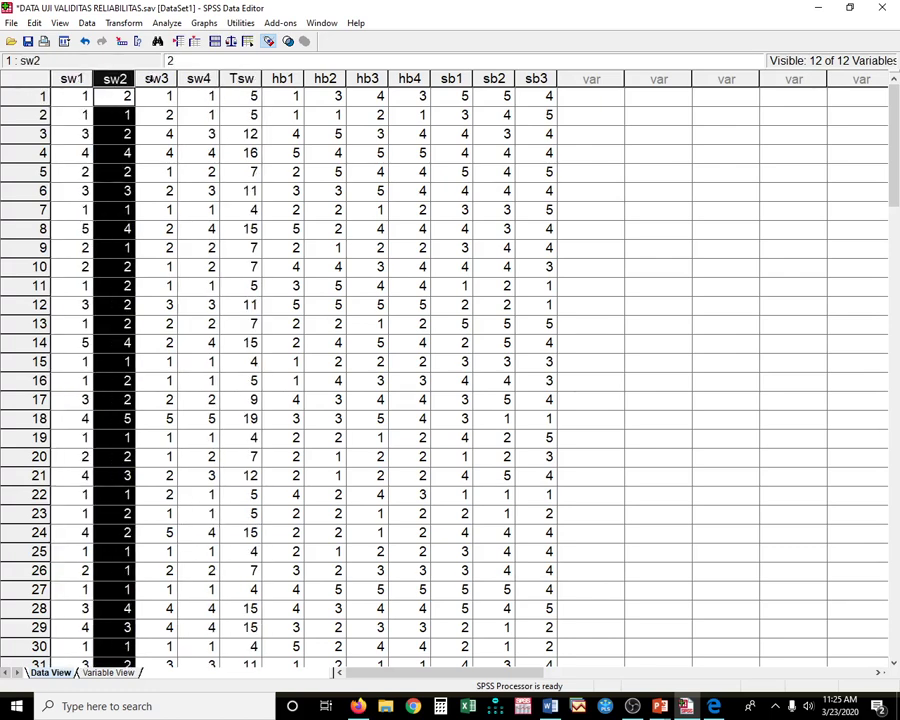
{"action": "left_click", "coordinate": [156, 79]}
{"action": "left_click", "coordinate": [199, 95]}
{"action": "left_click", "coordinate": [236, 80]}
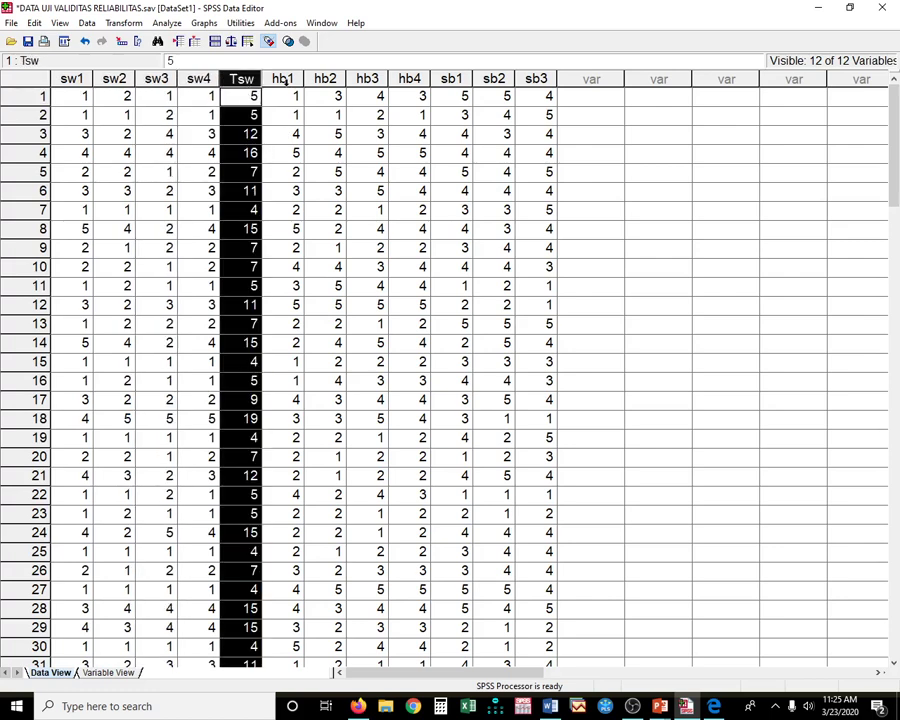
Step: Examine the item columns hb1 to hb4 and sb1 to sb3, and compare them with the total column Tsw
{"action": "left_click", "coordinate": [284, 80]}
{"action": "left_click", "coordinate": [326, 79]}
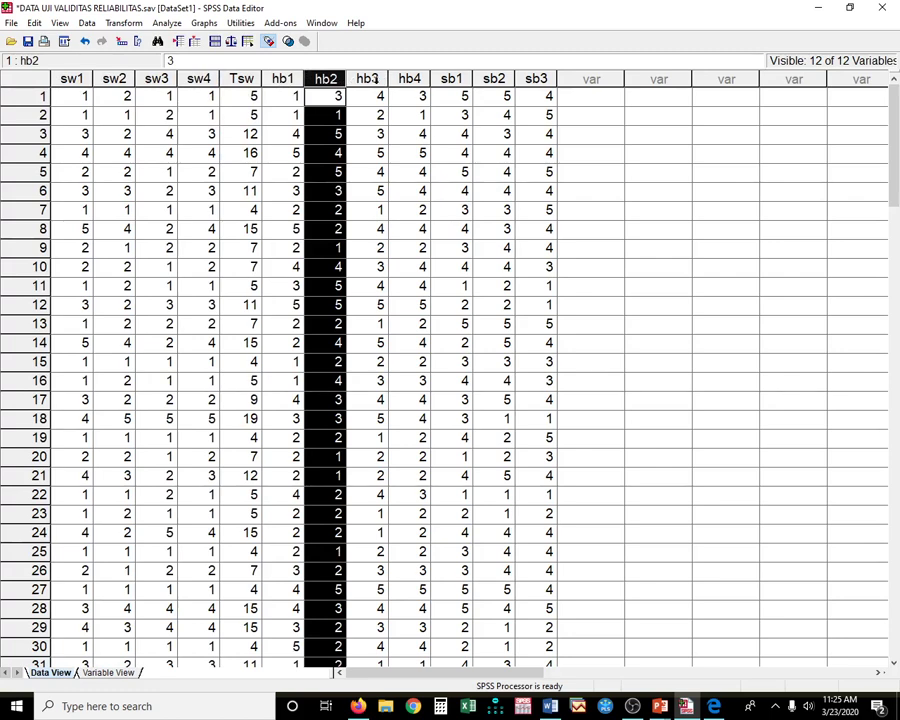
{"action": "left_click", "coordinate": [369, 80]}
{"action": "left_click", "coordinate": [410, 79]}
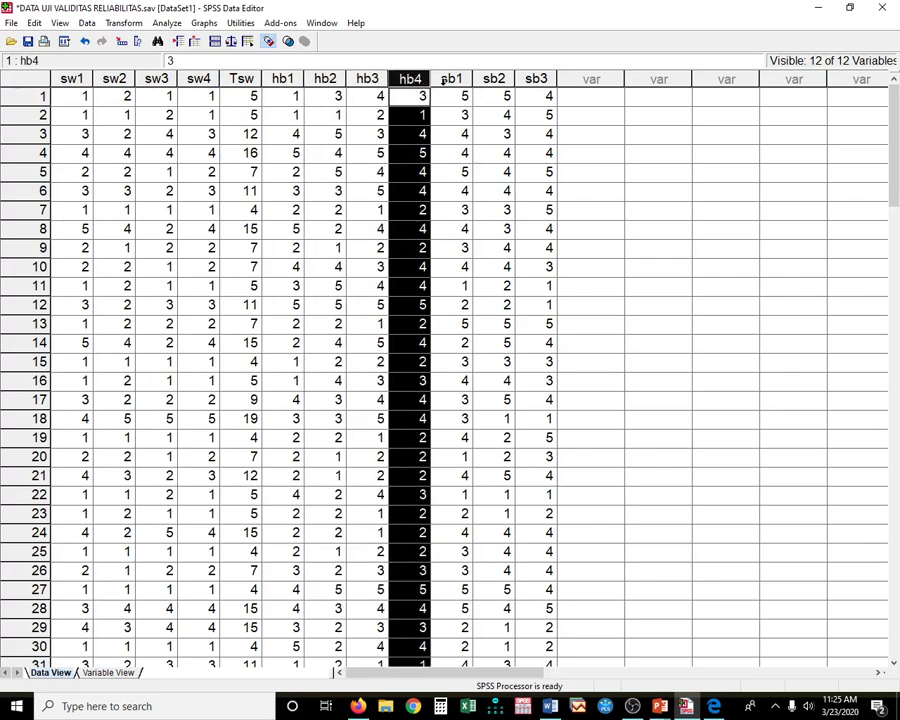
{"action": "left_click", "coordinate": [447, 80]}
{"action": "left_click", "coordinate": [490, 79]}
{"action": "left_click", "coordinate": [534, 80]}
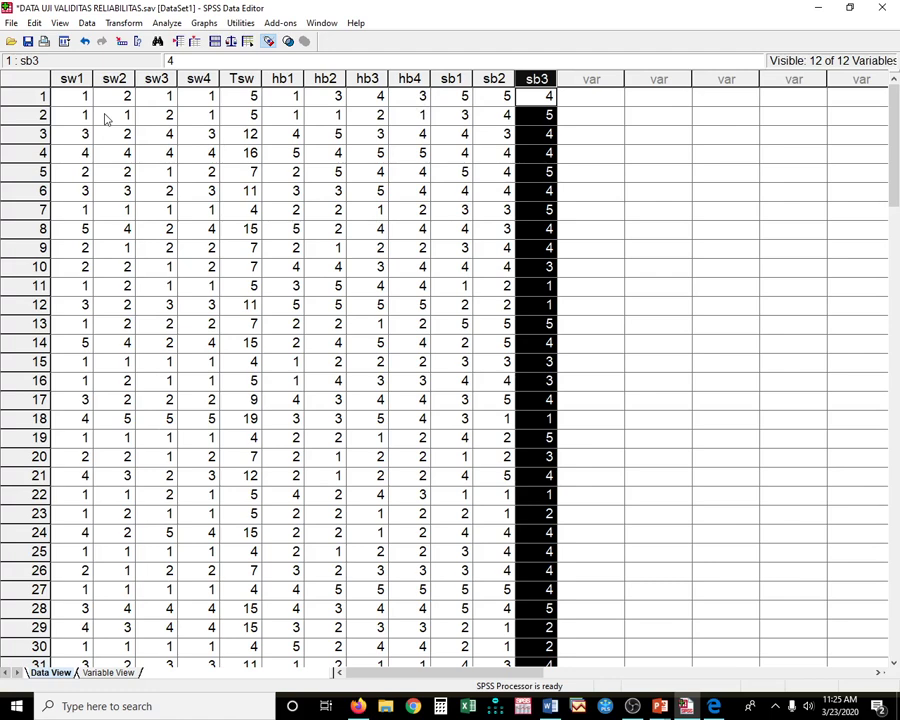
{"action": "left_click", "coordinate": [246, 79]}
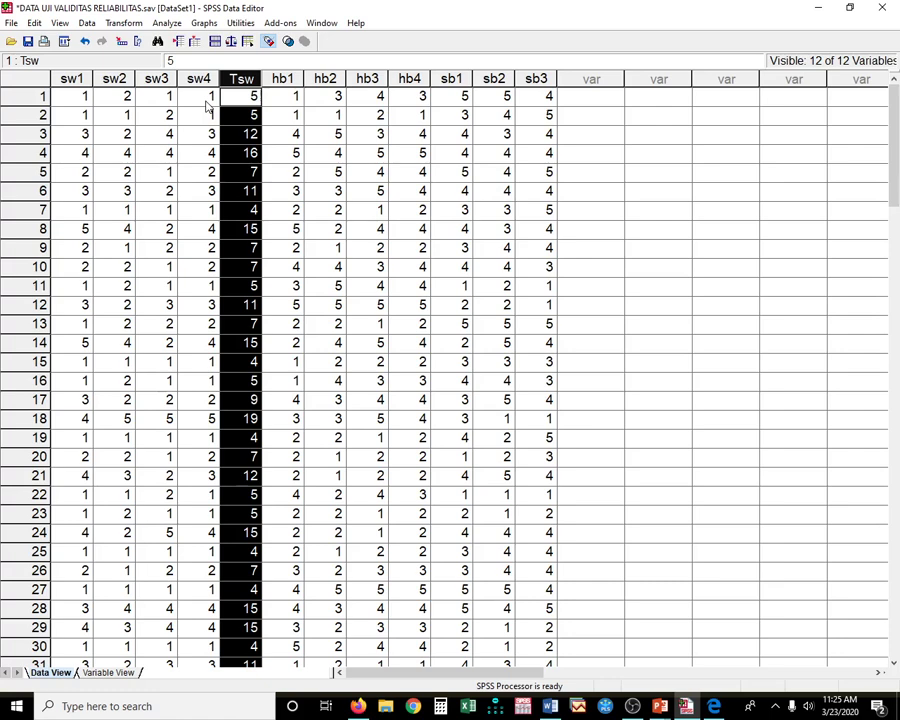
Step: Insert a new empty variable between hb4 and sb1
{"action": "left_click", "coordinate": [446, 80]}
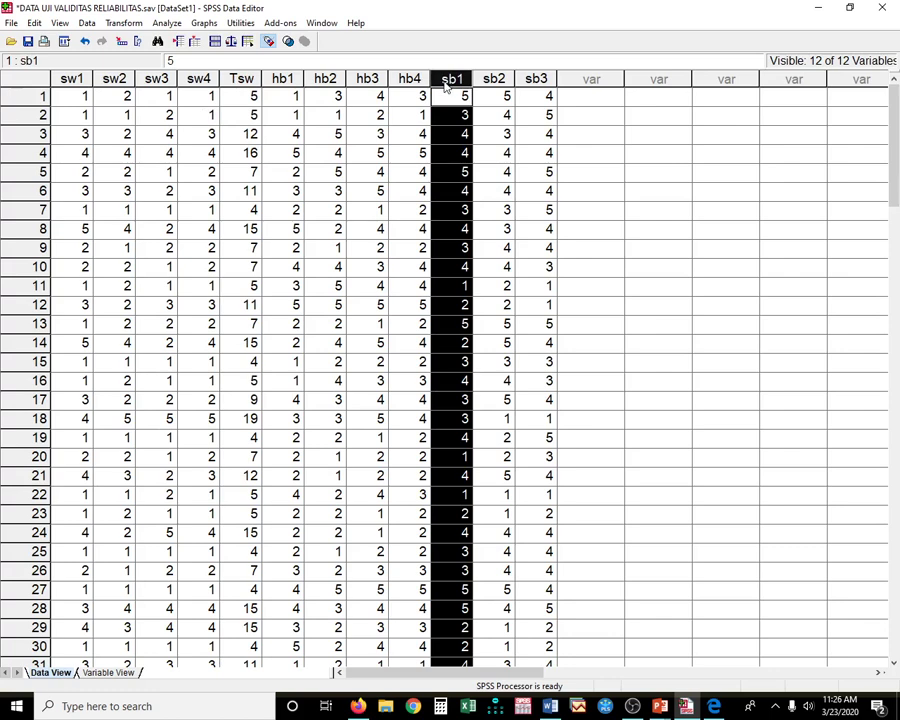
{"action": "right_click", "coordinate": [447, 86]}
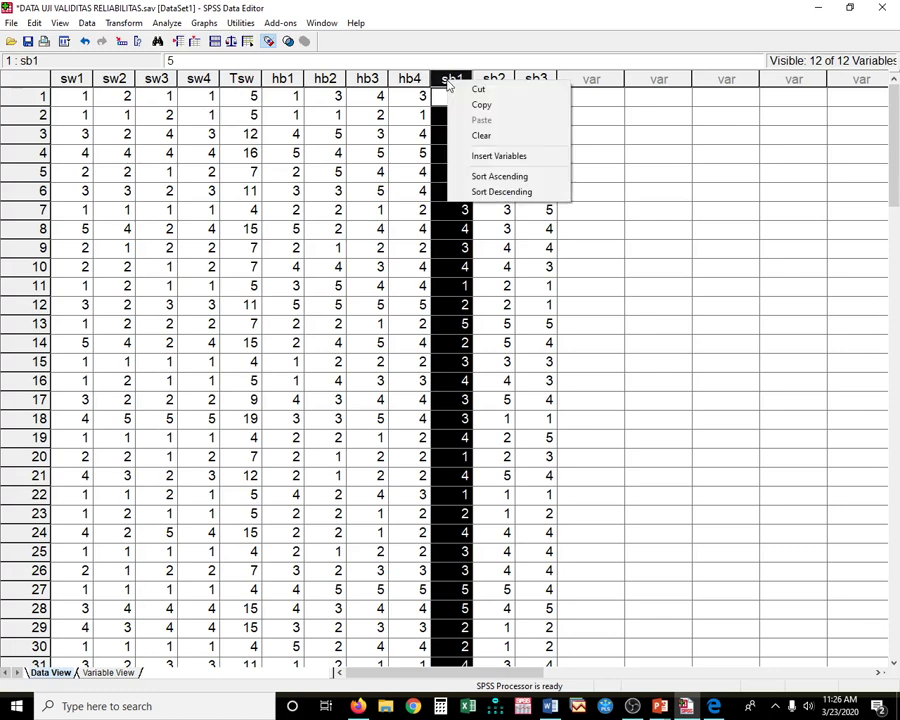
{"action": "left_click", "coordinate": [485, 158]}
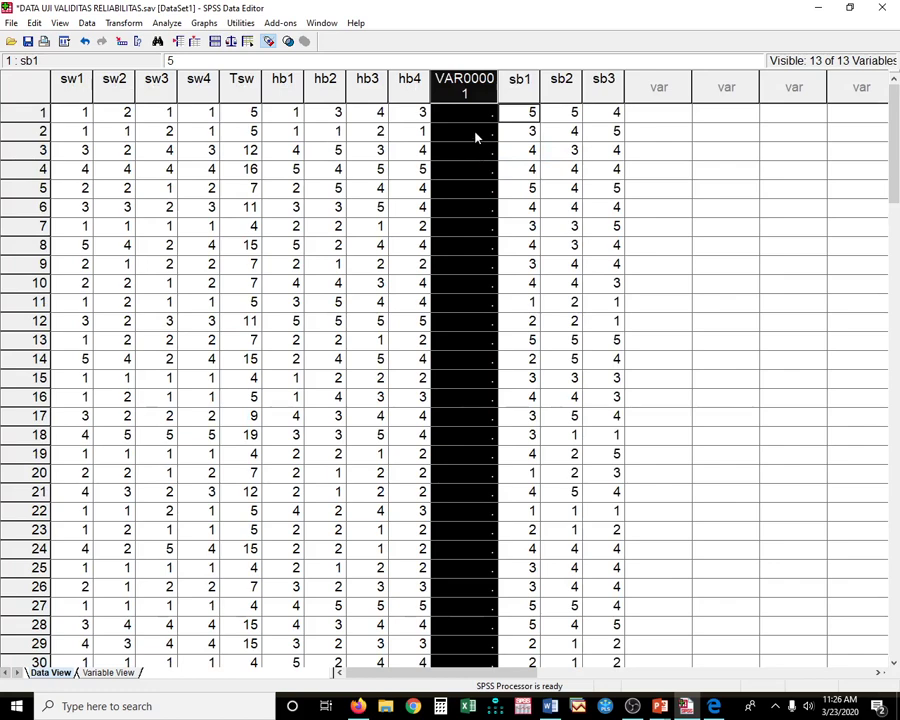
{"action": "left_click", "coordinate": [476, 133]}
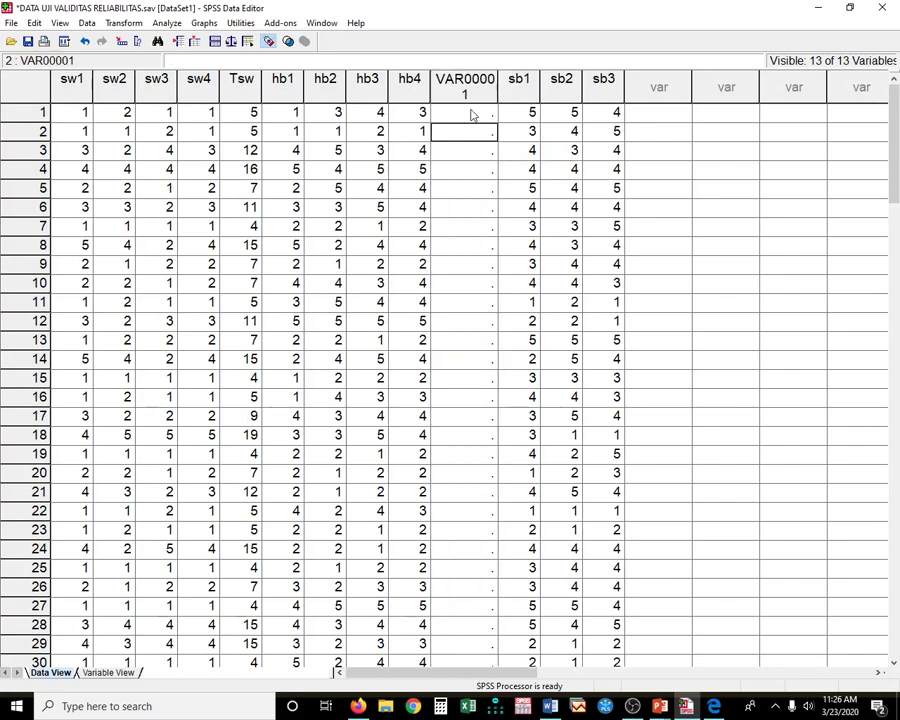
{"action": "left_click", "coordinate": [469, 116]}
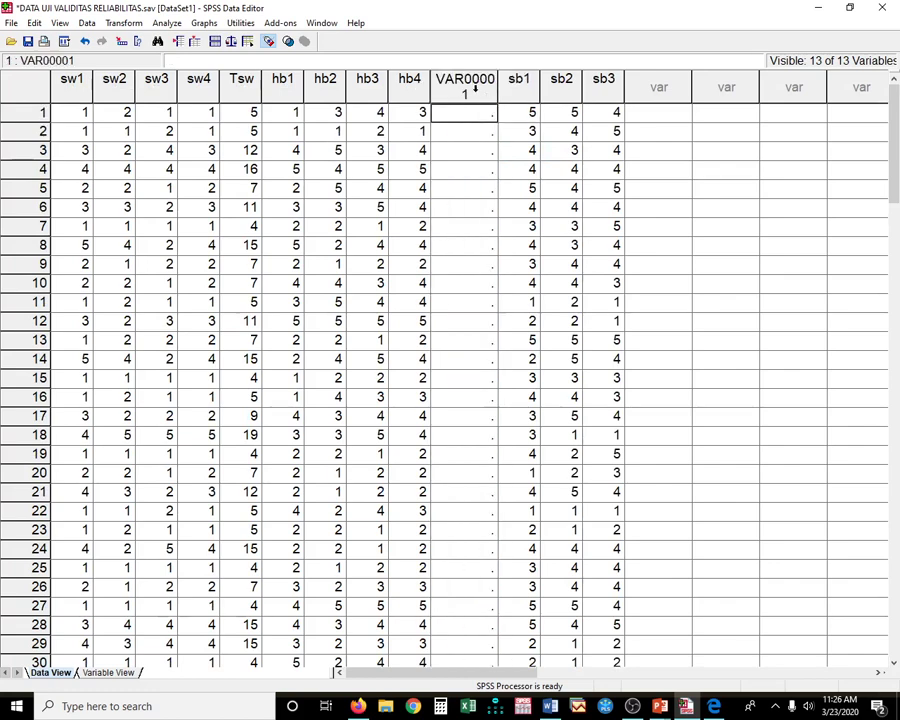
Step: Rename the inserted variable between hb4 and sb1 as Thb
{"action": "left_click", "coordinate": [108, 672]}
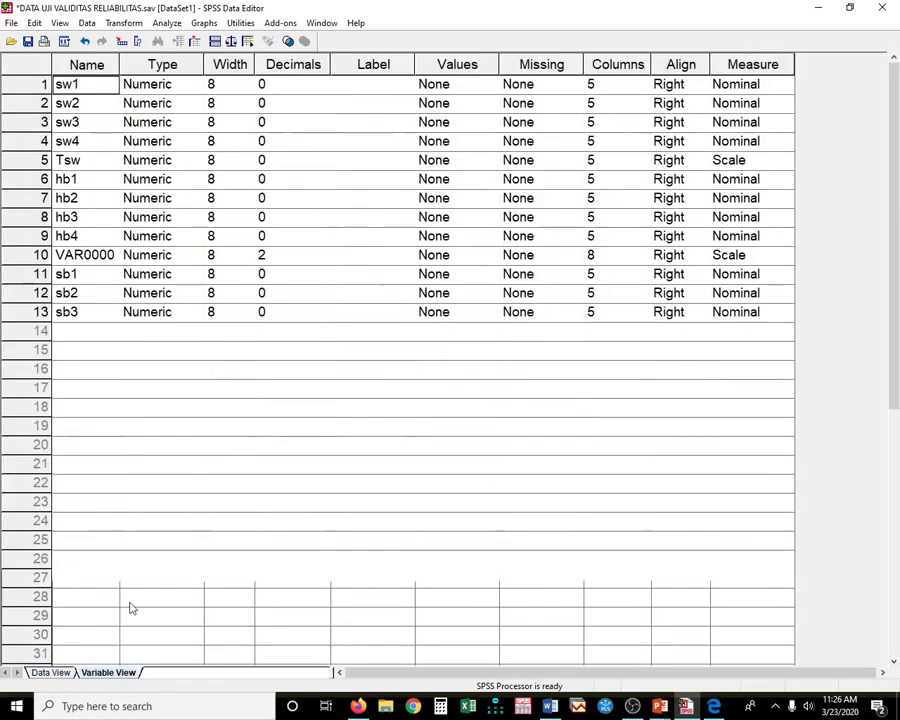
{"action": "left_click", "coordinate": [88, 257]}
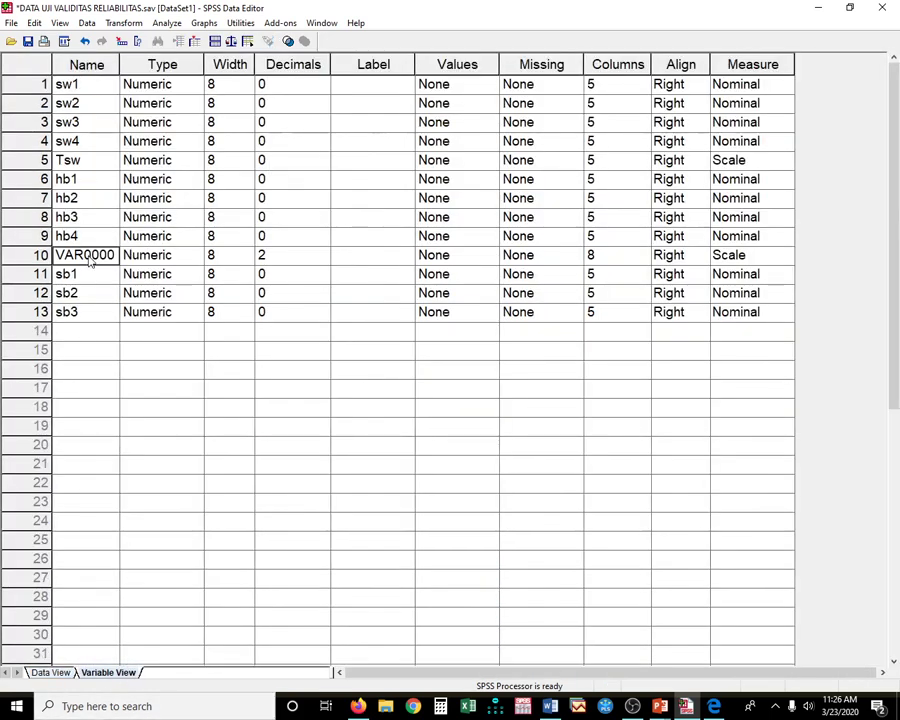
{"action": "type", "text": "Thb"}
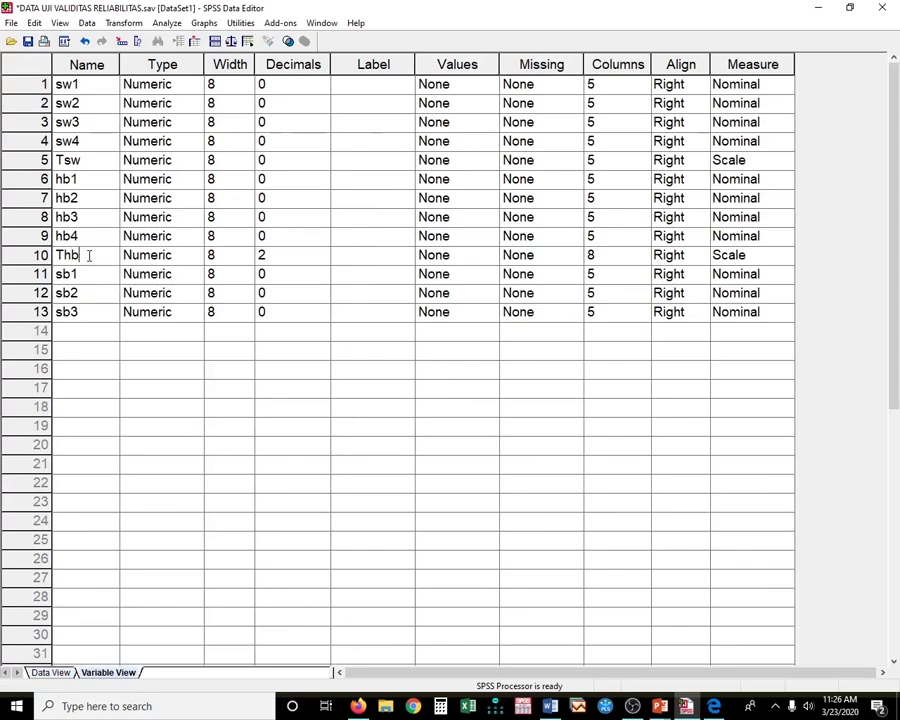
{"action": "left_click", "coordinate": [80, 161]}
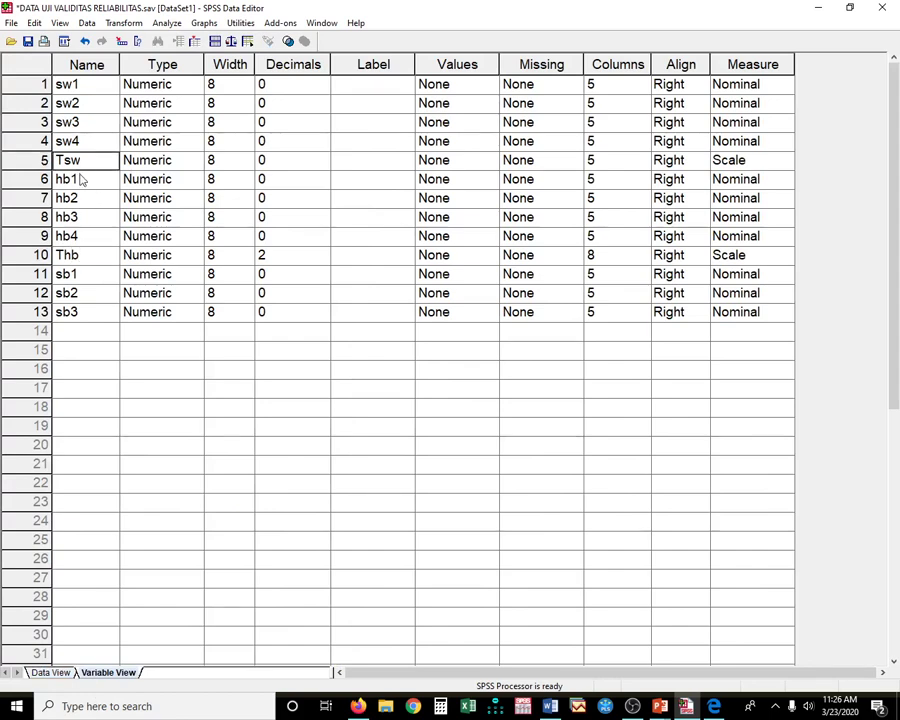
Step: Try to add a variable named Tsw in the empty row after sb3
{"action": "left_click", "coordinate": [74, 335]}
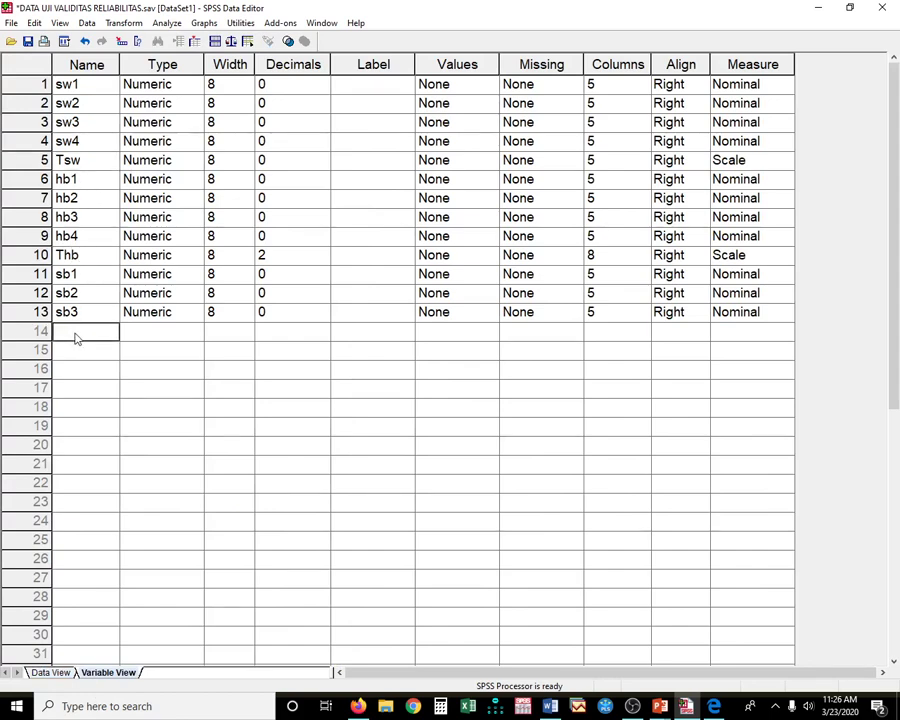
{"action": "type", "text": "Tsw"}
{"action": "left_click", "coordinate": [153, 340]}
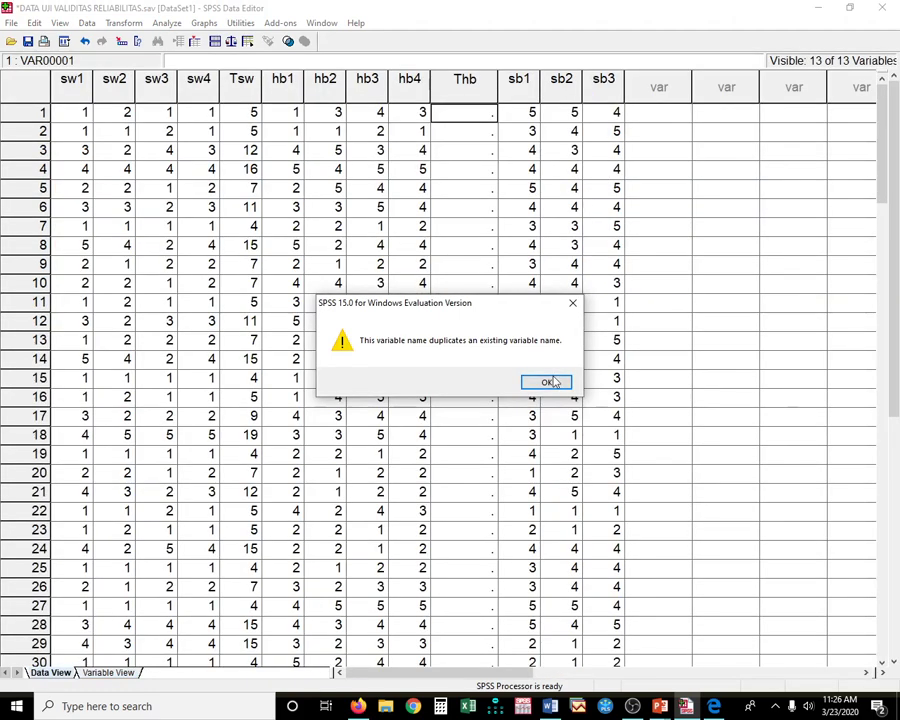
{"action": "left_click", "coordinate": [546, 382]}
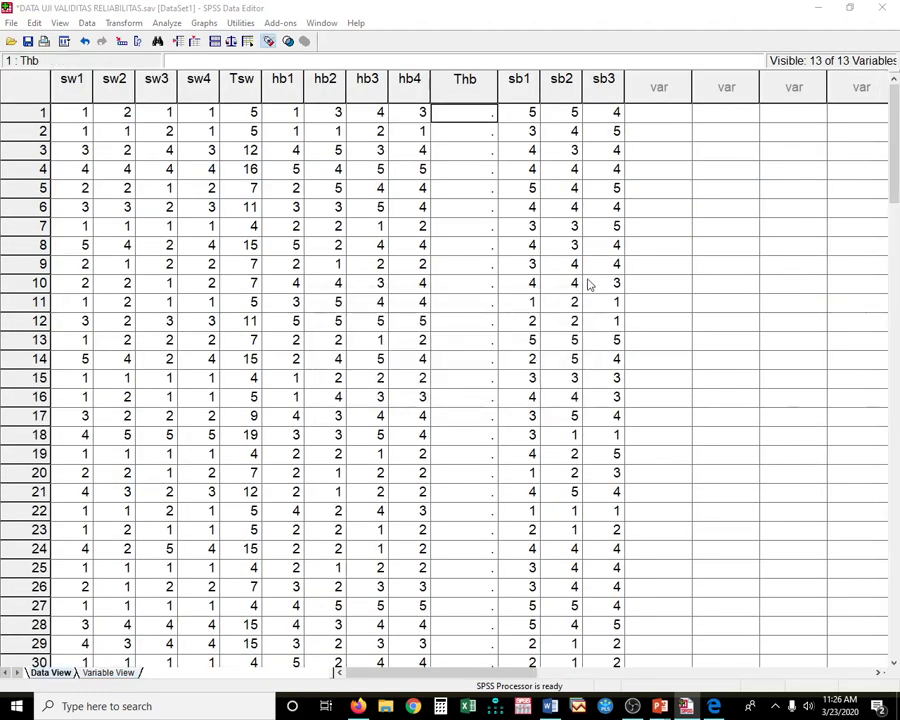
Step: Create a new variable after sb3 by entering 0 in its first case, and clear that value again
{"action": "left_click", "coordinate": [650, 116]}
{"action": "type", "text": "0"}
{"action": "key", "text": "Return"}
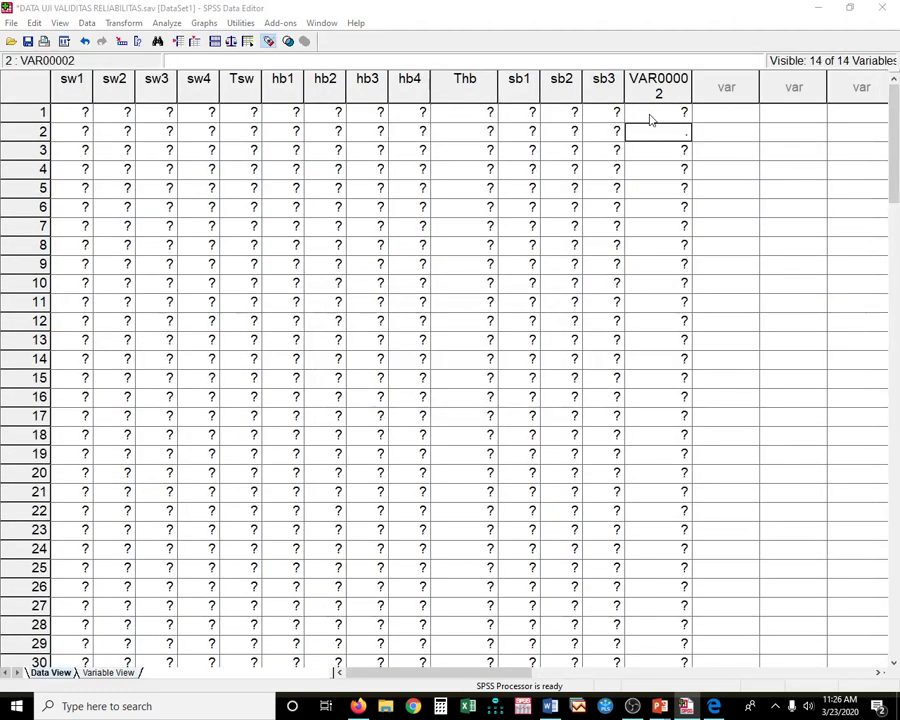
{"action": "key", "text": "Up"}
{"action": "key", "text": "Delete"}
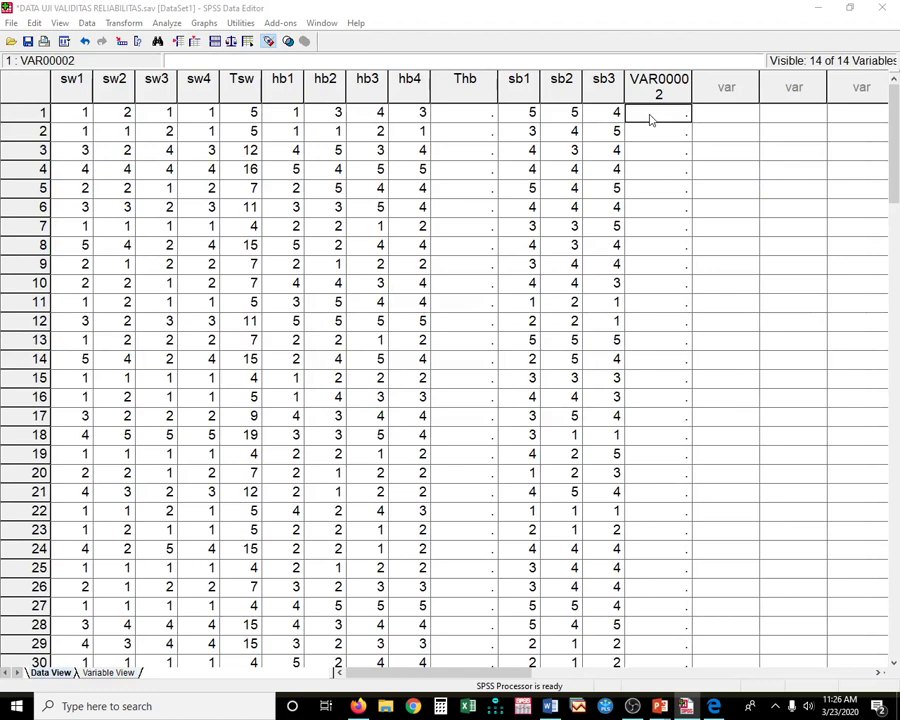
Step: Try to rename the new variable after sb3 as Tsw
{"action": "key", "text": "ctrl+t"}
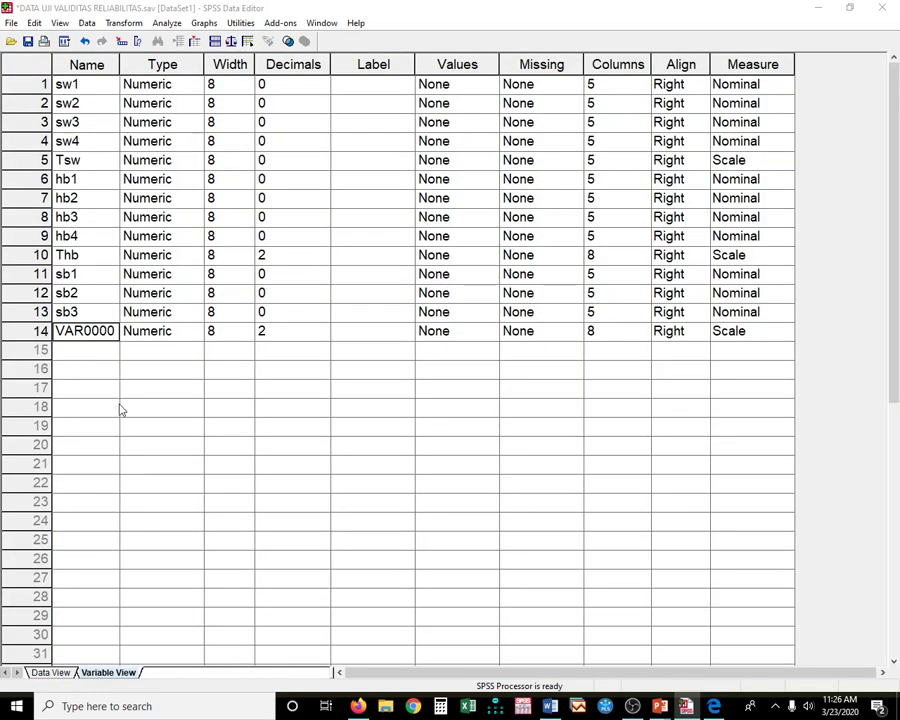
{"action": "type", "text": "Tsw"}
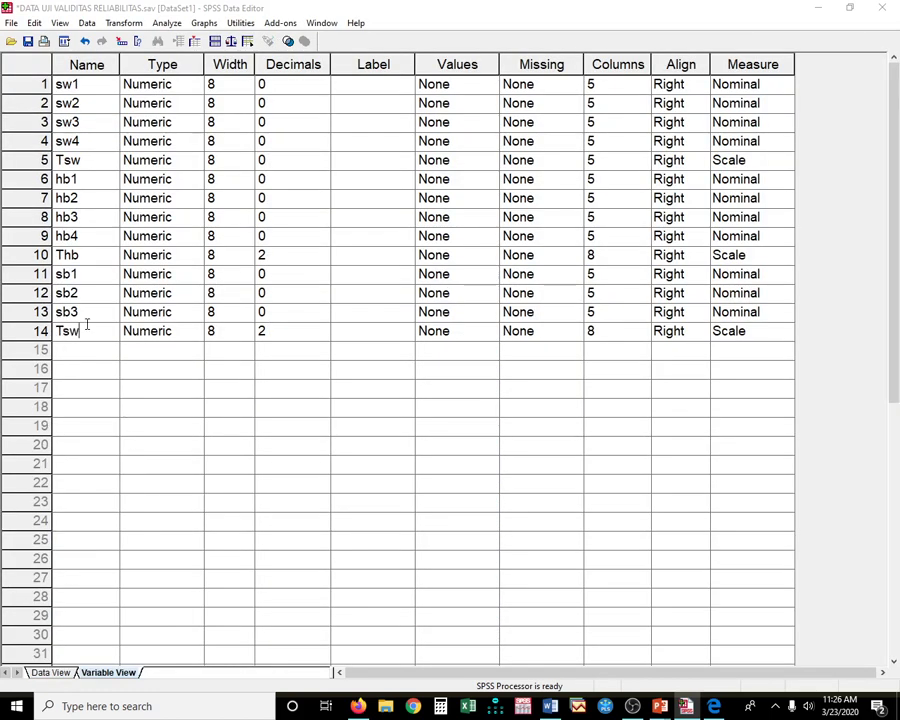
{"action": "key", "text": "Return"}
{"action": "left_click", "coordinate": [55, 673]}
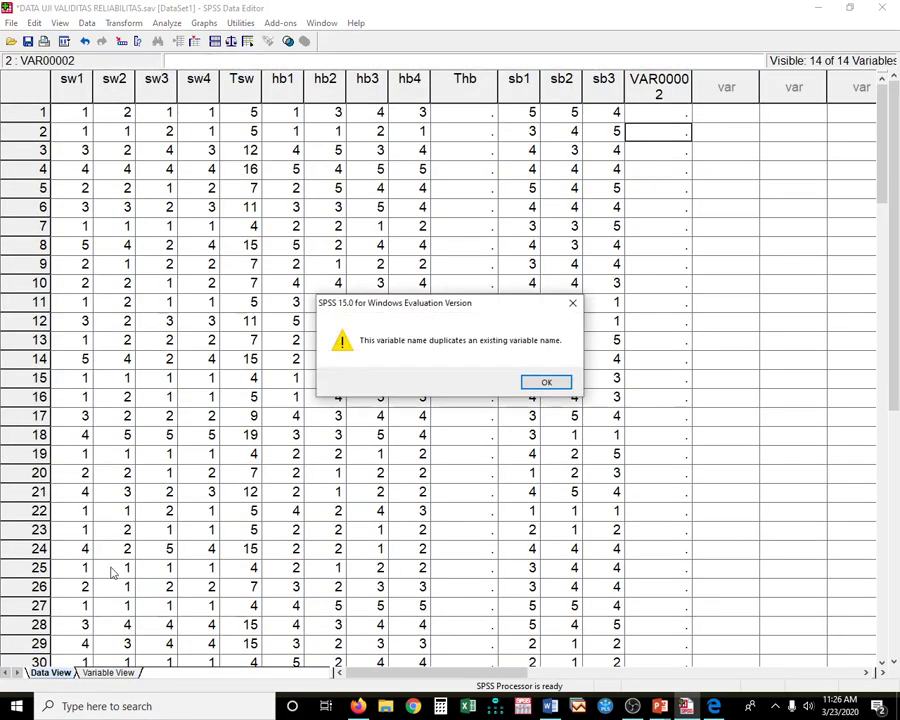
{"action": "left_click", "coordinate": [547, 380]}
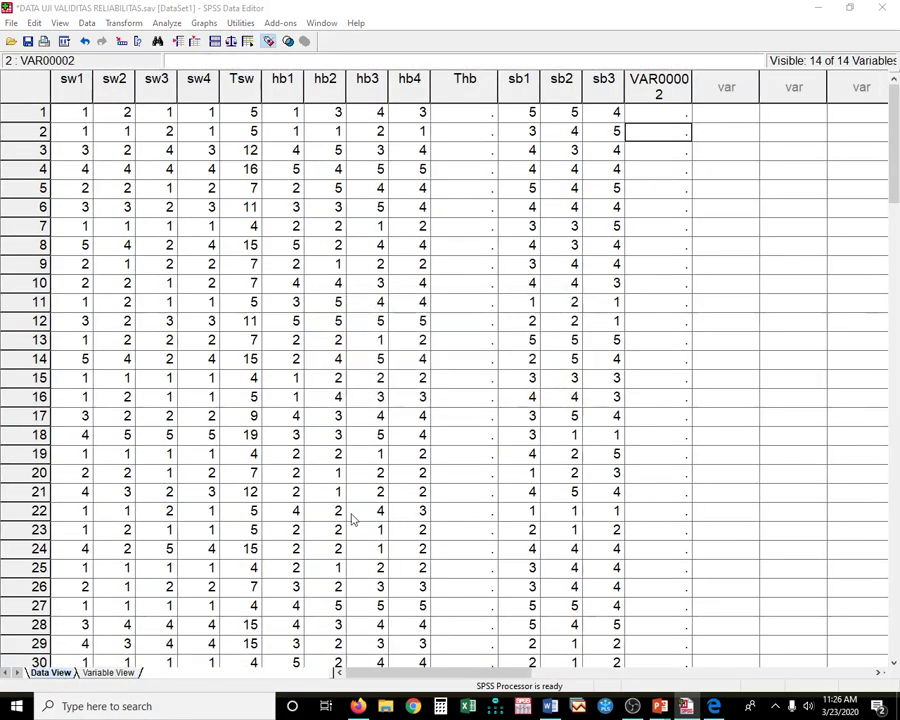
Step: Rename the last variable, in row 14 after sb3, as Tsb
{"action": "left_click", "coordinate": [108, 673]}
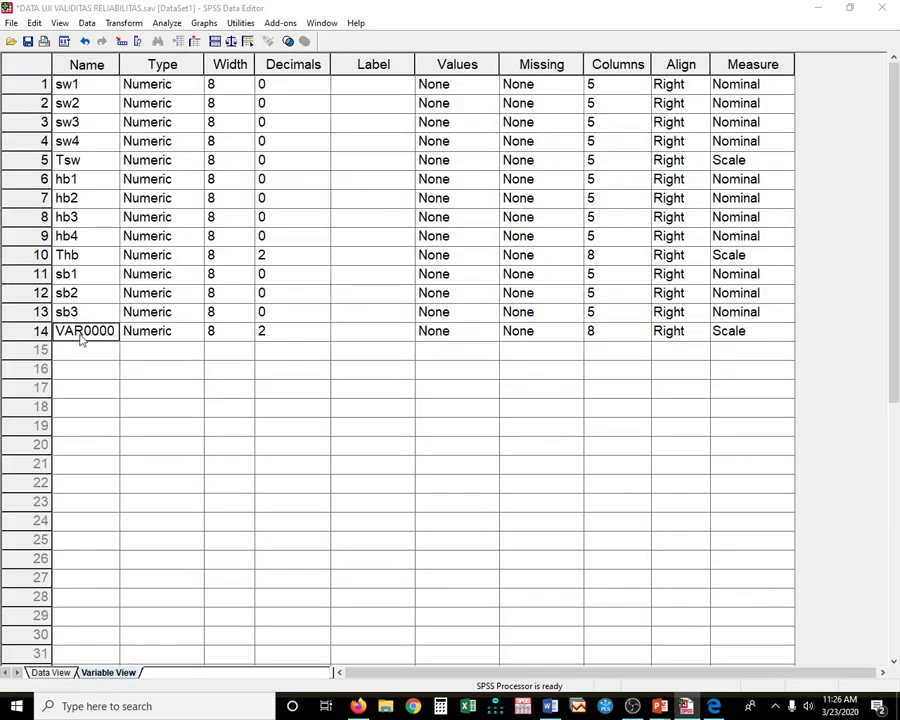
{"action": "type", "text": "Tsb"}
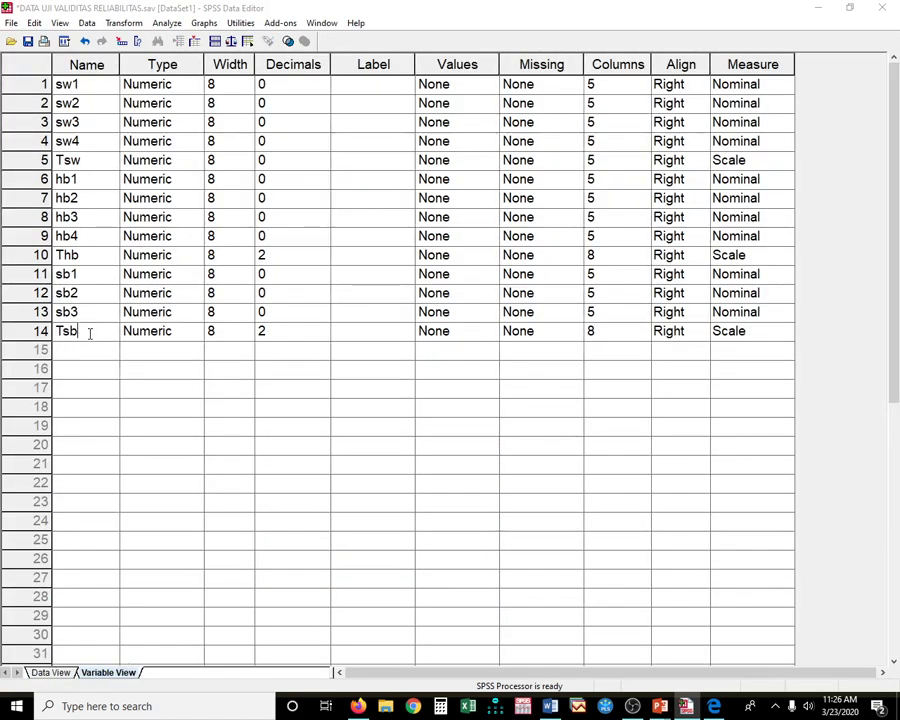
{"action": "key", "text": "Tab"}
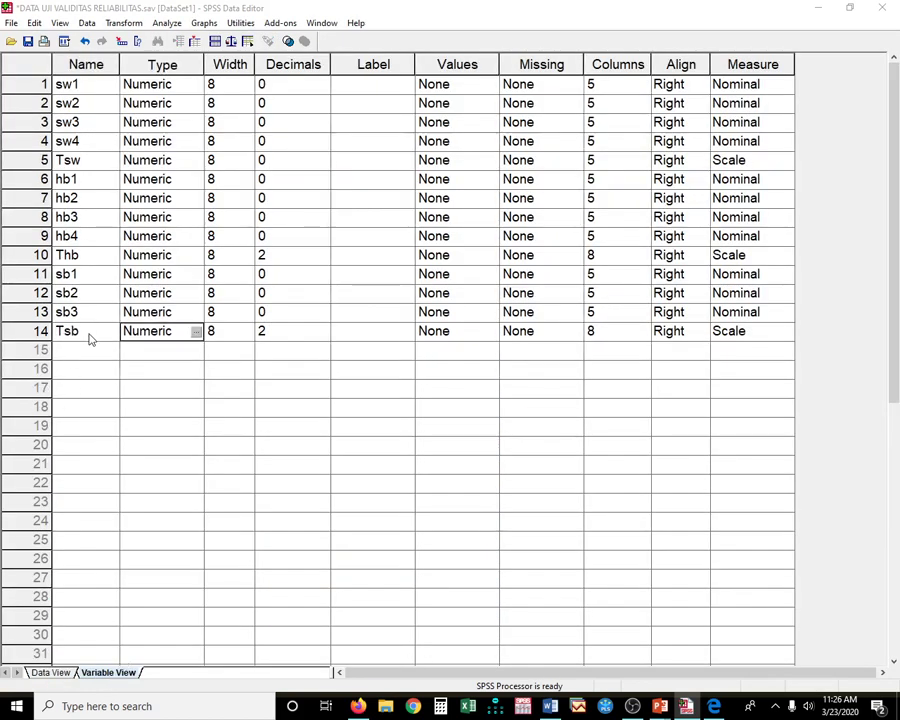
Step: Set the decimals of the Tsb and Thb variables to 0
{"action": "left_click", "coordinate": [277, 334]}
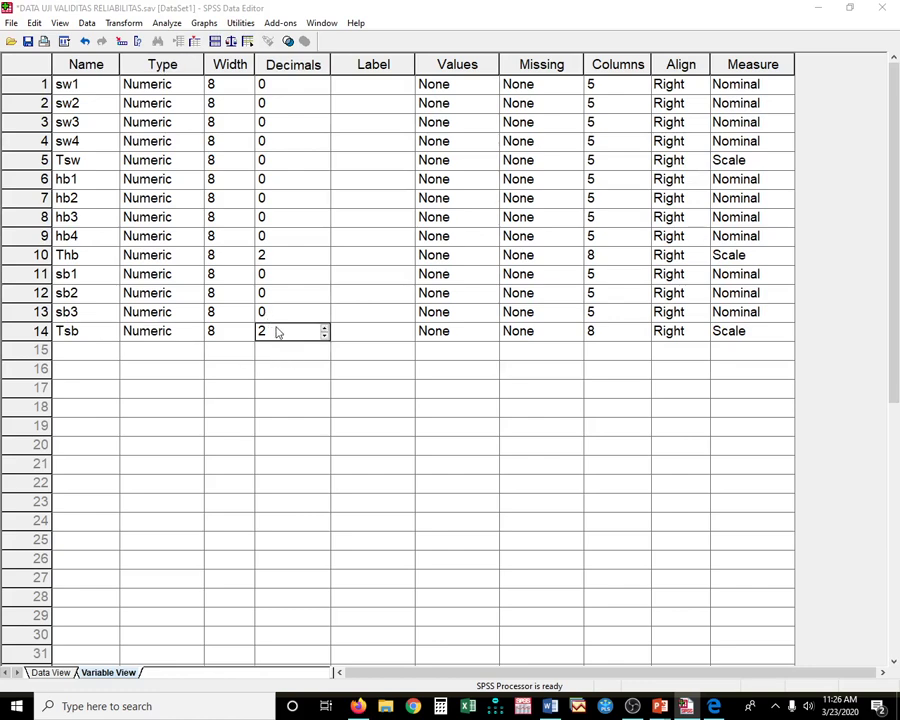
{"action": "type", "text": "0"}
{"action": "key", "text": "Up"}
{"action": "key", "text": "Up"}
{"action": "key", "text": "Up"}
{"action": "key", "text": "Up"}
{"action": "type", "text": "0"}
Step: Set the column width of Thb and Tsb to 5 and return to the data sheet
{"action": "key", "text": "Tab"}
{"action": "key", "text": "Tab"}
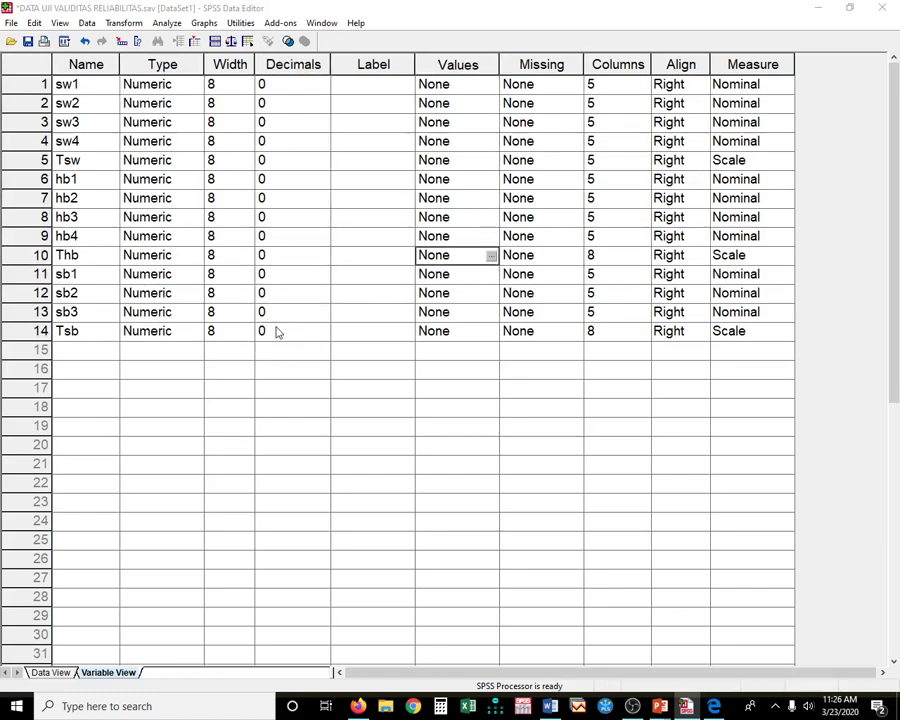
{"action": "key", "text": "Tab"}
{"action": "key", "text": "Tab"}
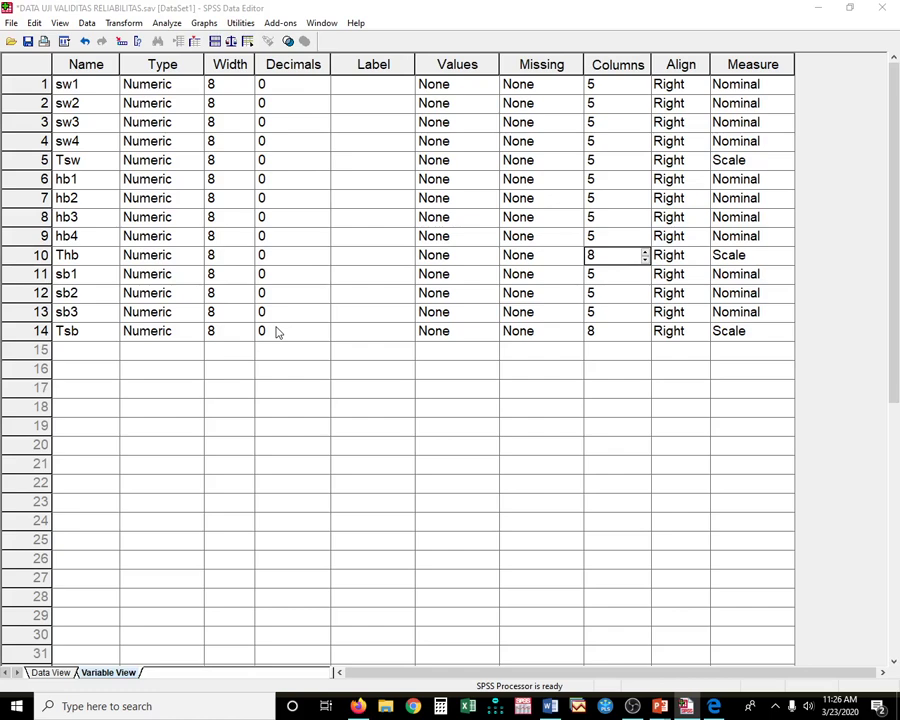
{"action": "type", "text": "5"}
{"action": "key", "text": "Down"}
{"action": "key", "text": "Down"}
{"action": "key", "text": "Down"}
{"action": "key", "text": "Down"}
{"action": "type", "text": "5"}
{"action": "key", "text": "Up"}
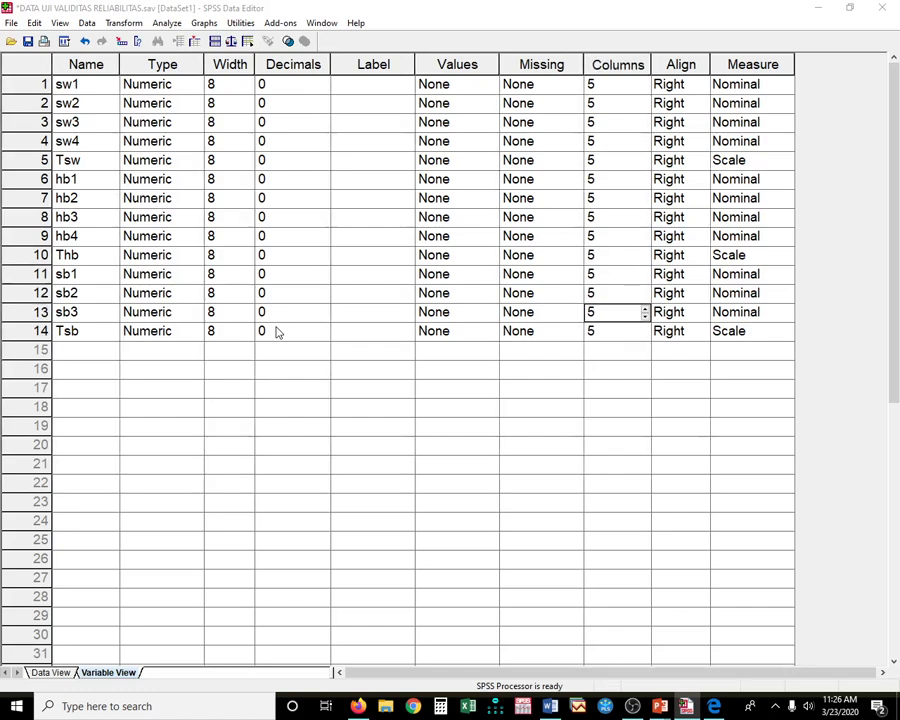
{"action": "left_click", "coordinate": [52, 672]}
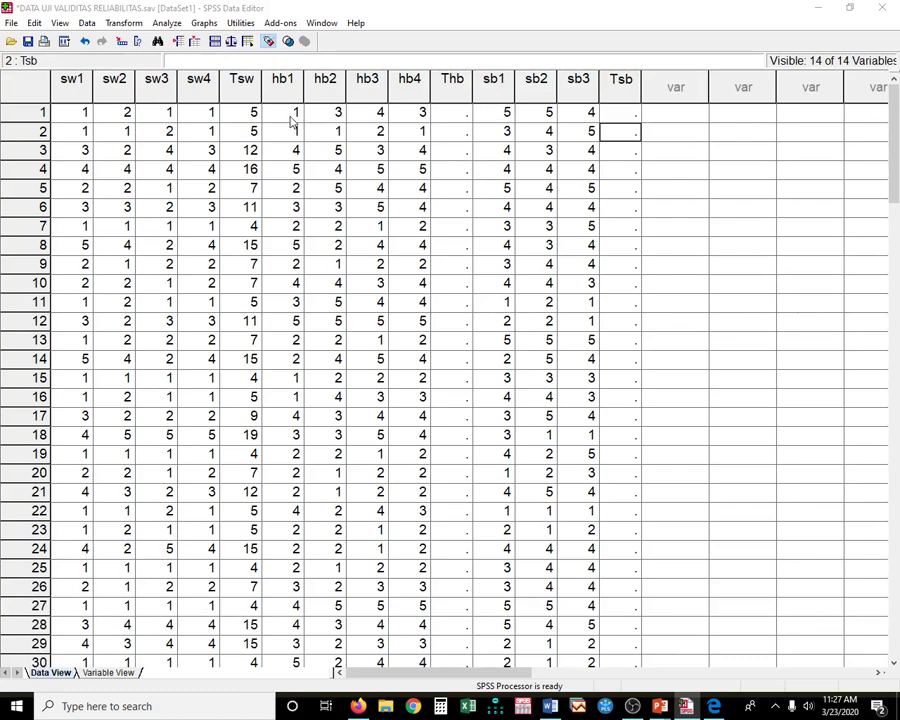
Step: Start a Compute Variable operation with thb as the target variable, keeping the dialog clear of the data headings
{"action": "left_click", "coordinate": [124, 23]}
{"action": "left_click", "coordinate": [140, 37]}
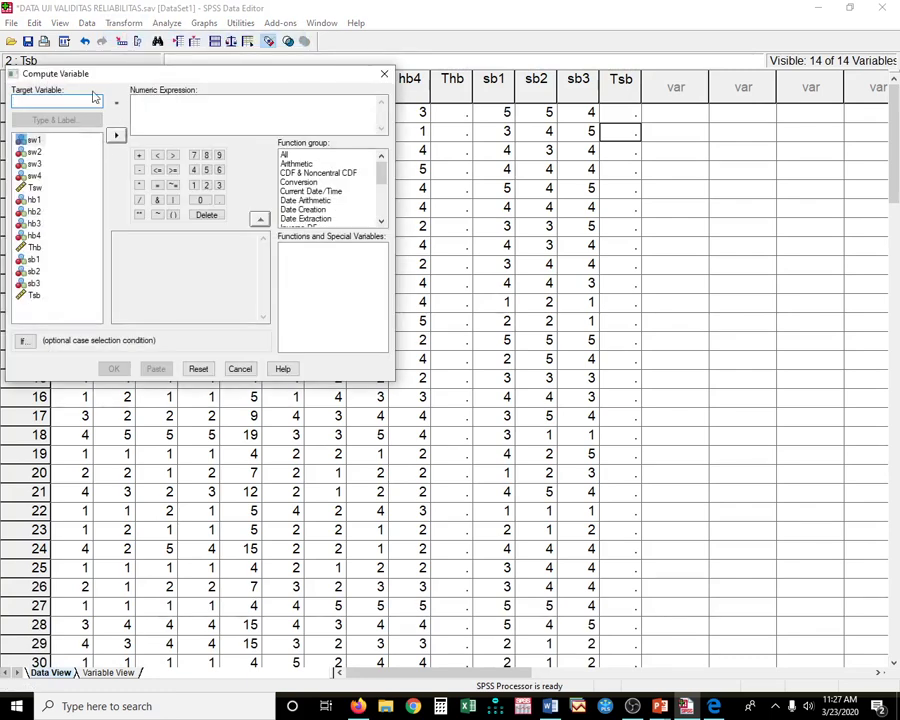
{"action": "left_click_drag", "start_coordinate": [160, 80], "coordinate": [276, 179]}
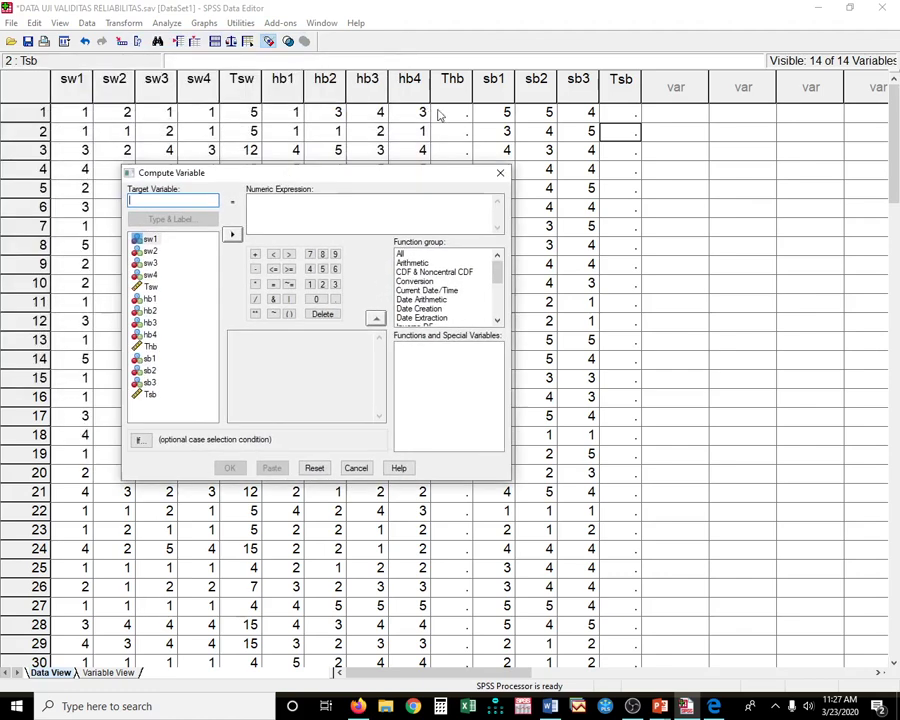
{"action": "type", "text": "thb"}
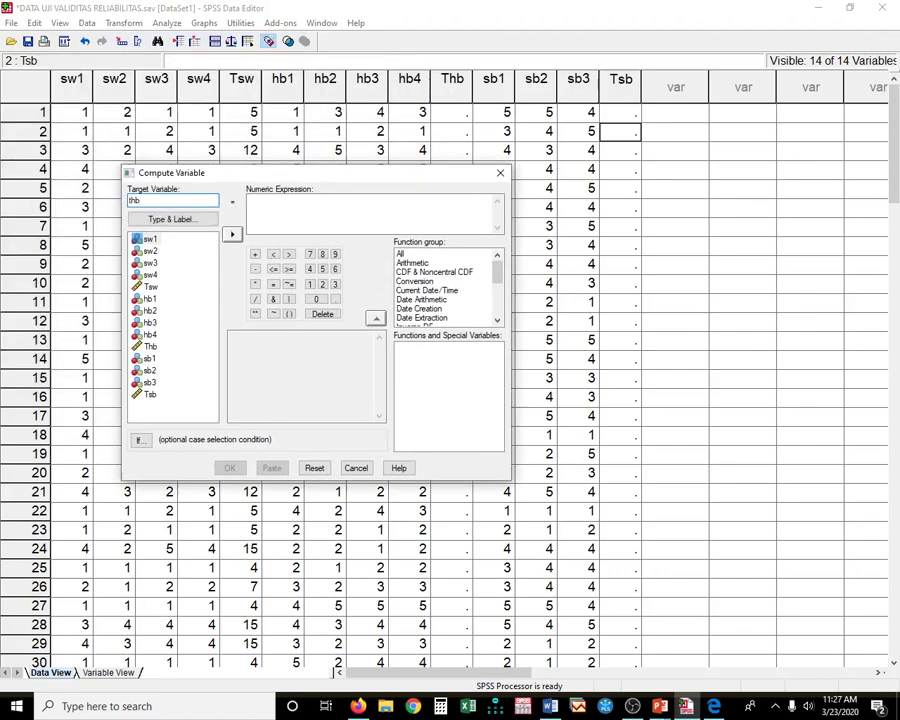
Step: Compute thb as hb1 + hb2 + hb3 + hb4, overwriting the existing variable
{"action": "left_click", "coordinate": [297, 212]}
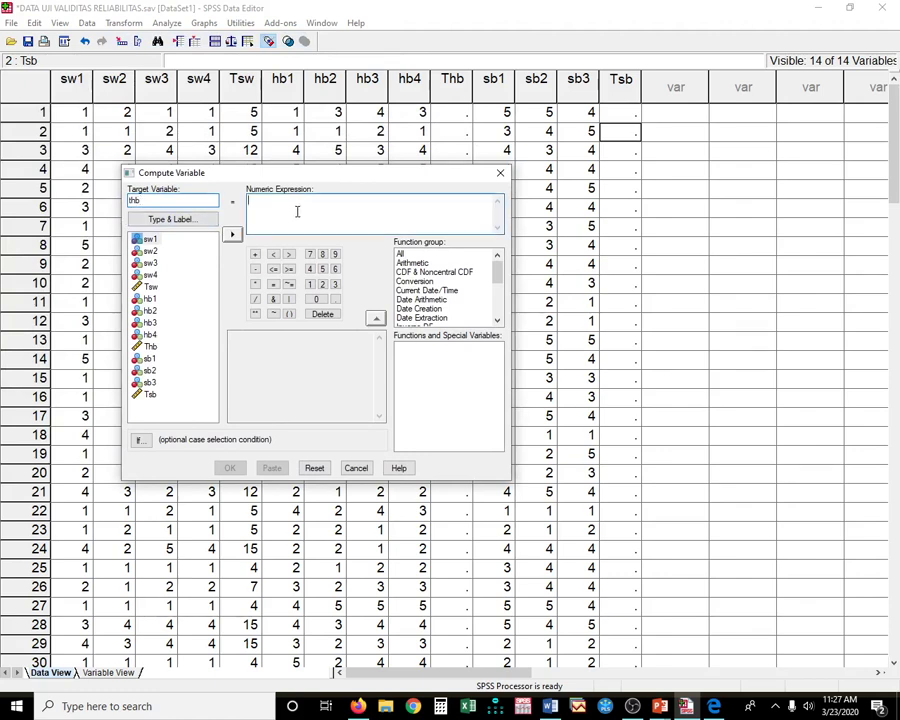
{"action": "left_click", "coordinate": [150, 298]}
{"action": "left_click", "coordinate": [232, 234]}
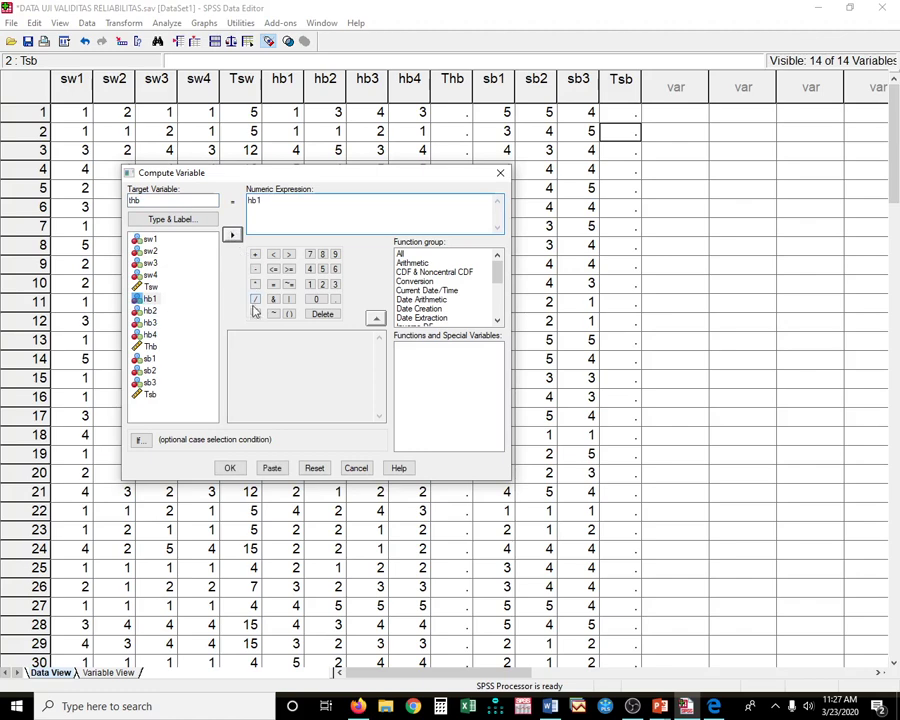
{"action": "left_click", "coordinate": [255, 254]}
{"action": "double_click", "coordinate": [150, 310]}
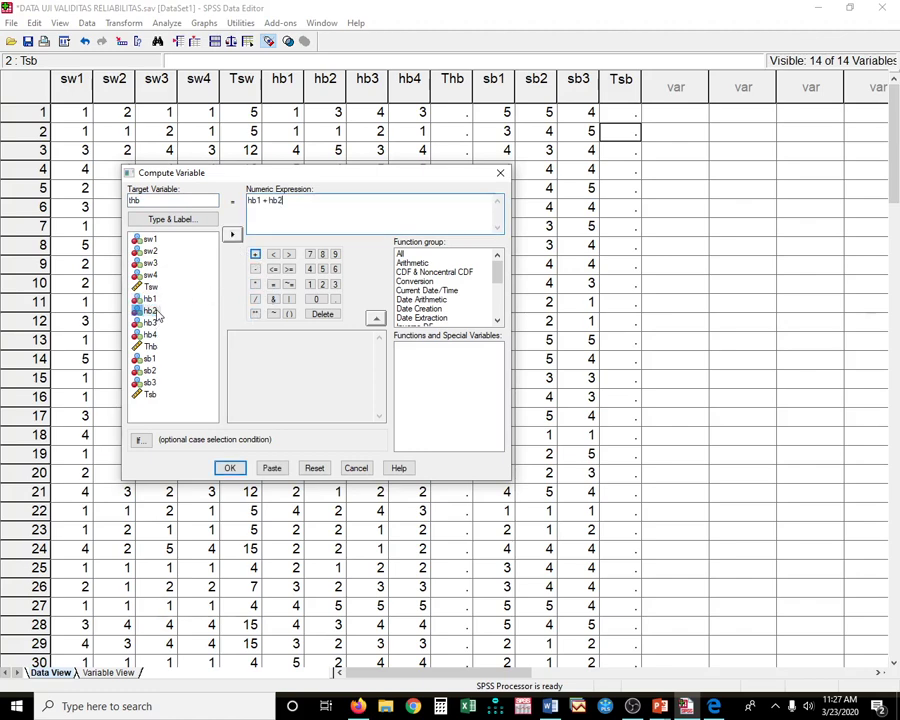
{"action": "left_click", "coordinate": [255, 254]}
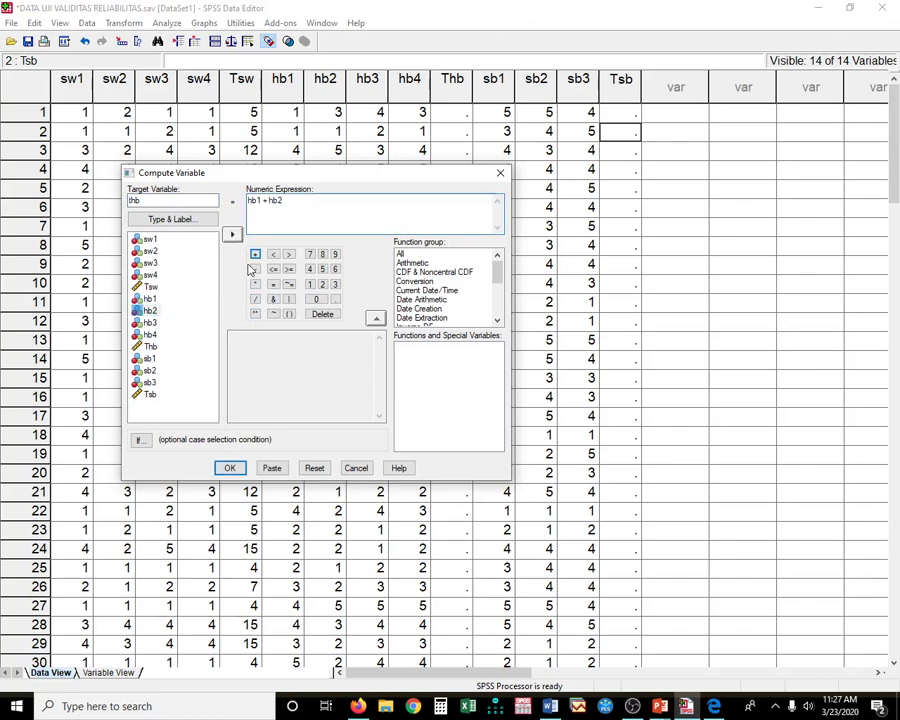
{"action": "double_click", "coordinate": [150, 322]}
{"action": "left_click", "coordinate": [255, 255]}
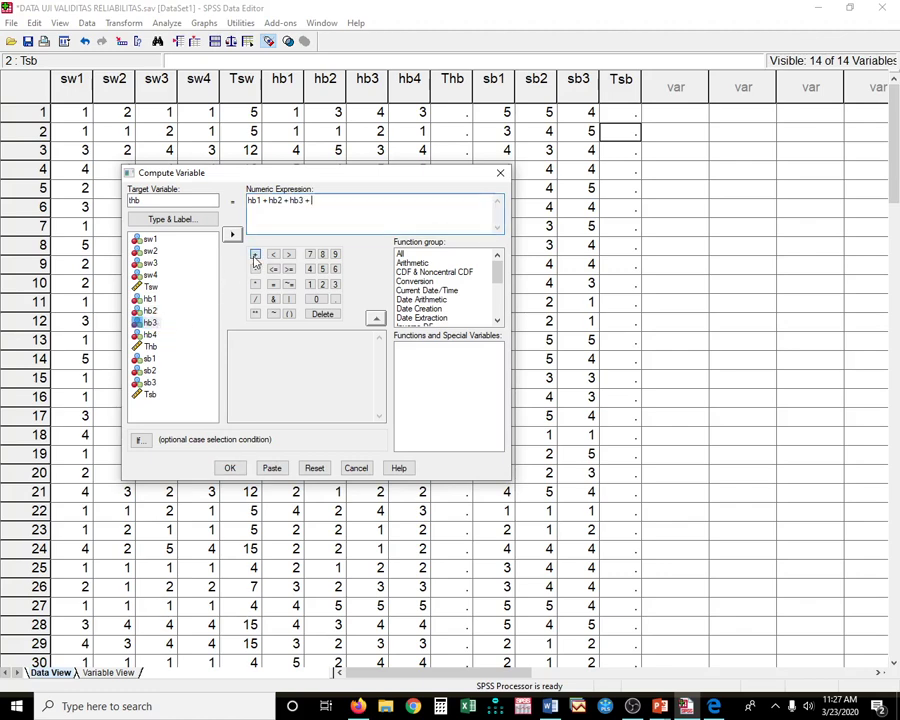
{"action": "double_click", "coordinate": [150, 334]}
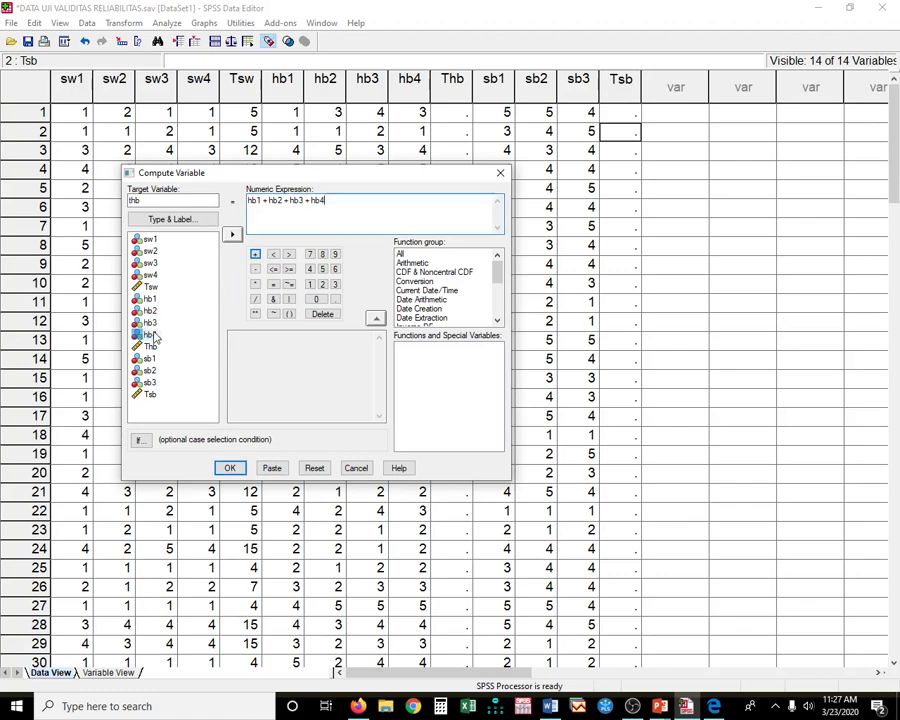
{"action": "left_click", "coordinate": [230, 467]}
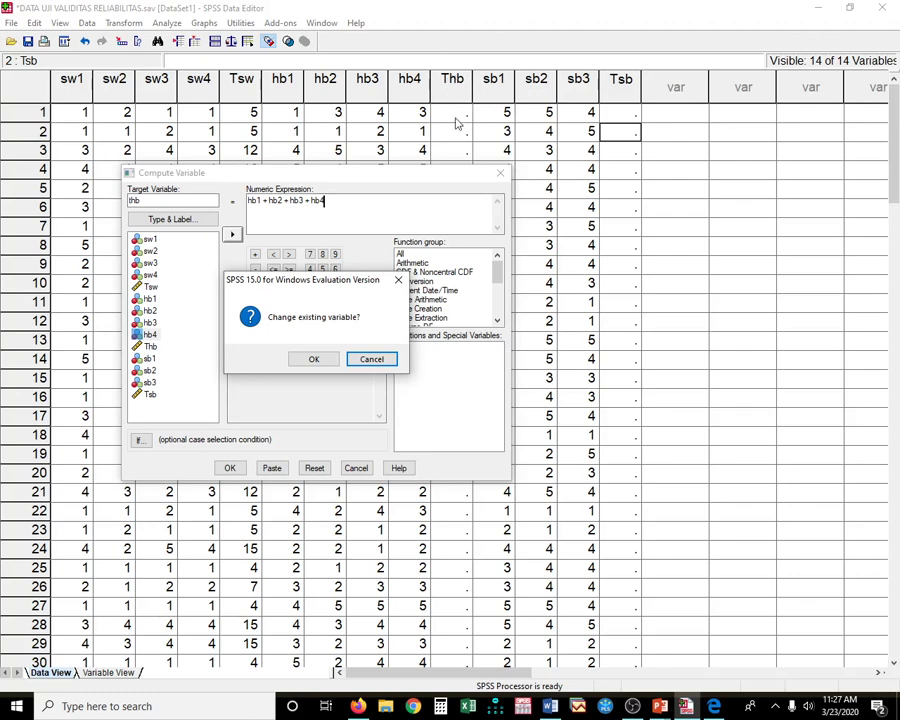
{"action": "left_click", "coordinate": [316, 359]}
Step: Close the output of the thb computation without saving it and check the filled Thb column
{"action": "left_click", "coordinate": [882, 7]}
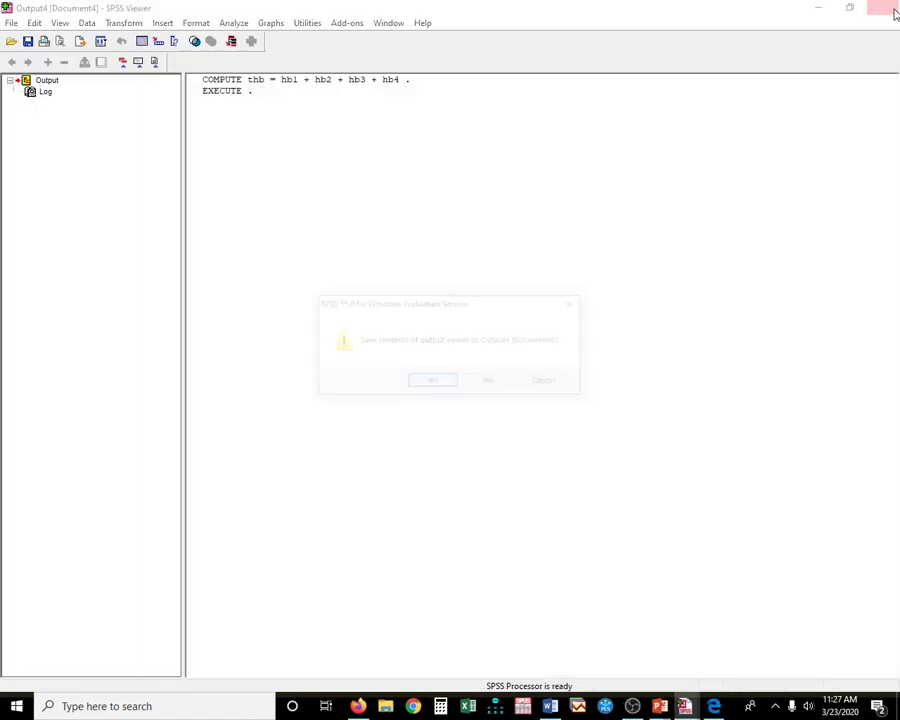
{"action": "left_click", "coordinate": [423, 386]}
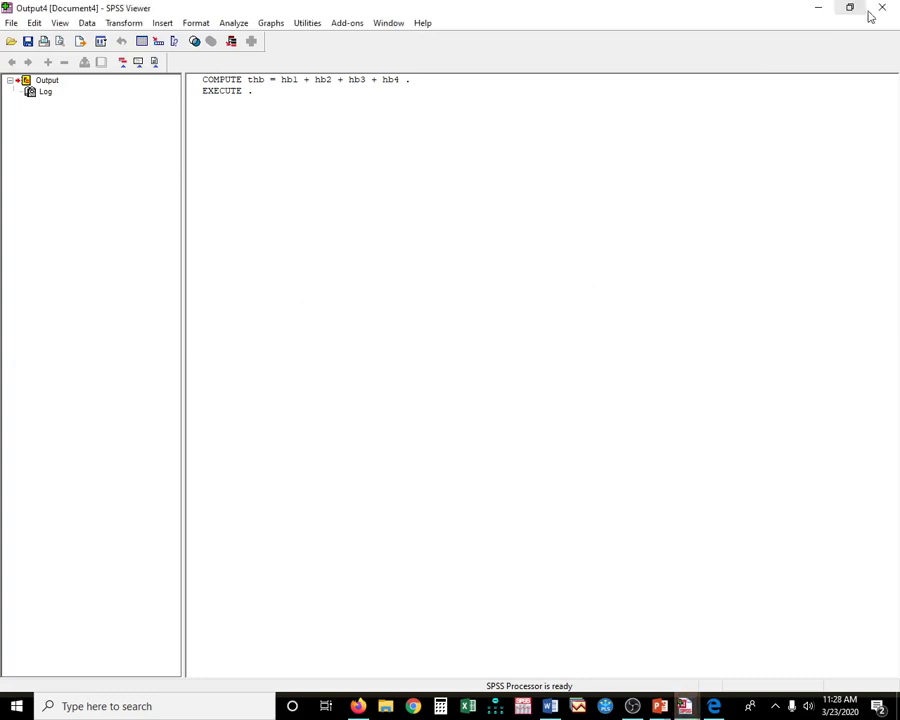
{"action": "left_click", "coordinate": [880, 9]}
{"action": "left_click", "coordinate": [468, 384]}
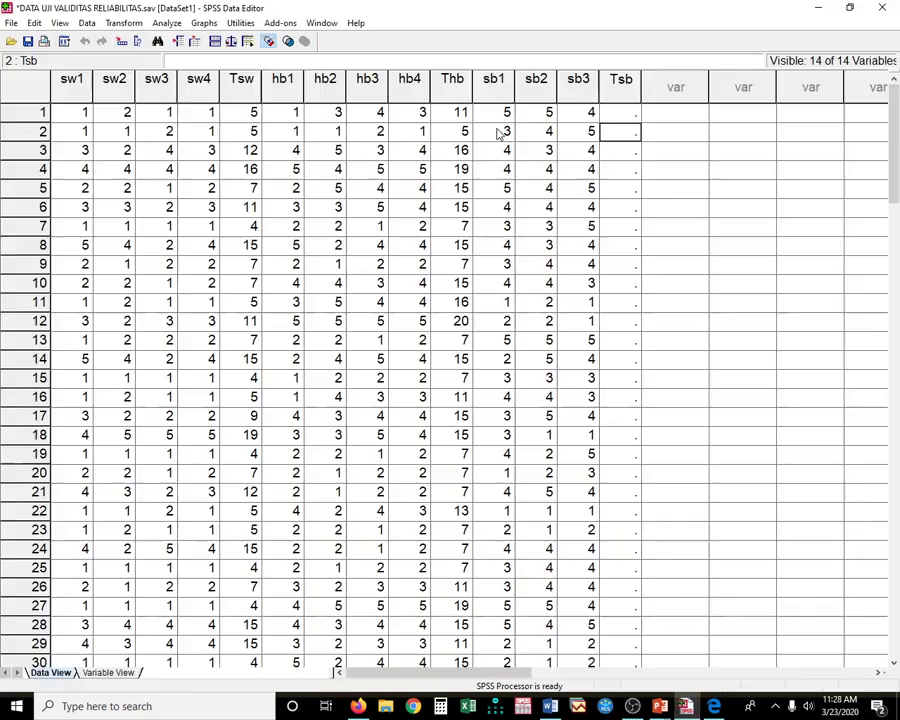
{"action": "left_click", "coordinate": [459, 95]}
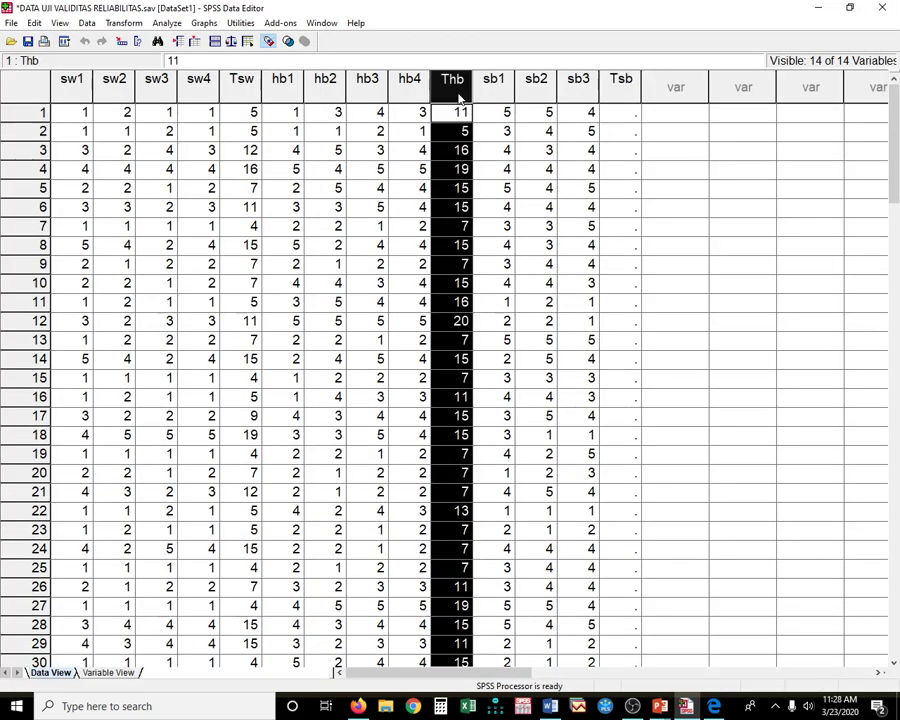
{"action": "left_click", "coordinate": [462, 116]}
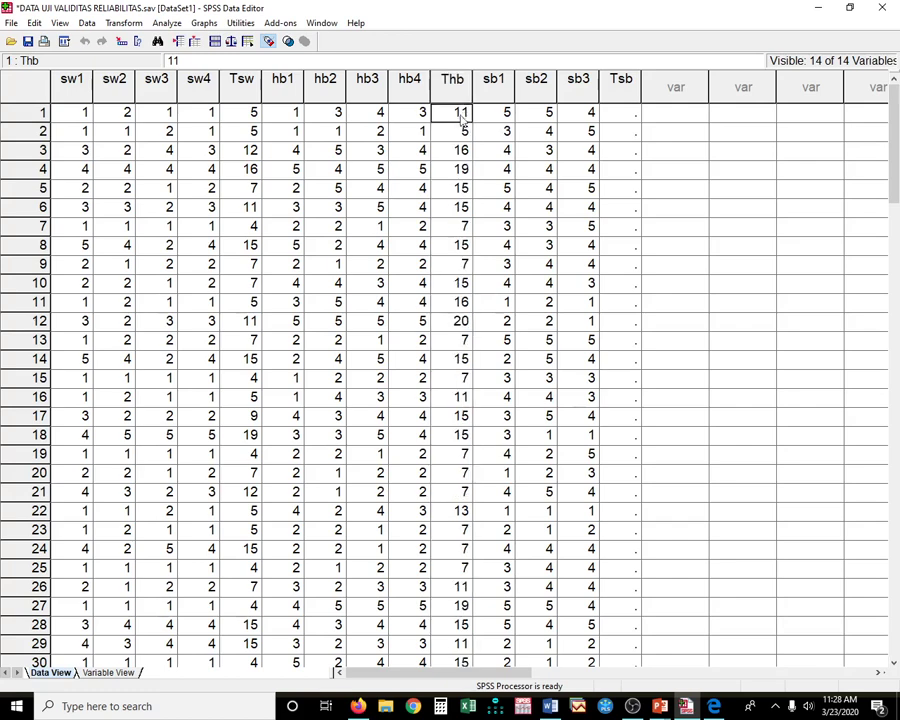
Step: Start another Compute Variable operation and change the target variable to tsb
{"action": "left_click", "coordinate": [123, 22]}
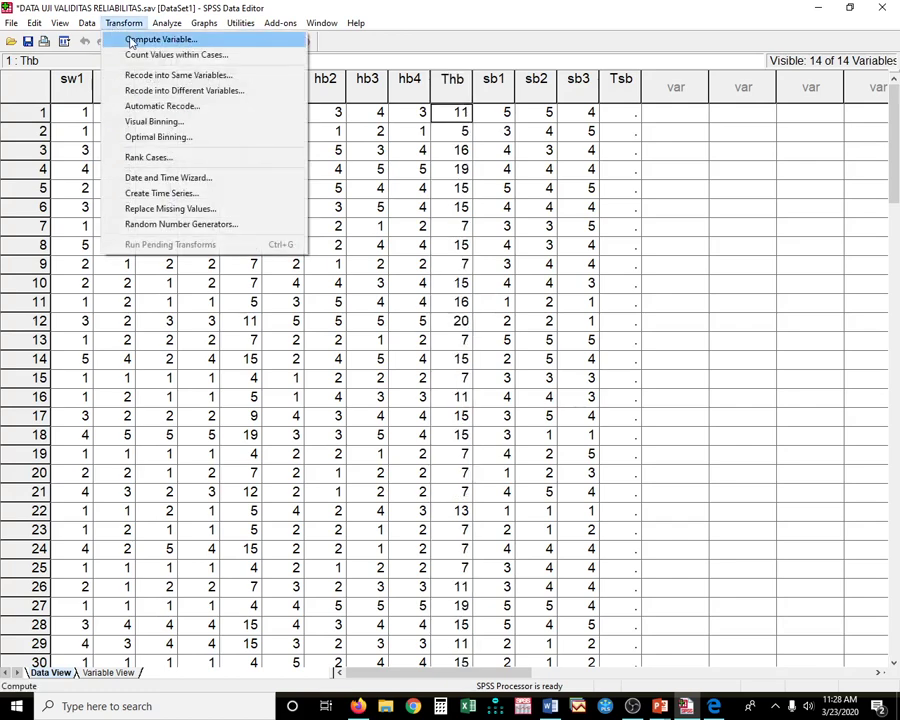
{"action": "left_click", "coordinate": [130, 40]}
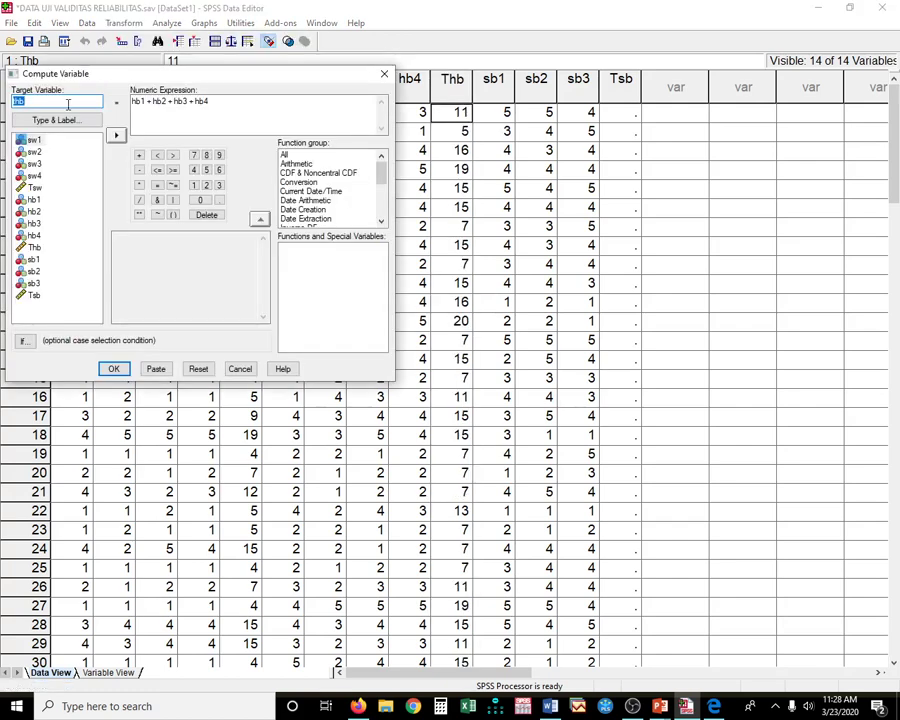
{"action": "left_click", "coordinate": [67, 104]}
{"action": "key", "text": "BackSpace"}
{"action": "type", "text": "b"}
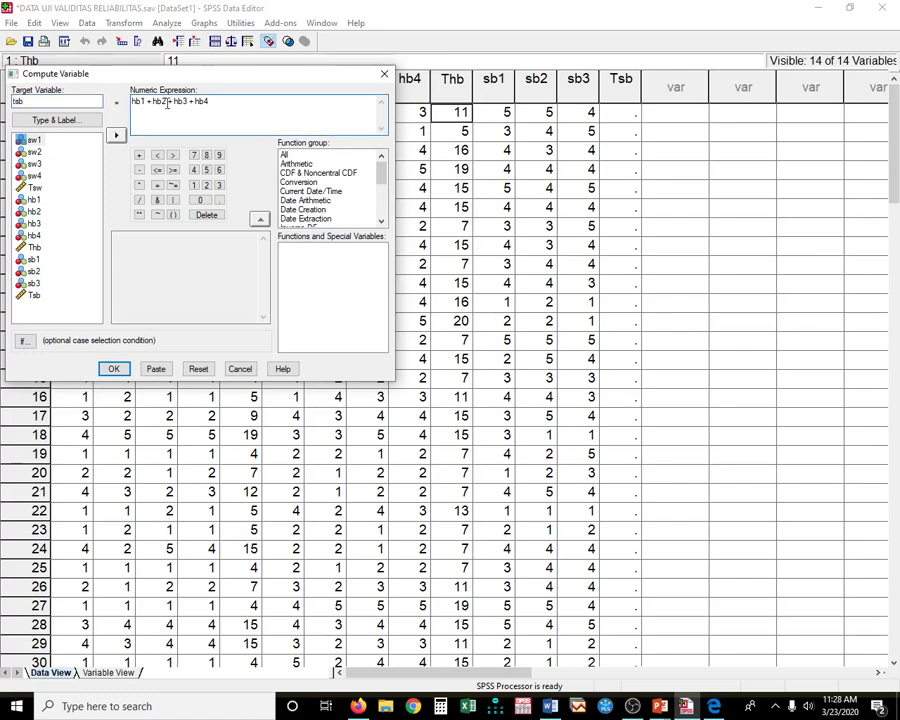
Step: Change the numeric expression to sb1 + sb2 + sb3 and compute it into the existing tsb variable
{"action": "key", "text": "BackSpace"}
{"action": "key", "text": "BackSpace"}
{"action": "type", "text": "sb"}
{"action": "key", "text": "Delete"}
{"action": "type", "text": "s"}
{"action": "left_click", "coordinate": [172, 101]}
{"action": "key", "text": "Delete"}
{"action": "type", "text": "s"}
{"action": "key", "text": "Delete"}
{"action": "key", "text": "Delete"}
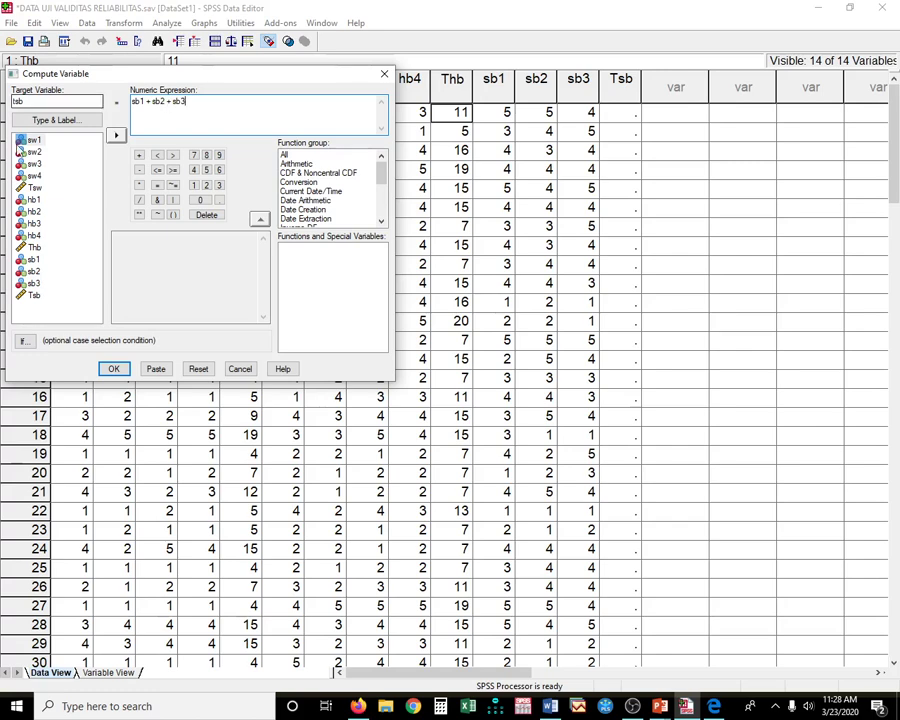
{"action": "left_click", "coordinate": [114, 368]}
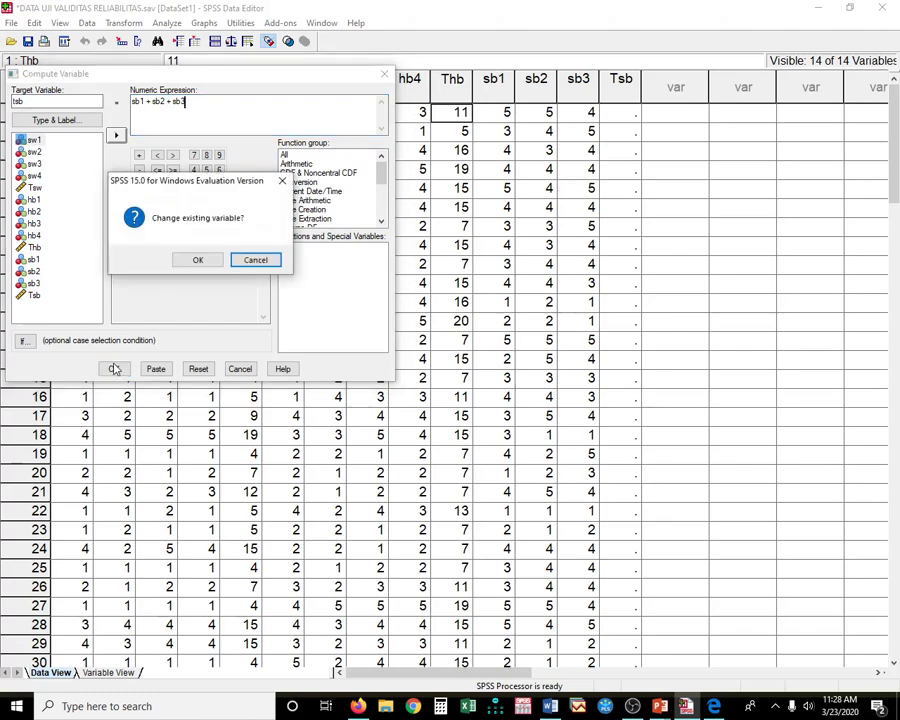
{"action": "left_click", "coordinate": [199, 262]}
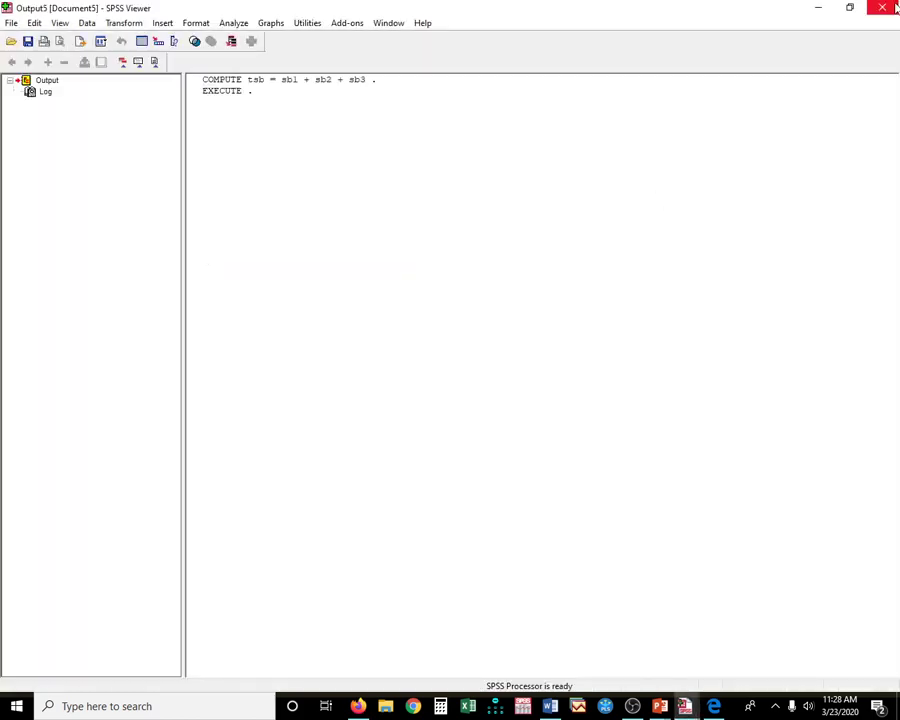
Step: Close the output of the tsb computation without saving it and select the Tsw, Thb and Tsb columns together
{"action": "left_click", "coordinate": [895, 8]}
{"action": "left_click", "coordinate": [497, 384]}
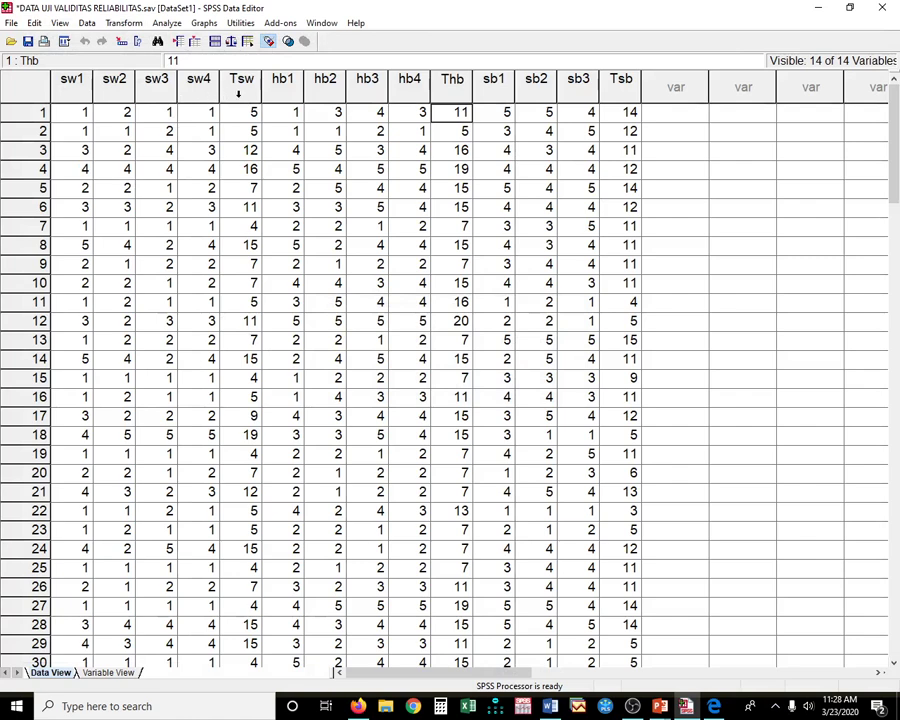
{"action": "left_click", "coordinate": [238, 88]}
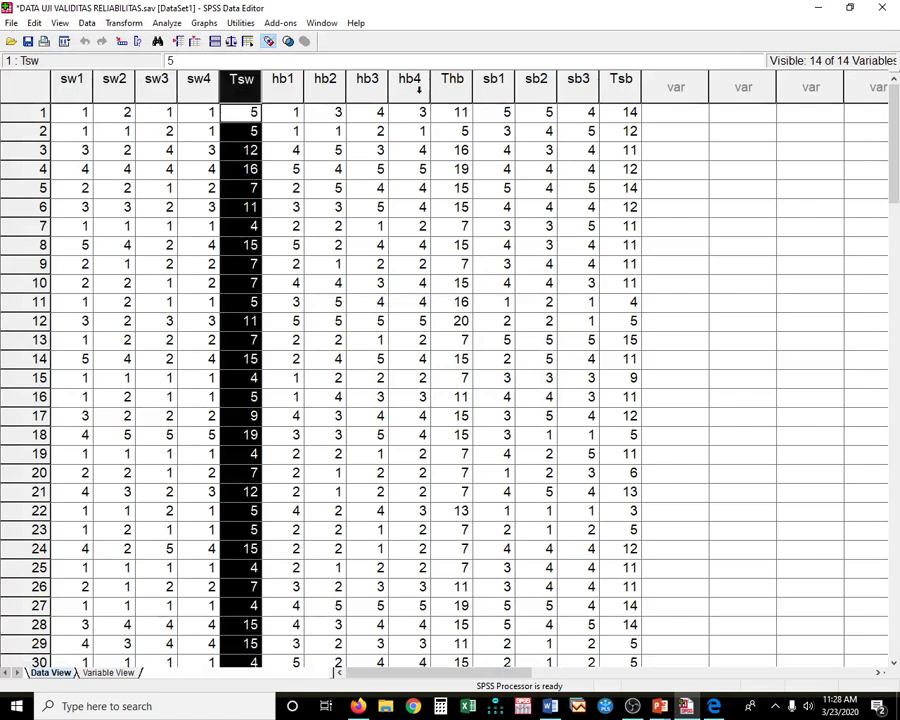
{"action": "left_click", "coordinate": [468, 88], "text": "ctrl"}
{"action": "left_click", "coordinate": [620, 84], "text": "ctrl"}
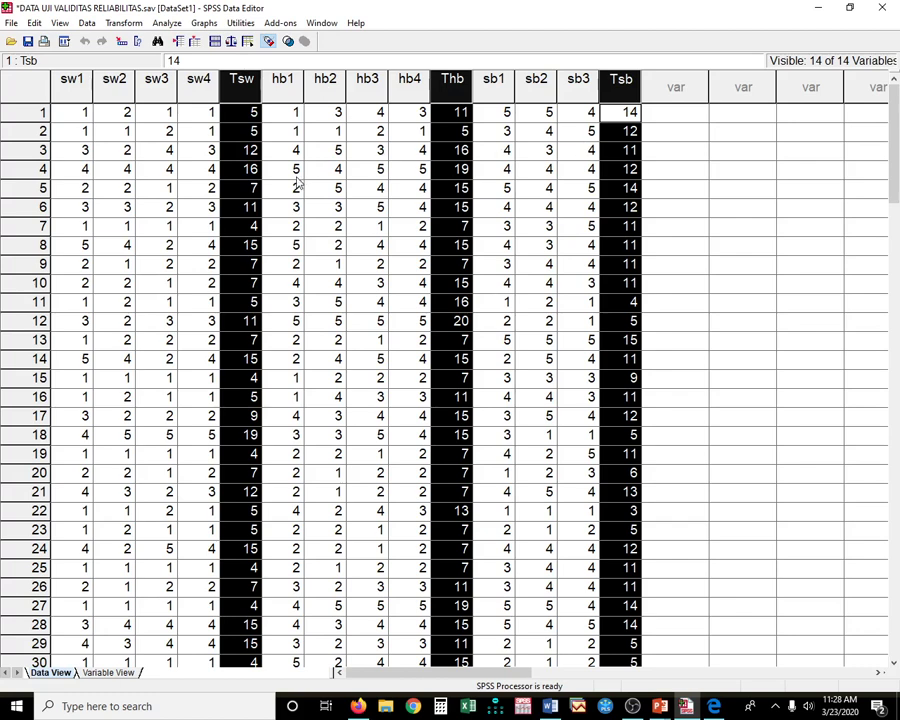
Step: Open the Bivariate Correlations analysis and reset its previous variable selection
{"action": "left_click", "coordinate": [167, 22]}
{"action": "mouse_move", "coordinate": [287, 149]}
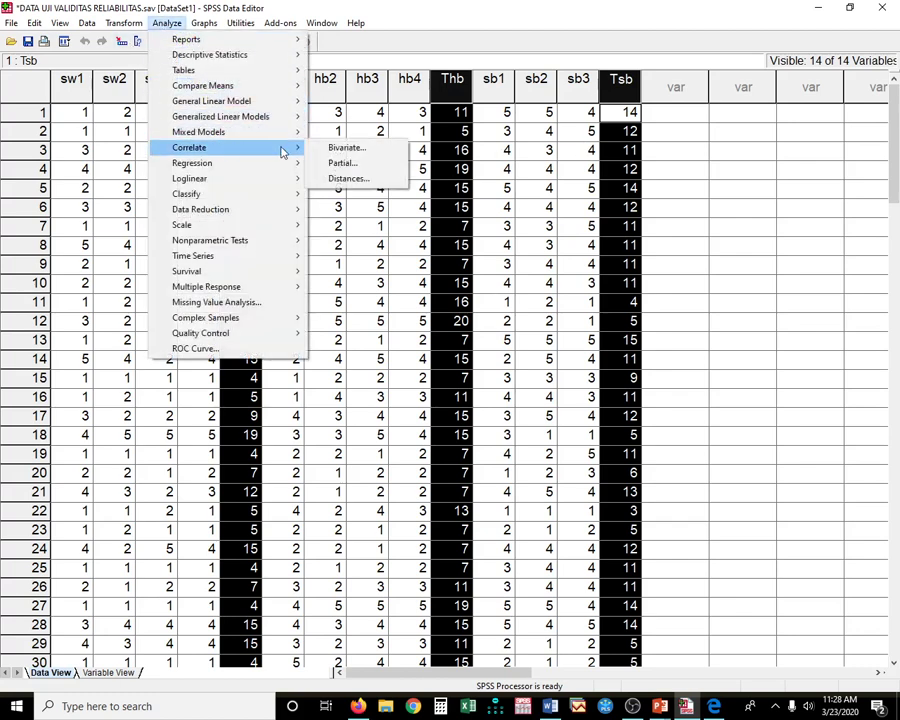
{"action": "left_click", "coordinate": [344, 148]}
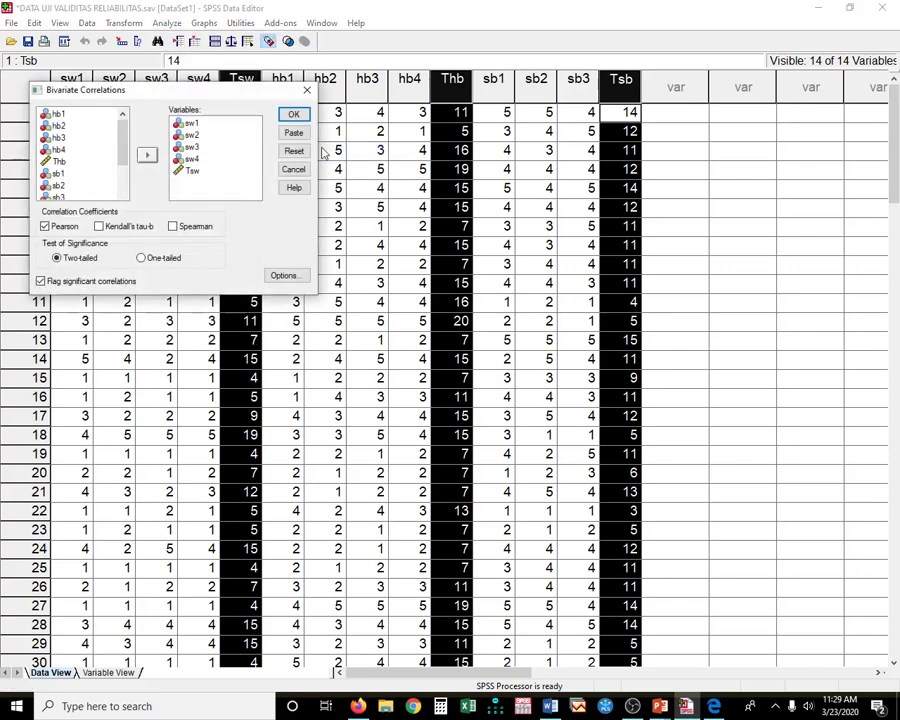
{"action": "left_click", "coordinate": [294, 151]}
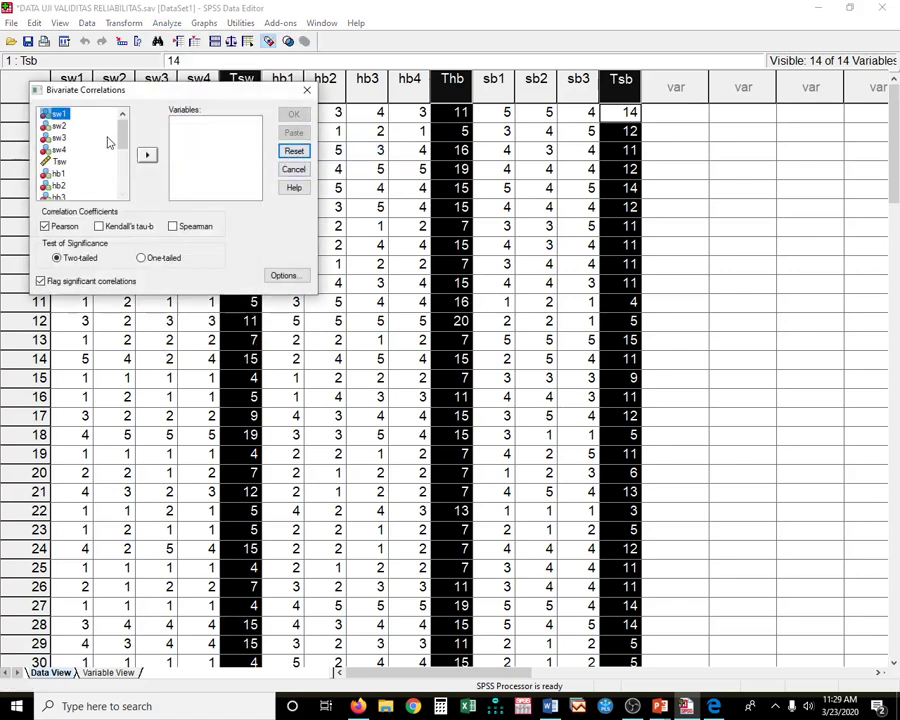
Step: Run the Pearson correlation of sw1, sw2, sw3, sw4 and Tsw, and delete the syntax log from the output
{"action": "key", "text": "shift+Down"}
{"action": "key", "text": "shift+Down"}
{"action": "key", "text": "shift+Down"}
{"action": "key", "text": "shift+Down"}
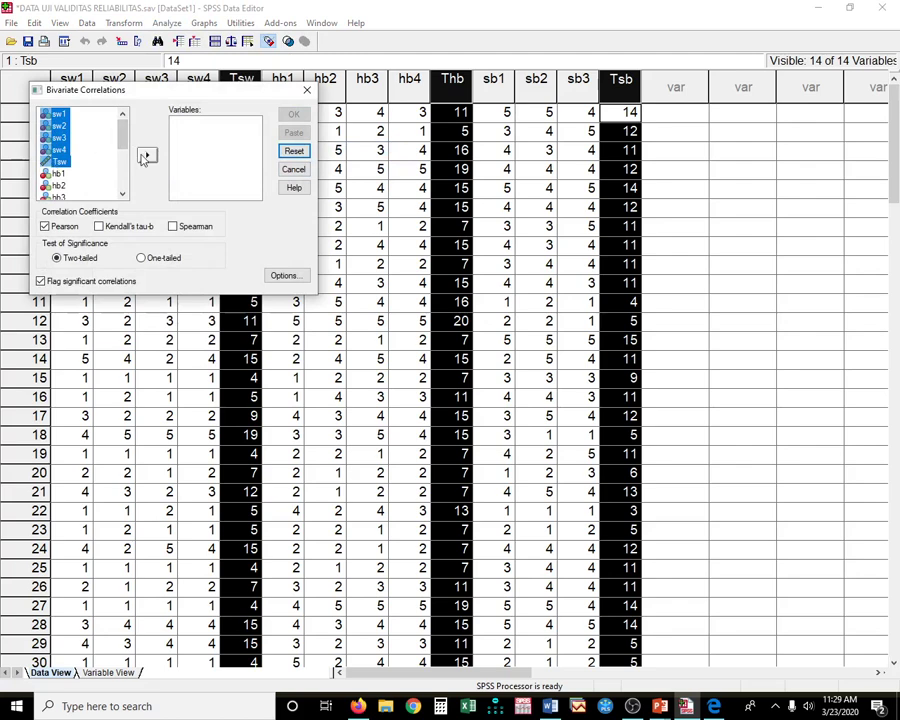
{"action": "left_click", "coordinate": [148, 155]}
{"action": "left_click", "coordinate": [199, 173]}
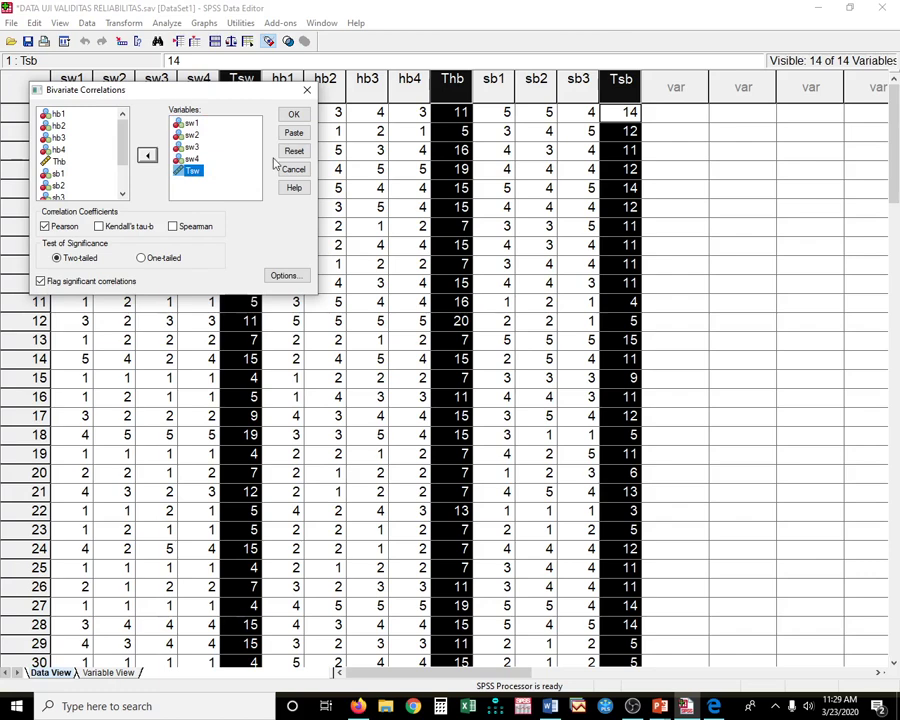
{"action": "left_click", "coordinate": [294, 116]}
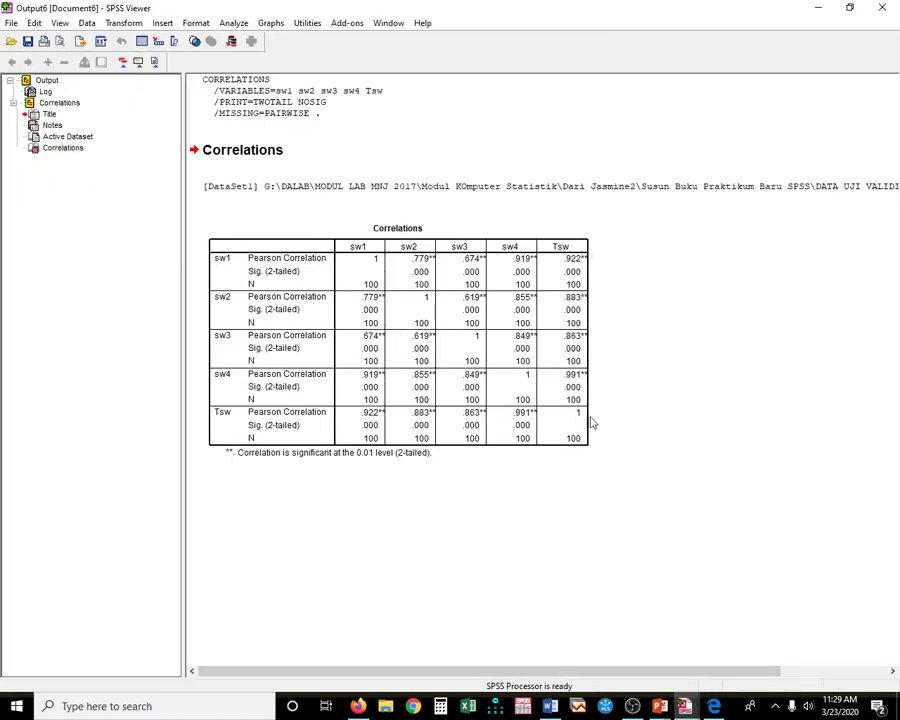
{"action": "left_click", "coordinate": [303, 101]}
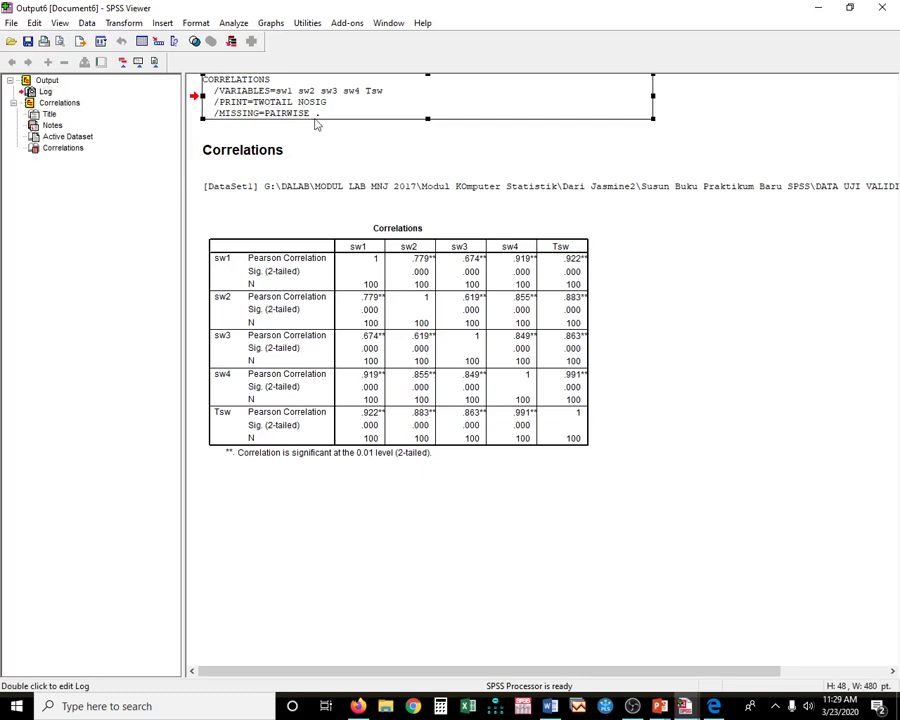
{"action": "key", "text": "Delete"}
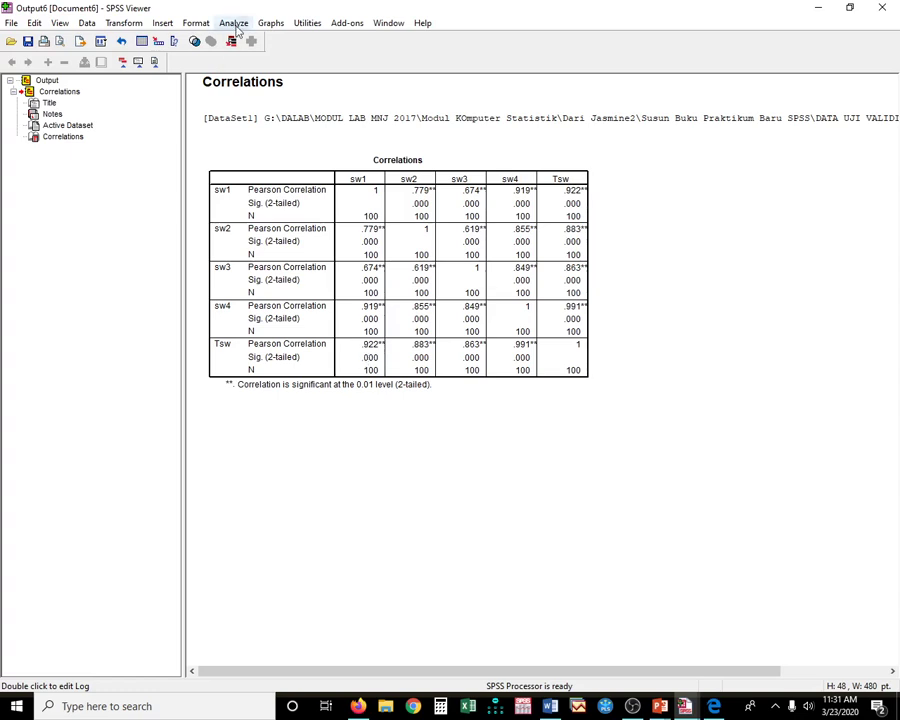
Step: Reopen the Bivariate Correlations analysis and remove sw1 to sw4 and Tsw from its variables
{"action": "left_click", "coordinate": [233, 22]}
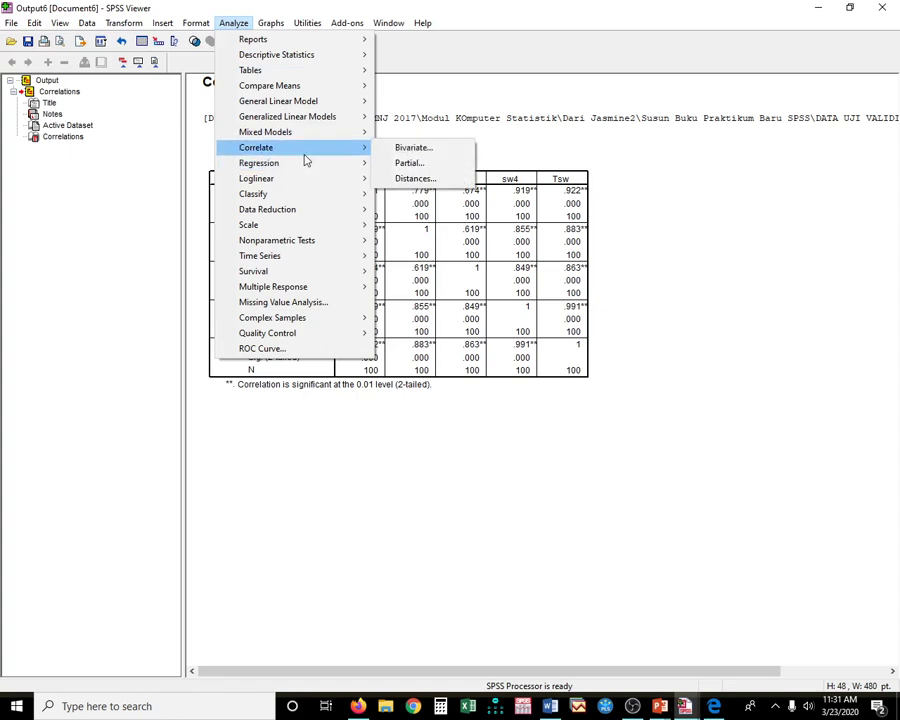
{"action": "mouse_move", "coordinate": [328, 148]}
{"action": "left_click", "coordinate": [385, 148]}
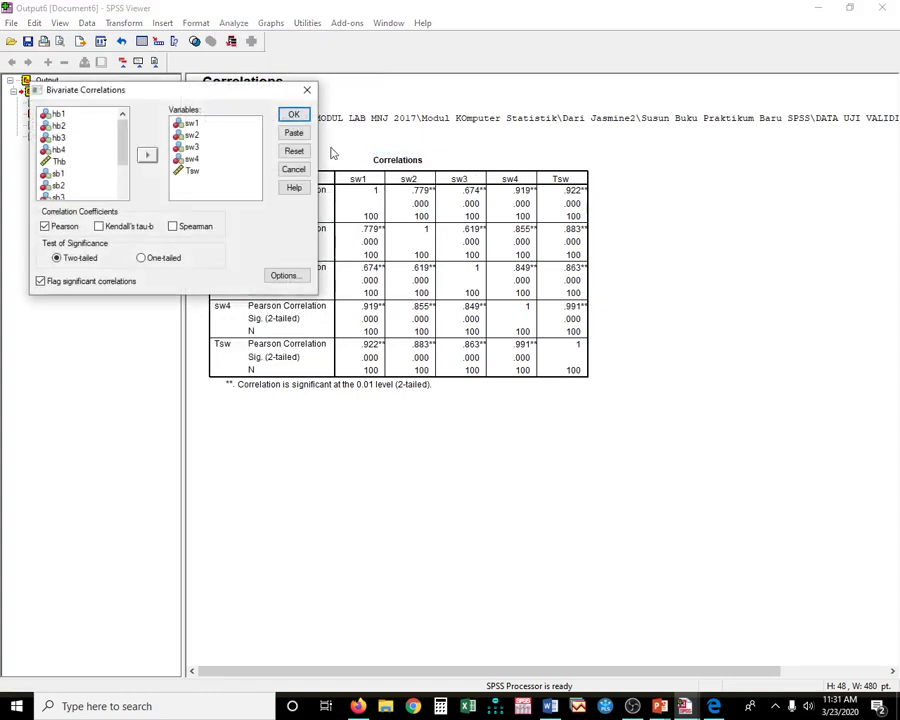
{"action": "left_click_drag", "start_coordinate": [192, 123], "coordinate": [192, 171]}
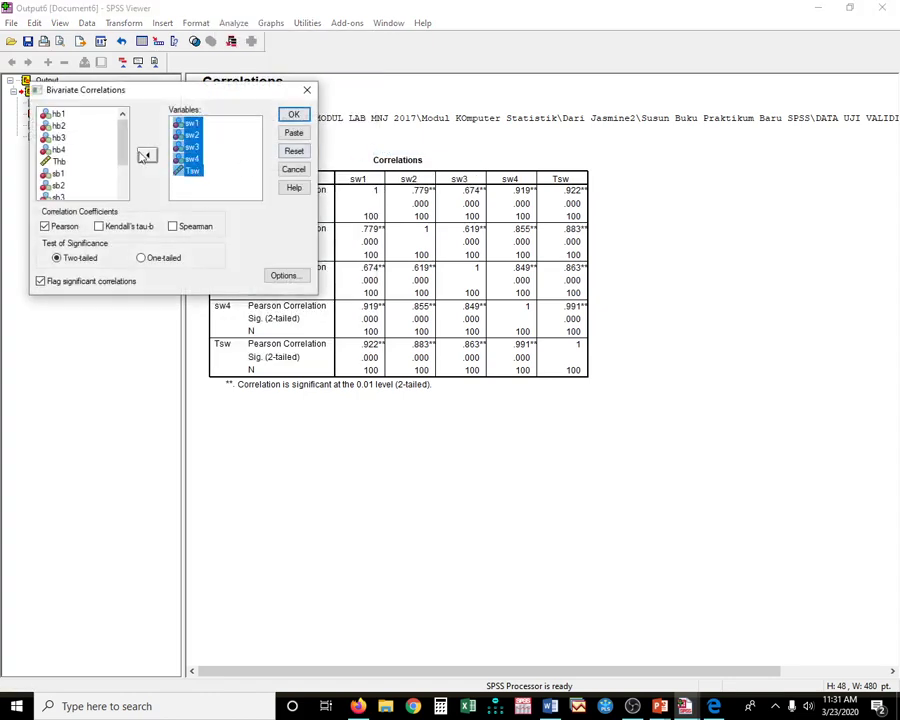
{"action": "left_click", "coordinate": [147, 155]}
Step: Add hb1 to hb4 and Thb as the variables and run the Pearson correlation
{"action": "left_click", "coordinate": [75, 174]}
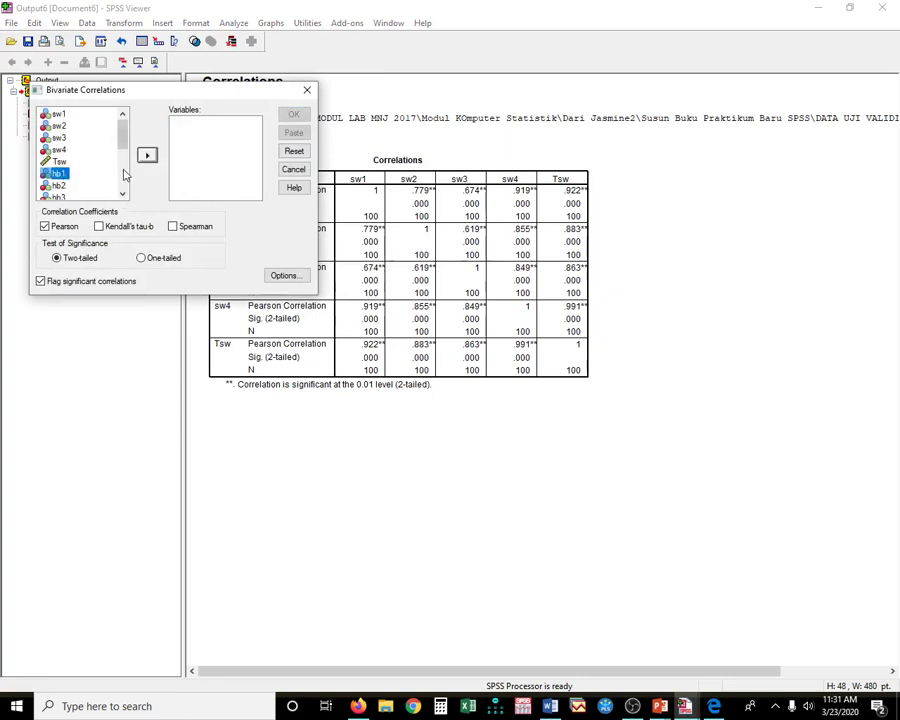
{"action": "left_click_drag", "start_coordinate": [122, 133], "coordinate": [123, 154]}
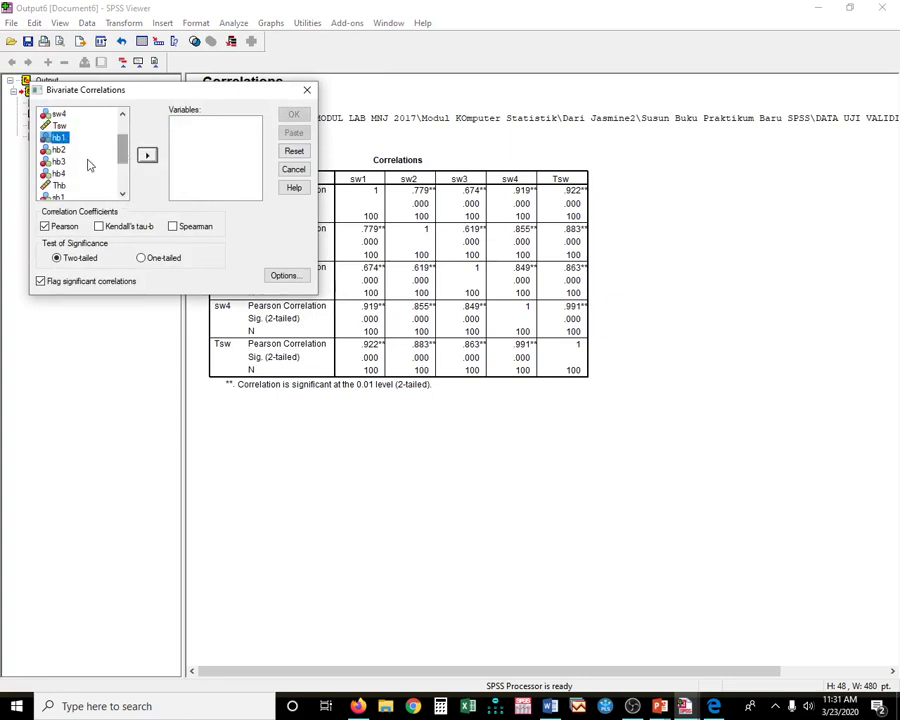
{"action": "left_click", "coordinate": [64, 185], "text": "shift"}
{"action": "left_click", "coordinate": [147, 155]}
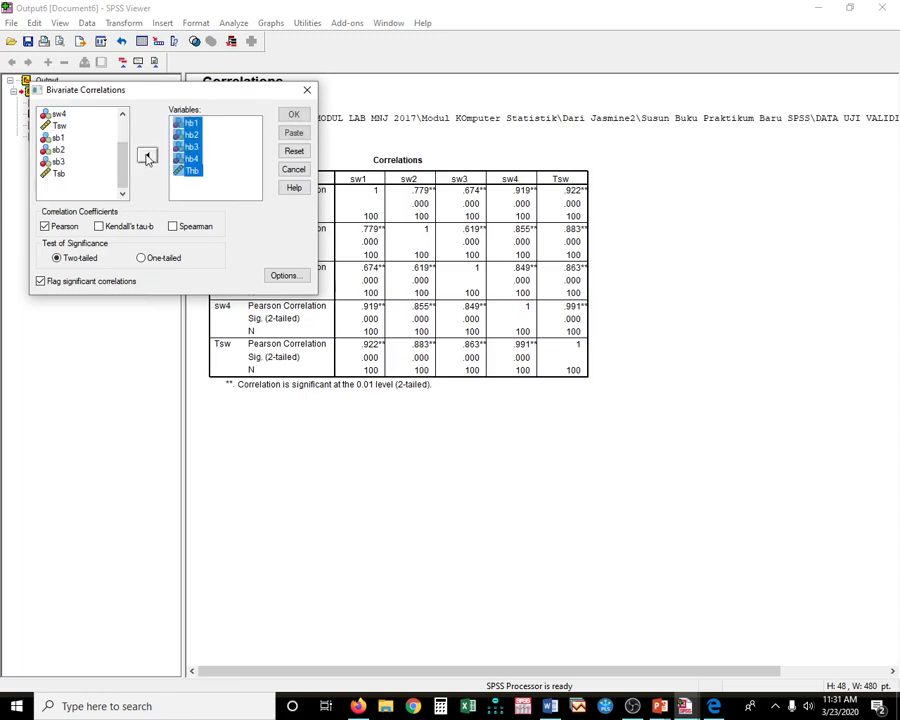
{"action": "left_click", "coordinate": [294, 116]}
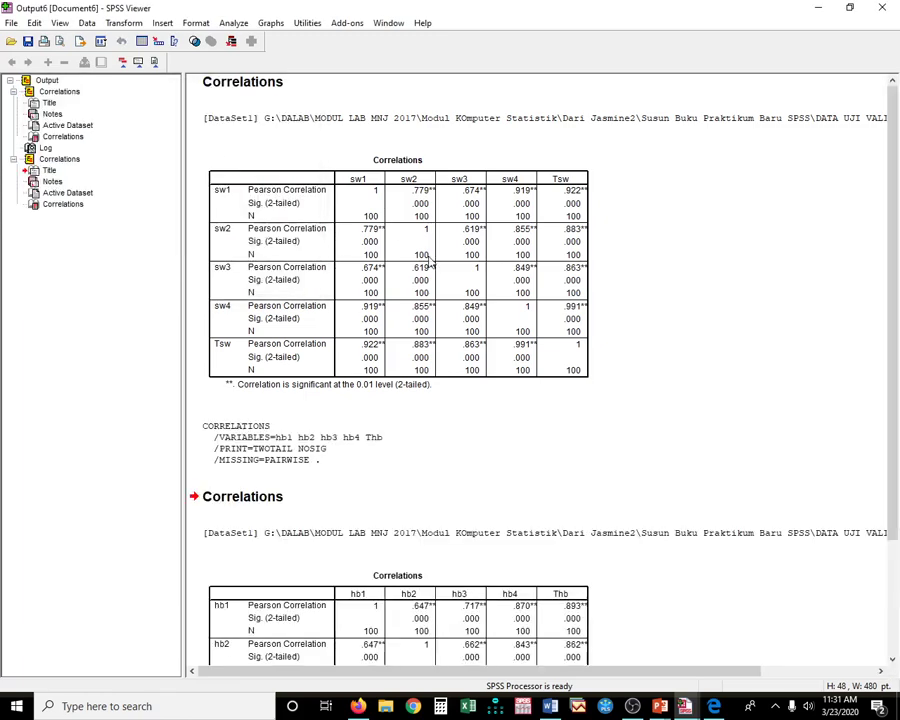
Step: Delete the syntax log above the hb correlations and select the sw correlation table in the output
{"action": "left_click", "coordinate": [349, 305]}
{"action": "key", "text": "Delete"}
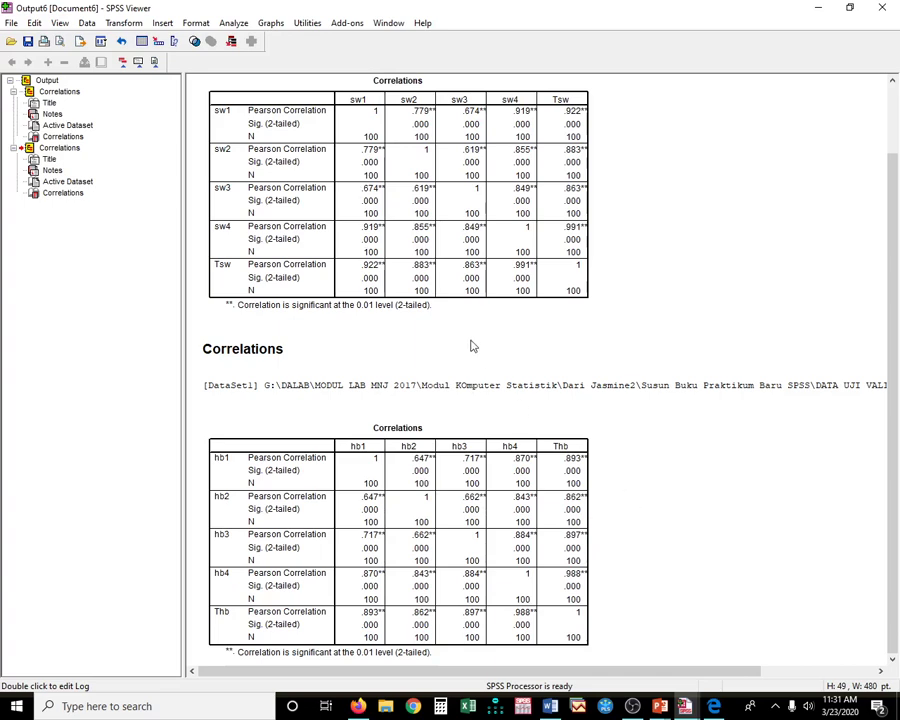
{"action": "scroll", "coordinate": [330, 240], "scroll_direction": "up", "scroll_amount": 3}
{"action": "left_click", "coordinate": [435, 273]}
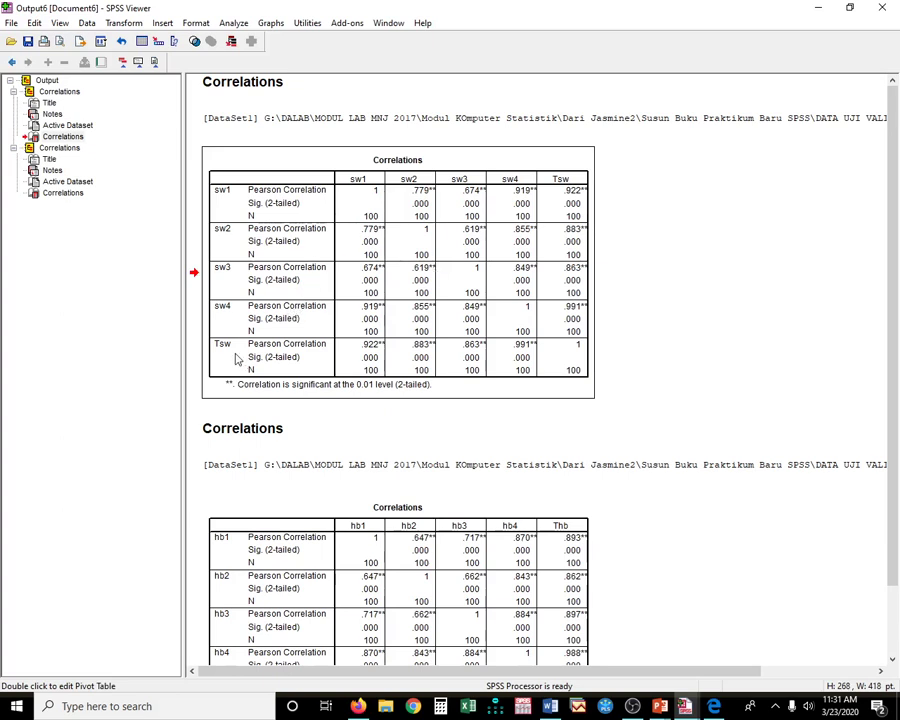
Step: Set up a Reliability Analysis with sw1, sw2, sw3 and sw4 as items and Alpha as the model
{"action": "left_click", "coordinate": [232, 24]}
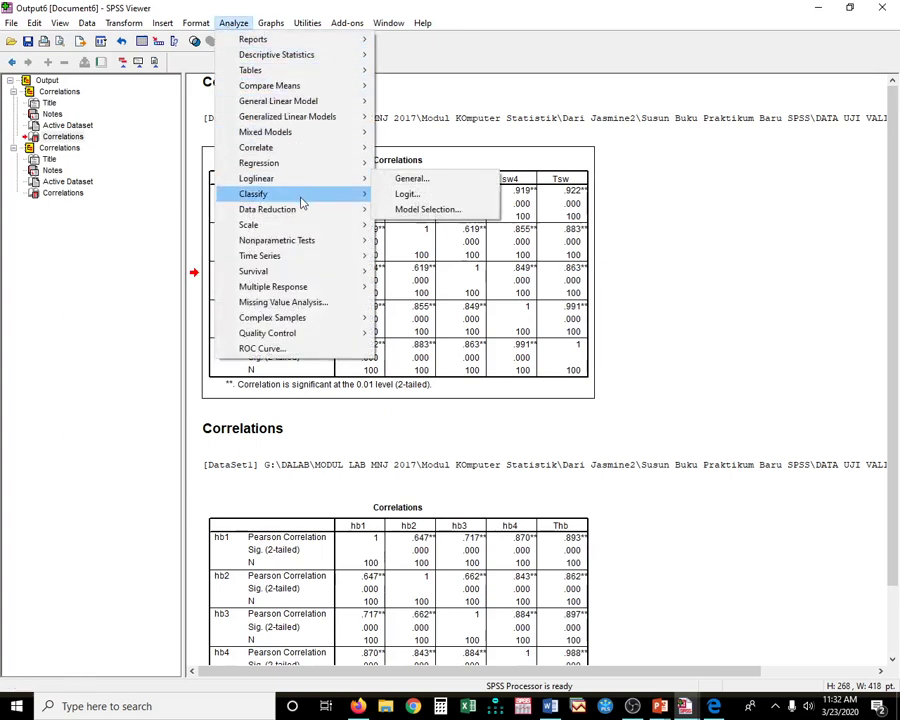
{"action": "mouse_move", "coordinate": [305, 229]}
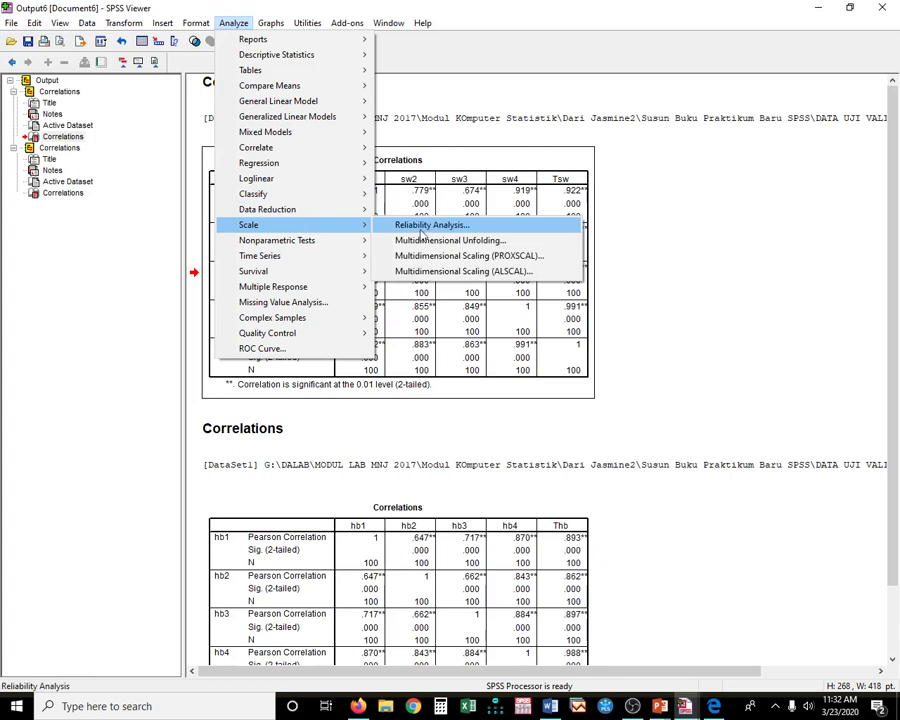
{"action": "left_click", "coordinate": [422, 228]}
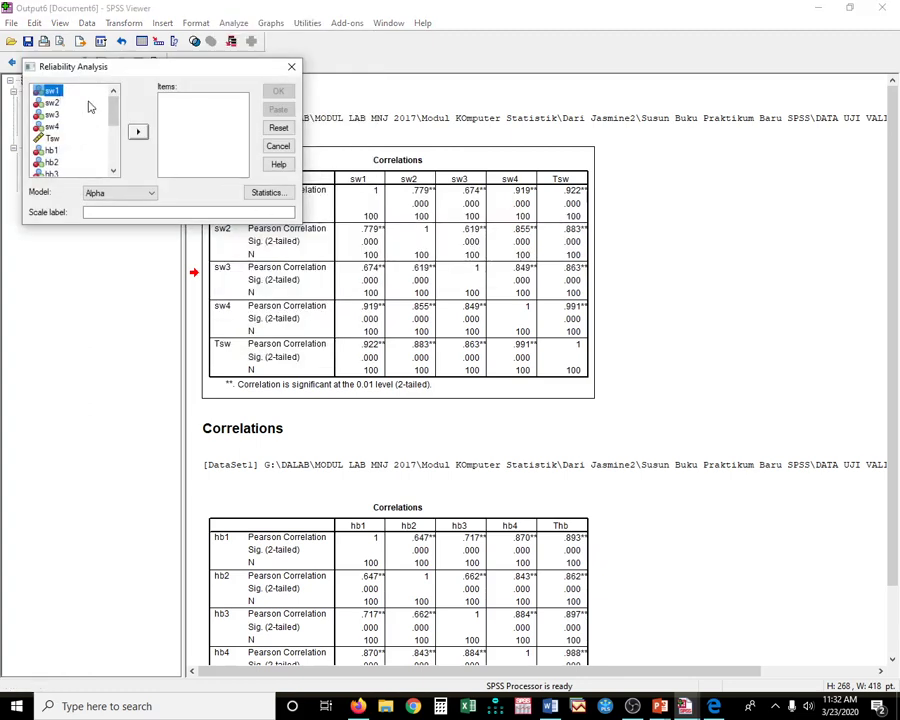
{"action": "key", "text": "shift+Down"}
{"action": "key", "text": "shift+Down"}
{"action": "key", "text": "shift+Down"}
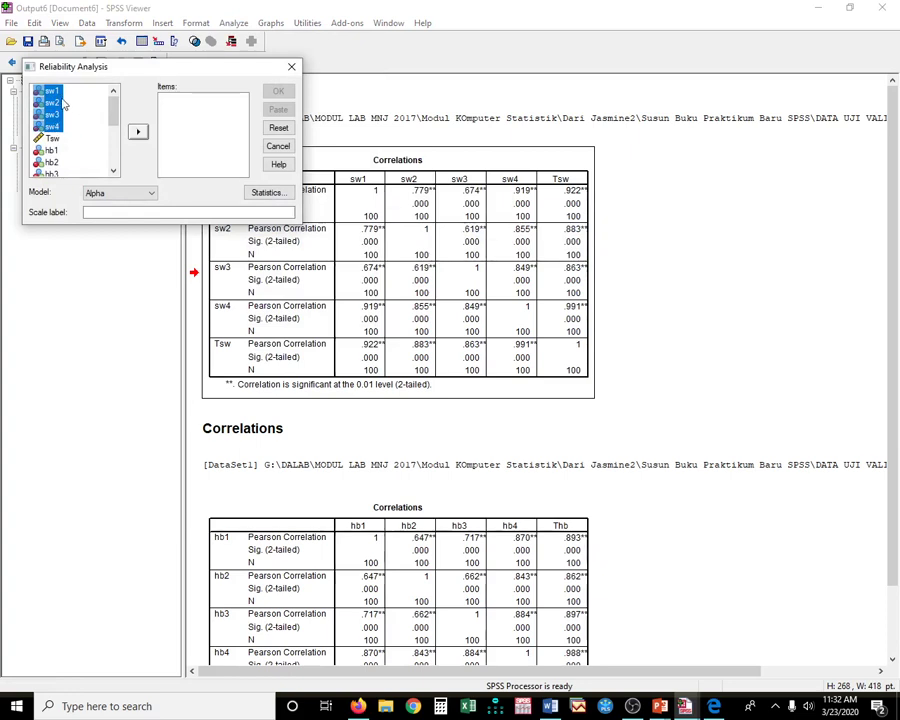
{"action": "left_click", "coordinate": [138, 131]}
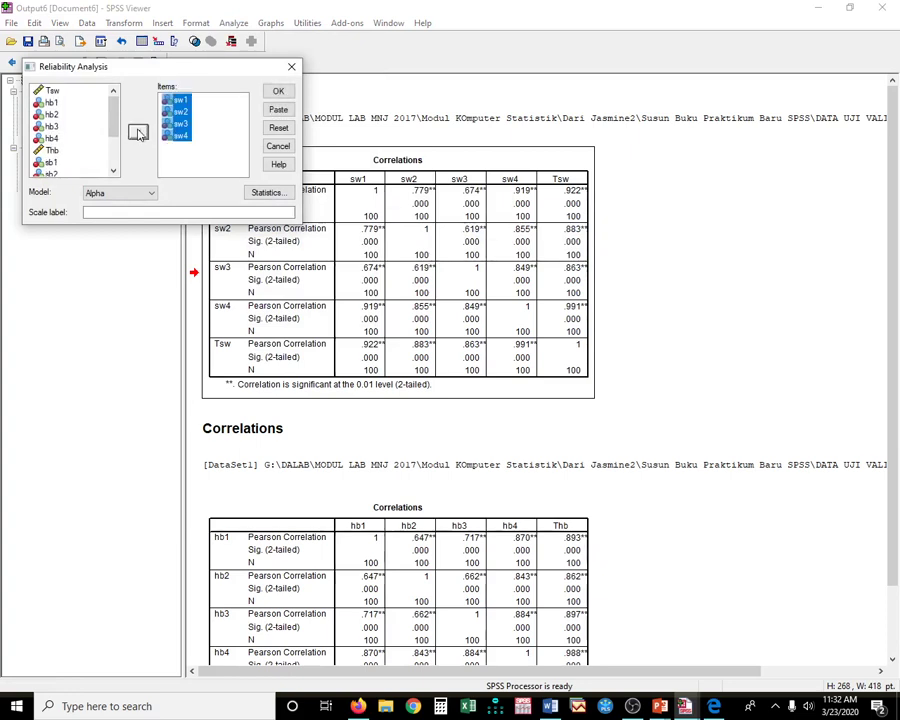
{"action": "left_click", "coordinate": [152, 194]}
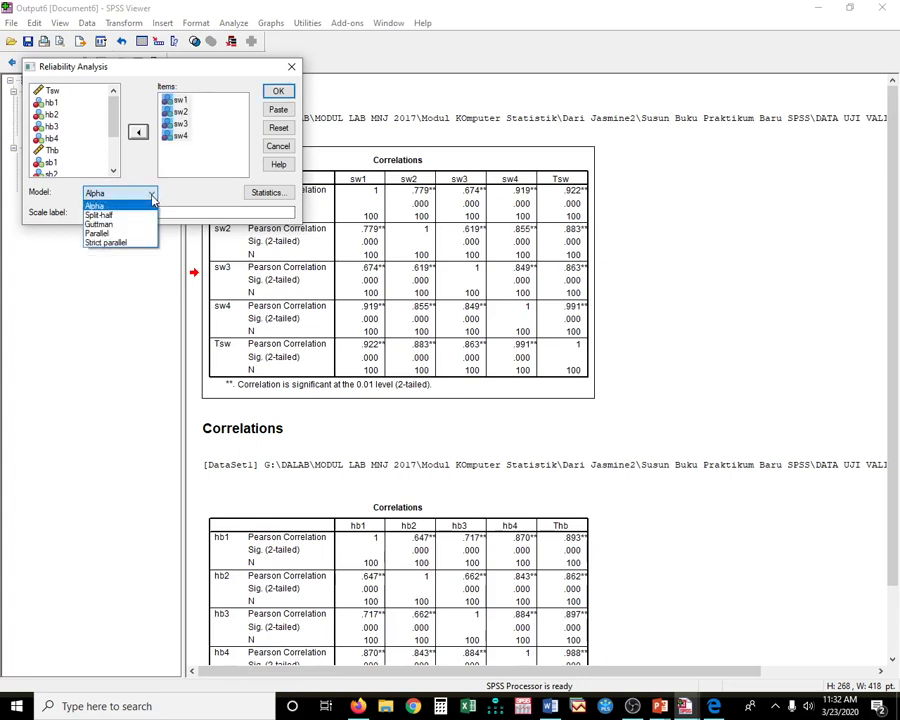
{"action": "left_click", "coordinate": [115, 200]}
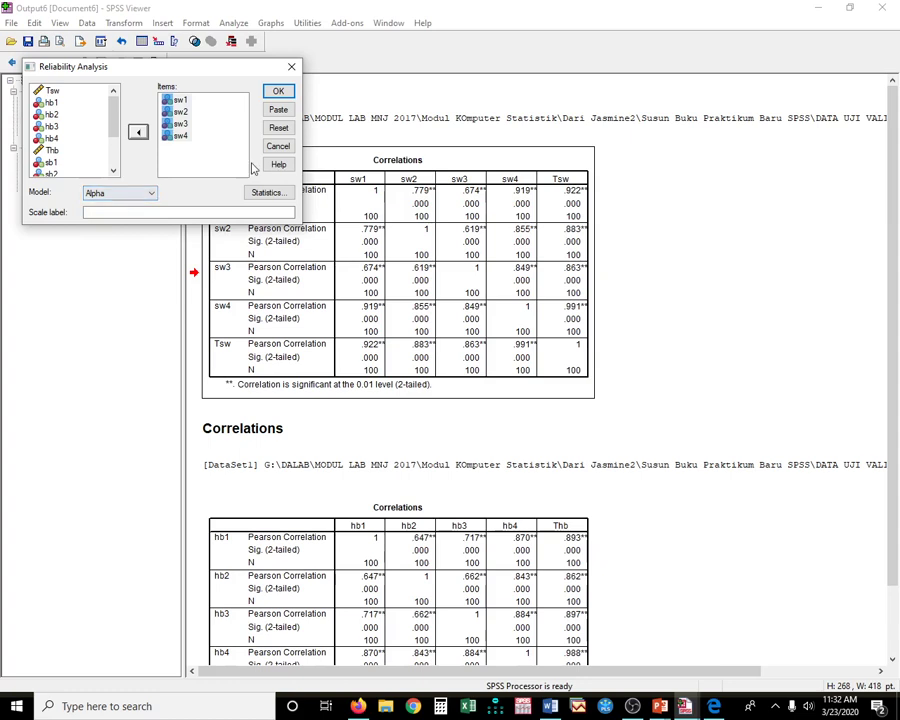
Step: Enable the Item and Scale descriptives and run the reliability analysis for the sw items
{"action": "left_click", "coordinate": [267, 194]}
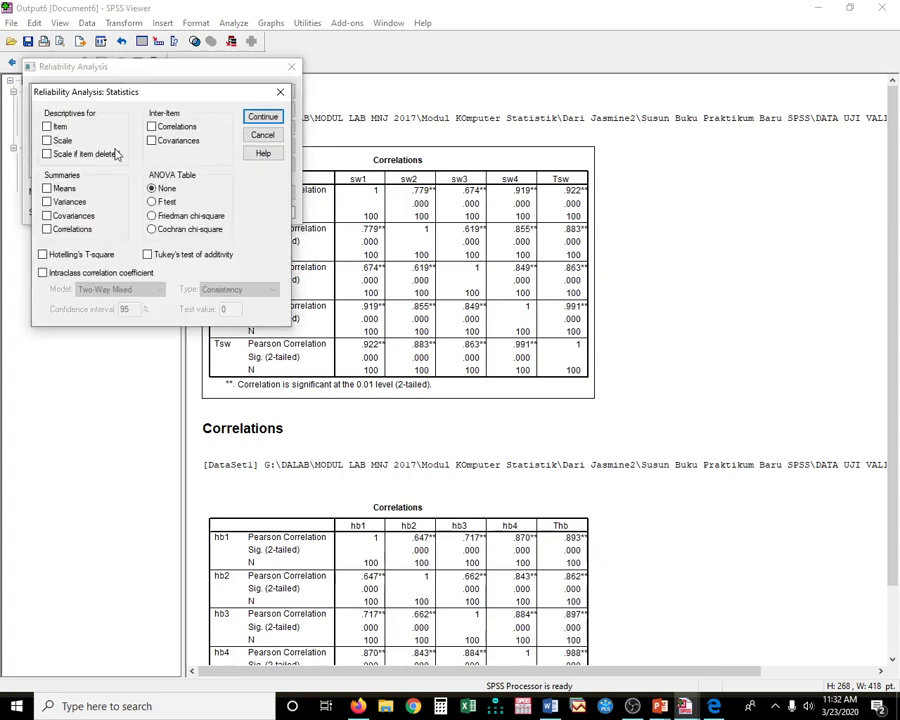
{"action": "left_click", "coordinate": [58, 128]}
{"action": "left_click", "coordinate": [60, 140]}
{"action": "left_click", "coordinate": [263, 119]}
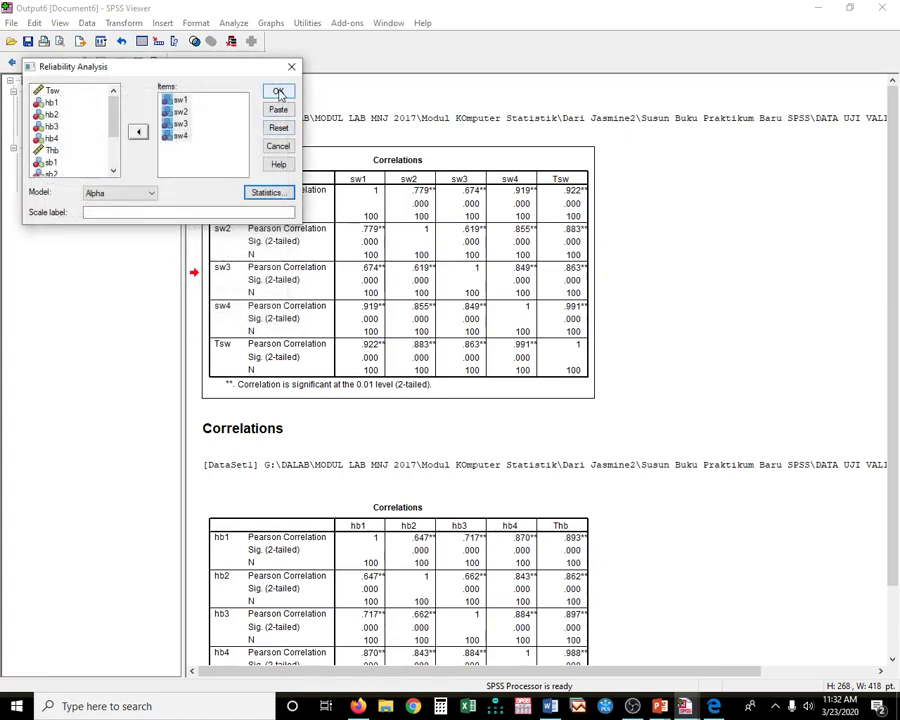
{"action": "left_click", "coordinate": [279, 93]}
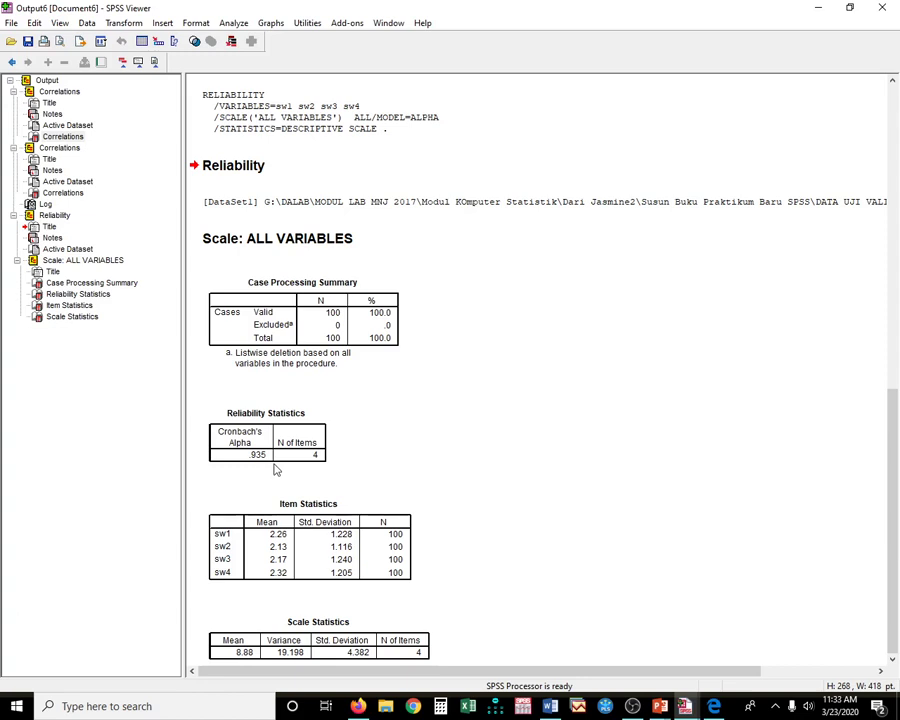
Step: Reopen the Reliability Analysis and remove sw1 to sw4 from its items
{"action": "left_click", "coordinate": [233, 22]}
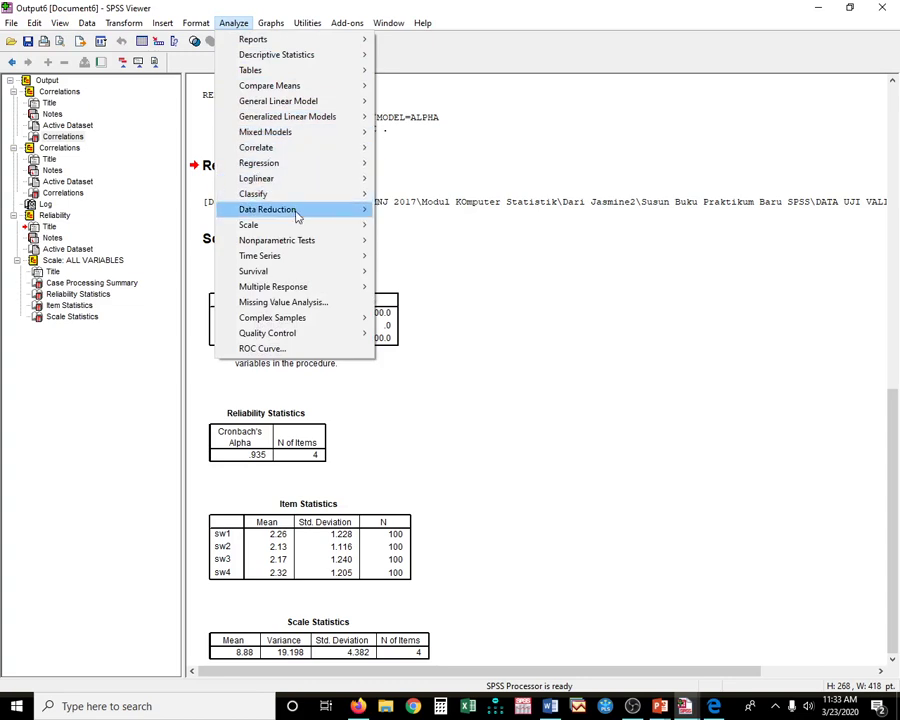
{"action": "mouse_move", "coordinate": [298, 231]}
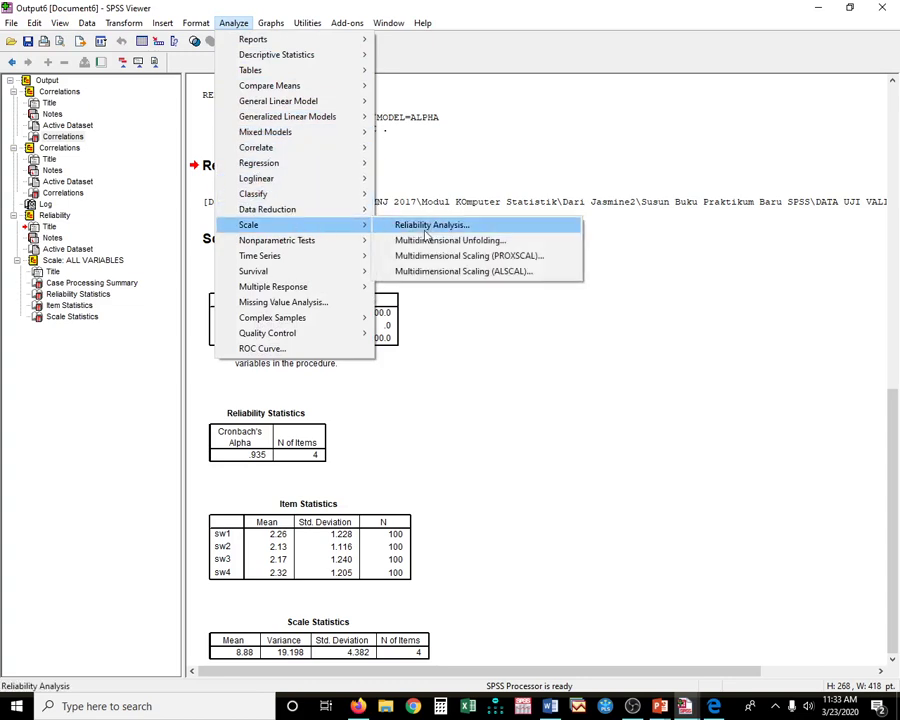
{"action": "left_click", "coordinate": [427, 226]}
{"action": "mouse_move", "coordinate": [182, 112]}
{"action": "left_mouse_down"}
{"action": "mouse_move", "coordinate": [185, 134]}
{"action": "mouse_move", "coordinate": [180, 98]}
{"action": "mouse_move", "coordinate": [188, 134]}
{"action": "left_mouse_up"}
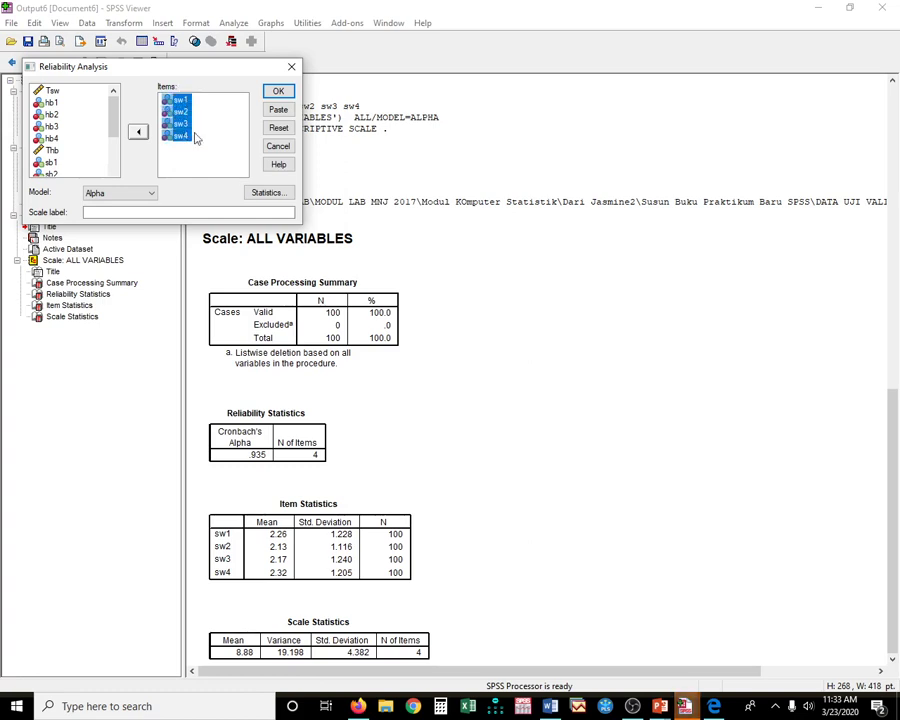
{"action": "left_click", "coordinate": [139, 133]}
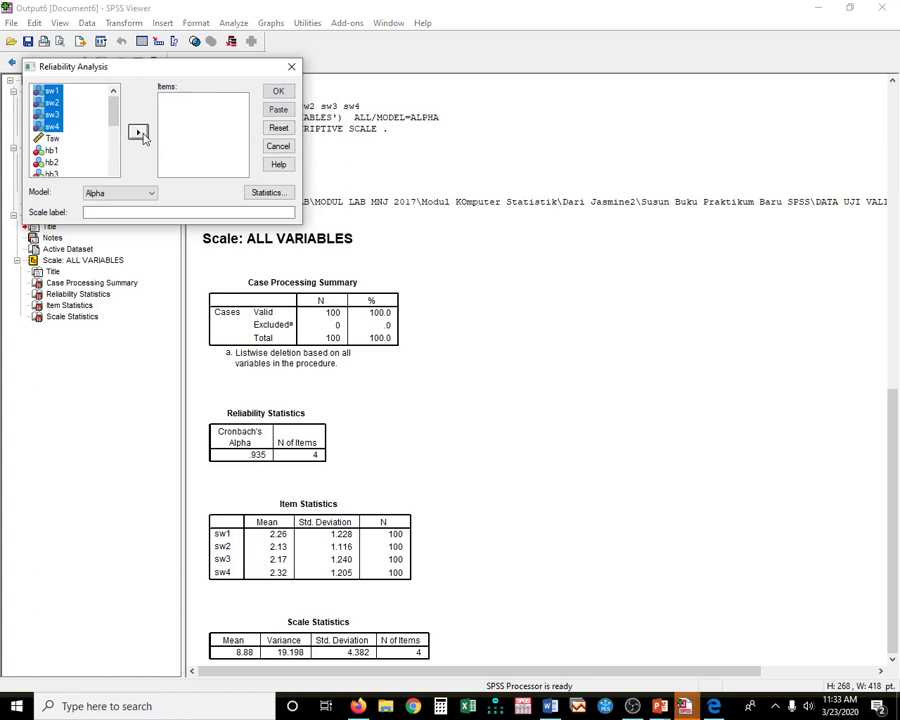
Step: Add hb1 to hb4 as items and run the reliability analysis with the Item and Scale descriptives
{"action": "left_click", "coordinate": [81, 152]}
{"action": "key", "text": "shift+Down"}
{"action": "key", "text": "shift+Down"}
{"action": "key", "text": "shift+Down"}
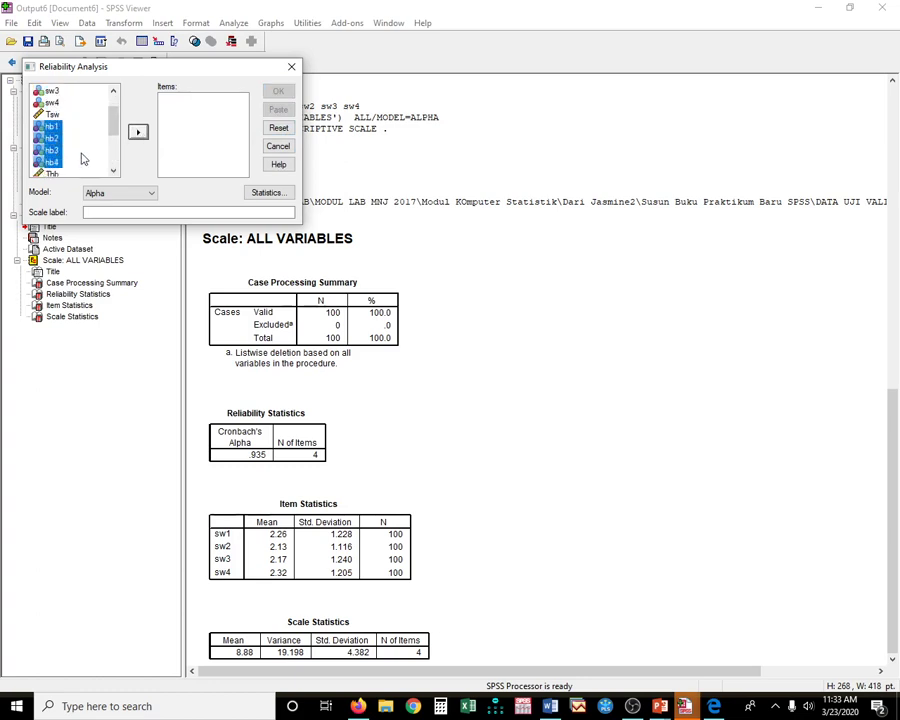
{"action": "left_click", "coordinate": [137, 132]}
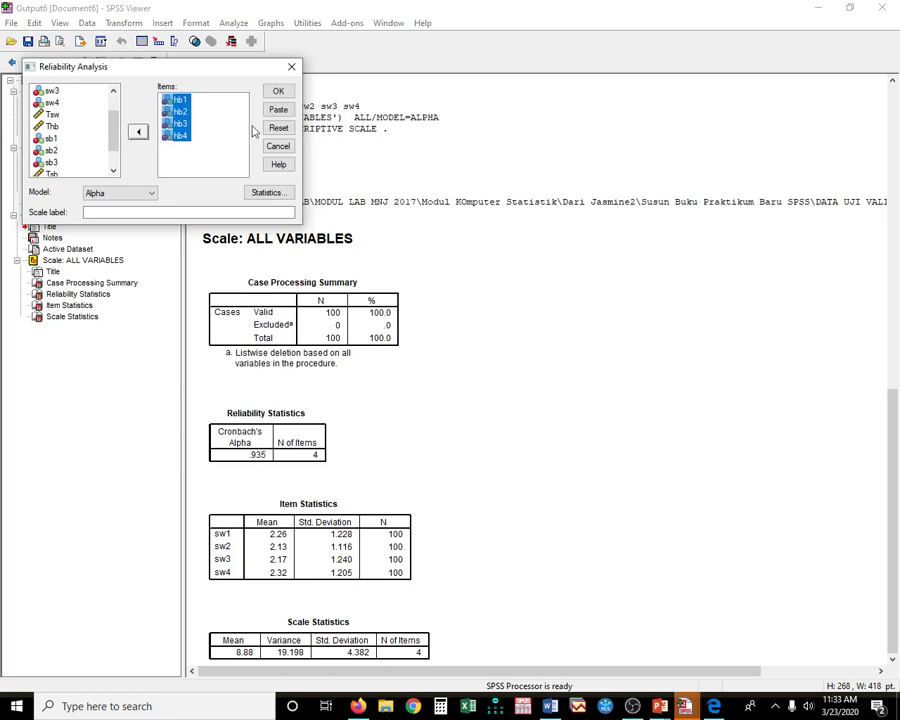
{"action": "left_click", "coordinate": [268, 194]}
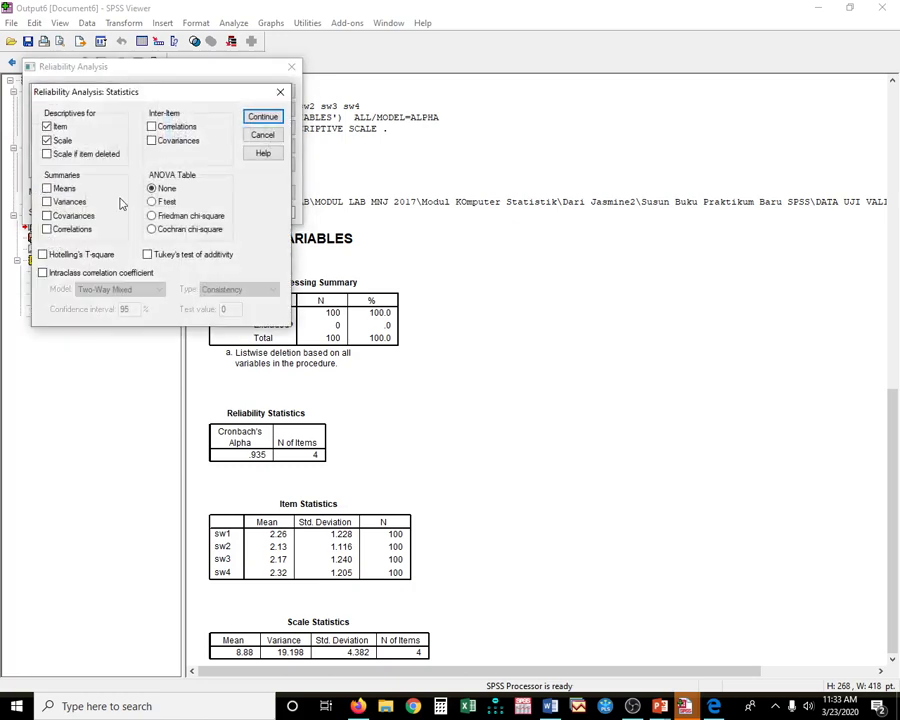
{"action": "left_click", "coordinate": [256, 116]}
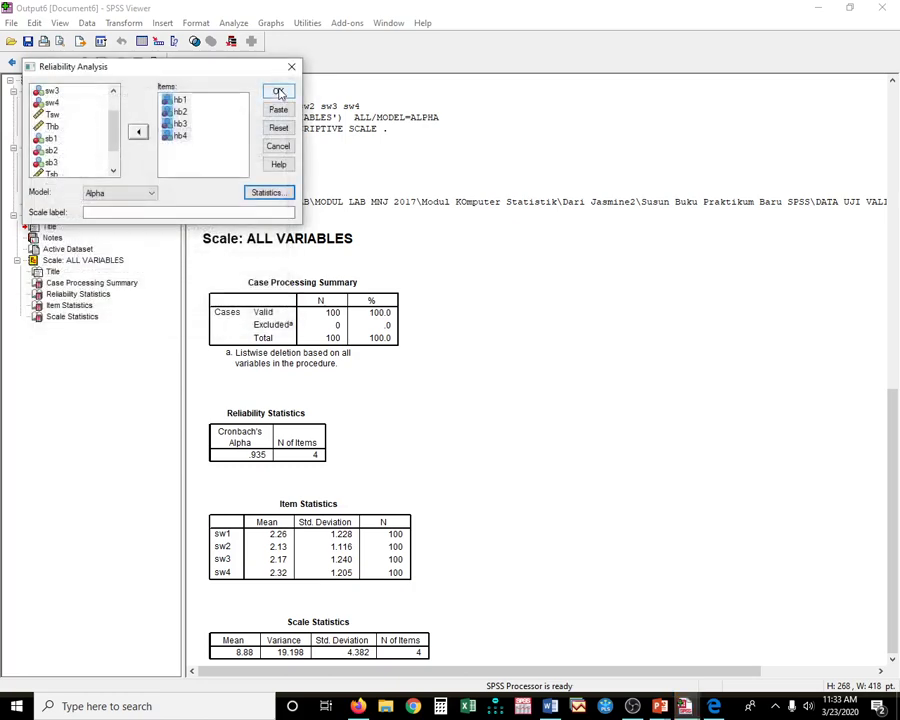
{"action": "left_click", "coordinate": [278, 91]}
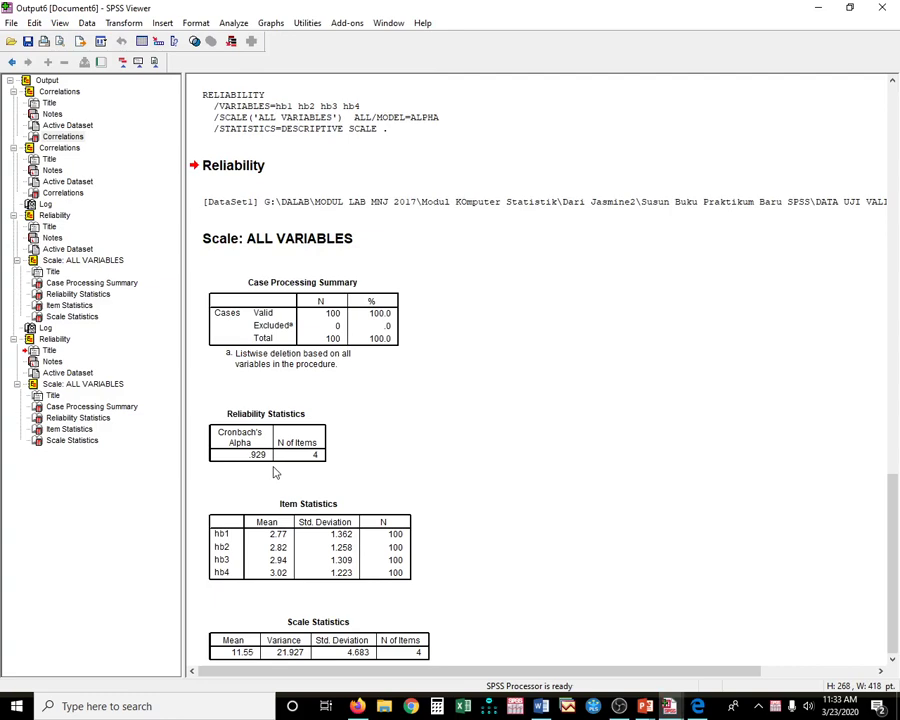
Step: Switch to the practicum module PDF and review the validity and Cronbach's Alpha reliability pages, including the output and conclusion for the SW variable
{"action": "left_click", "coordinate": [698, 706]}
{"action": "scroll", "coordinate": [454, 466], "scroll_direction": "down", "scroll_amount": 3}
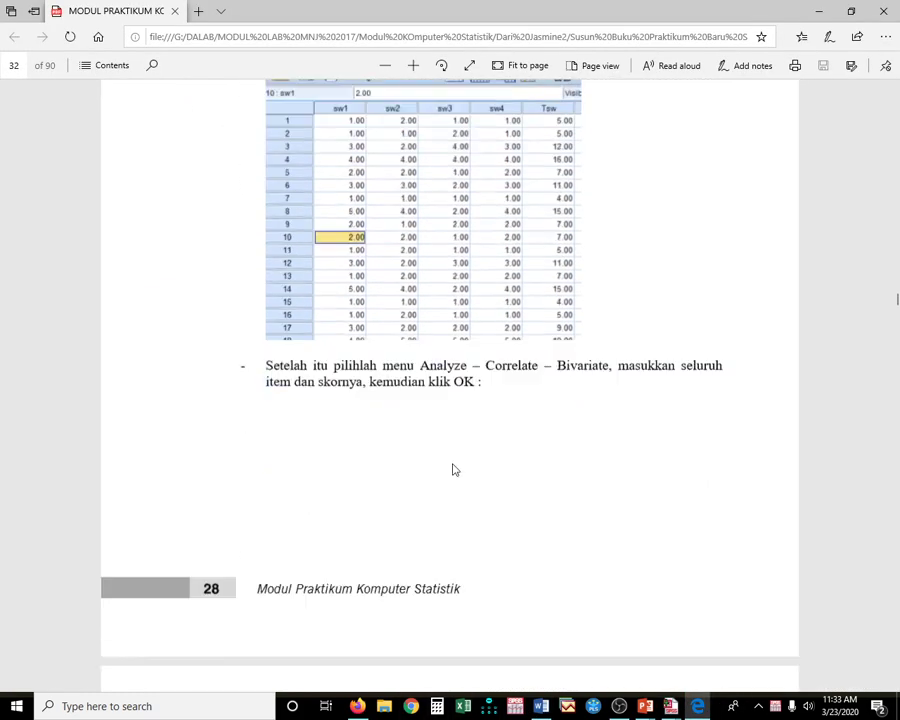
{"action": "scroll", "coordinate": [452, 470], "scroll_direction": "down", "scroll_amount": 10}
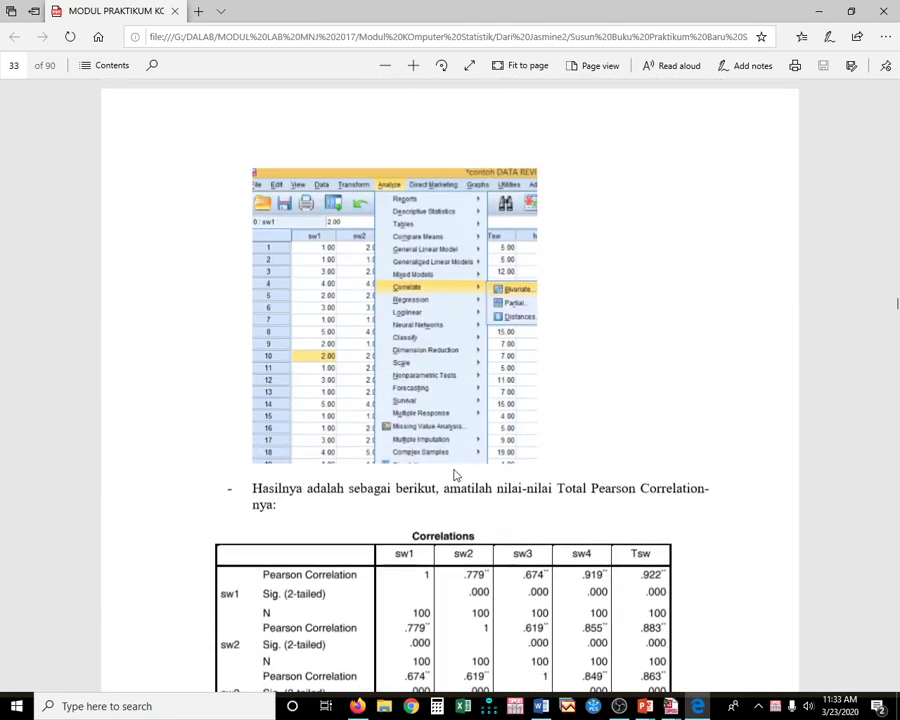
{"action": "scroll", "coordinate": [454, 476], "scroll_direction": "down", "scroll_amount": 10}
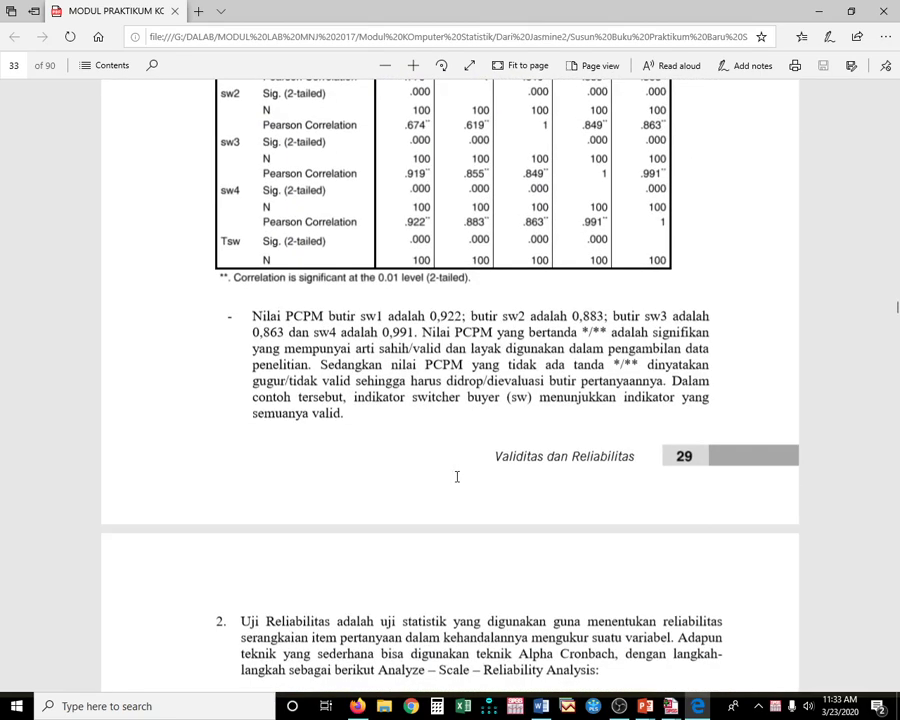
{"action": "scroll", "coordinate": [457, 477], "scroll_direction": "down", "scroll_amount": 5}
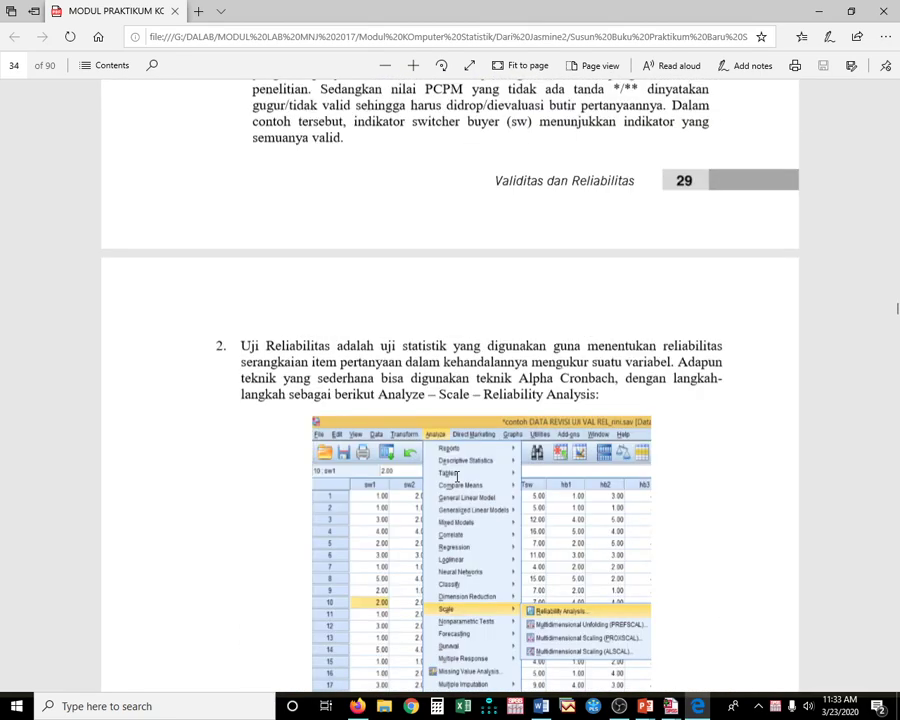
{"action": "scroll", "coordinate": [457, 476], "scroll_direction": "up", "scroll_amount": 3}
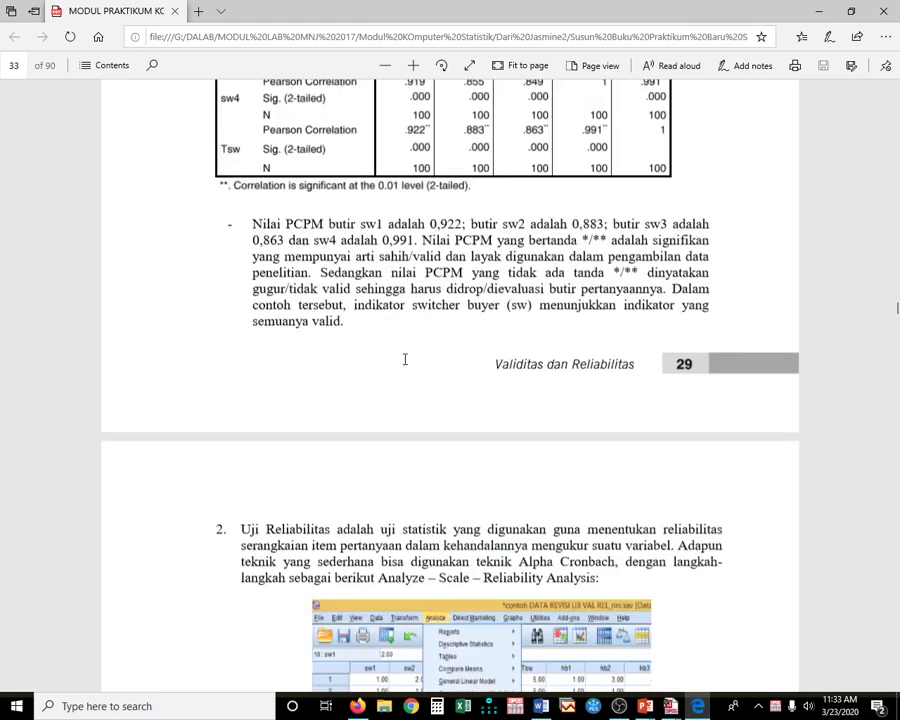
{"action": "scroll", "coordinate": [405, 380], "scroll_direction": "down", "scroll_amount": 8}
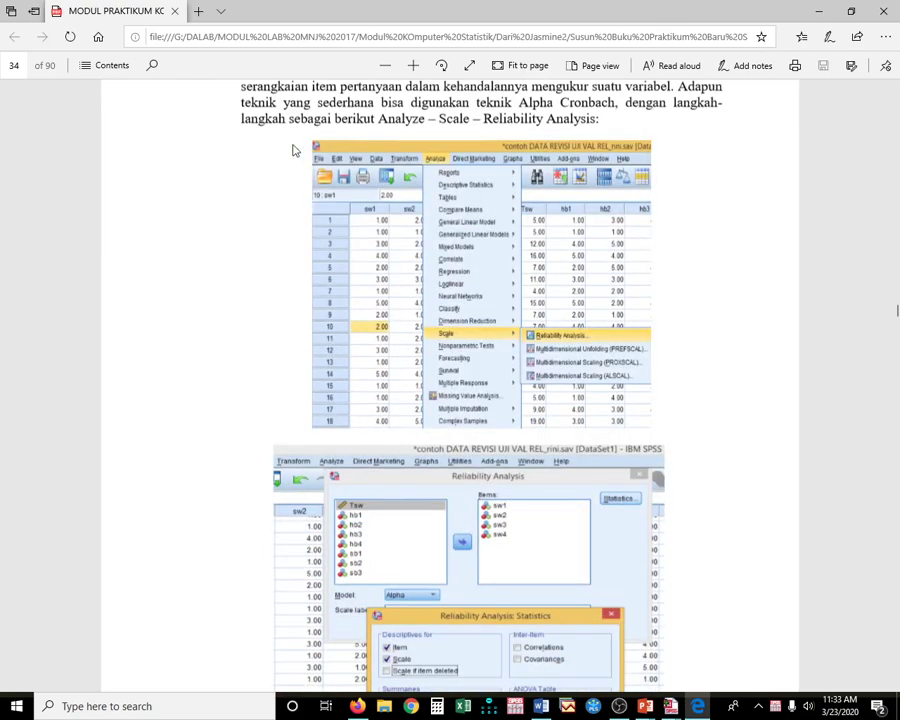
{"action": "scroll", "coordinate": [582, 344], "scroll_direction": "down", "scroll_amount": 5}
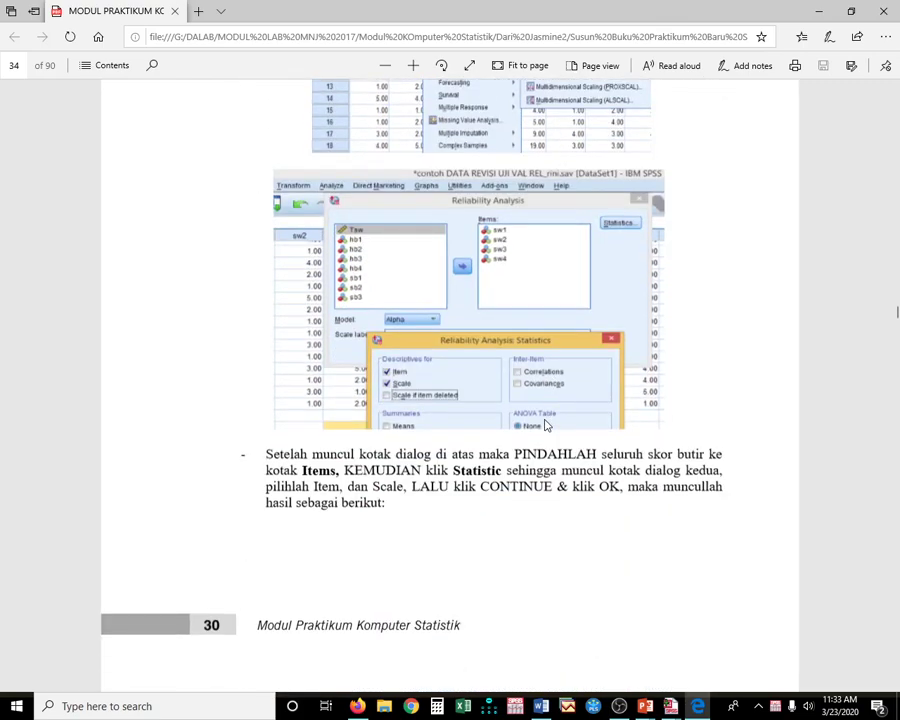
{"action": "scroll", "coordinate": [545, 425], "scroll_direction": "down", "scroll_amount": 11}
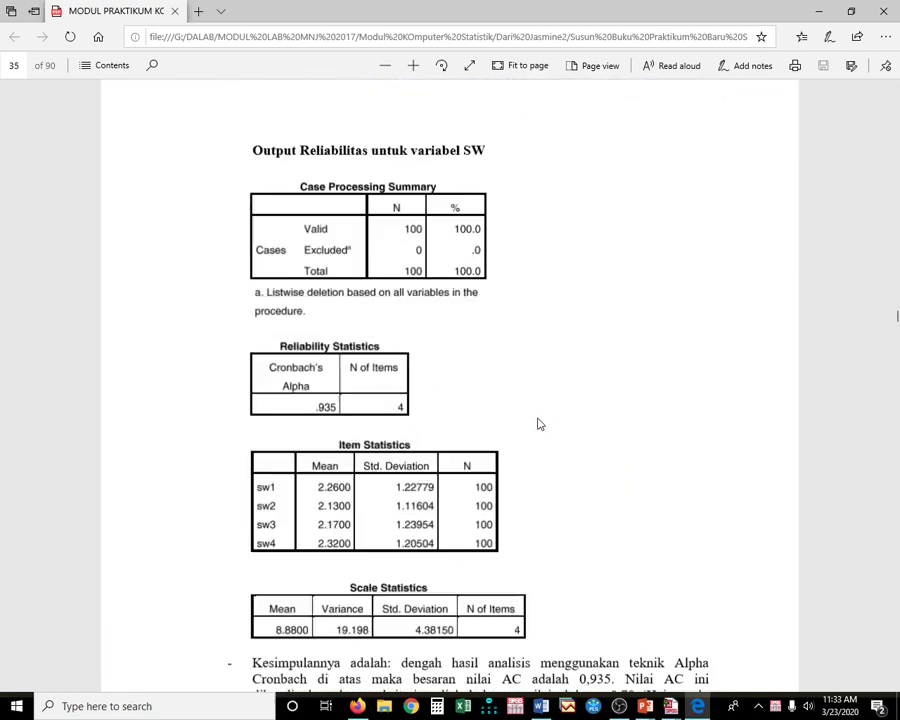
{"action": "scroll", "coordinate": [538, 424], "scroll_direction": "down", "scroll_amount": 10}
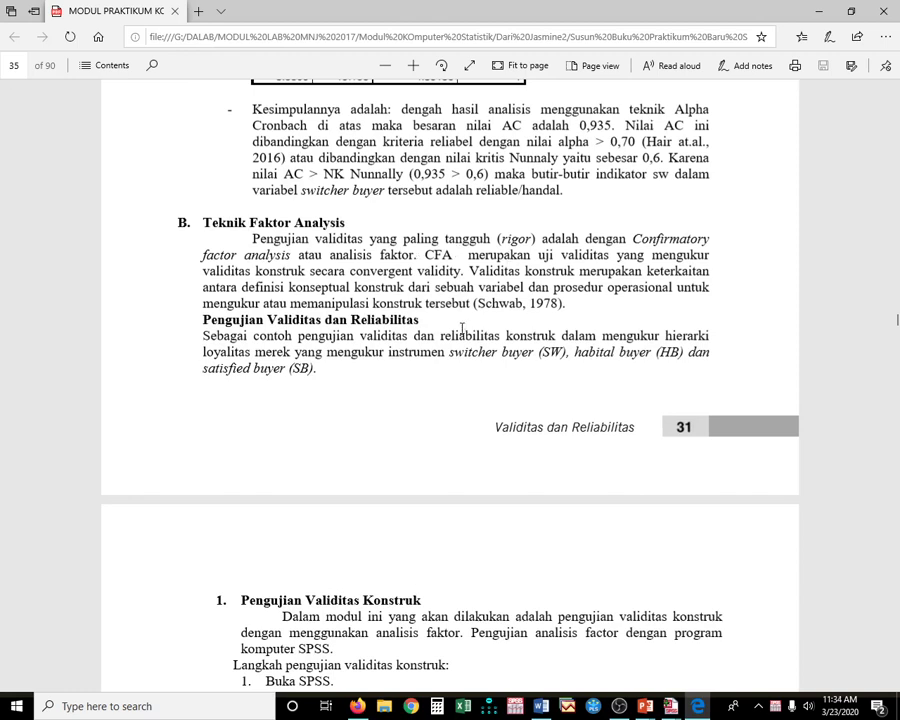
Step: Read the module's numbered steps for testing construct validity with factor analysis
{"action": "scroll", "coordinate": [462, 328], "scroll_direction": "down", "scroll_amount": 5}
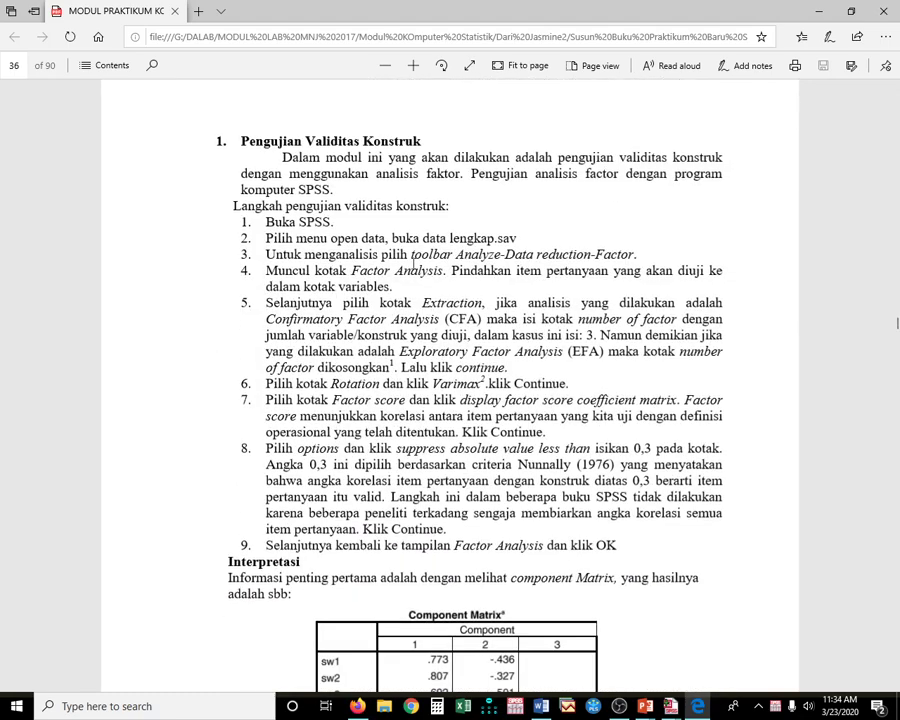
{"action": "scroll", "coordinate": [372, 283], "scroll_direction": "down", "scroll_amount": 1}
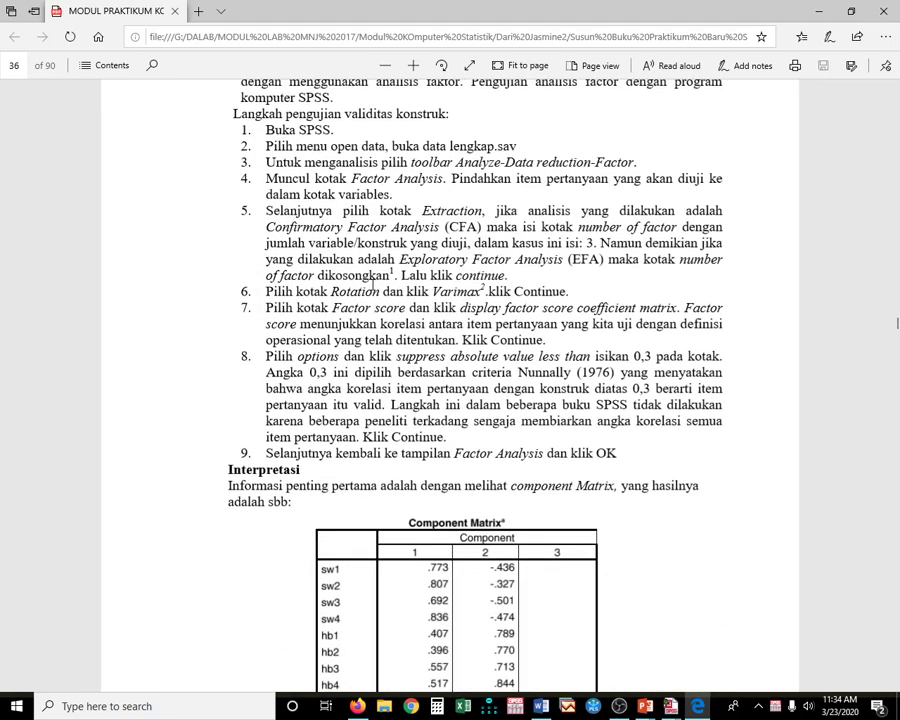
{"action": "scroll", "coordinate": [372, 284], "scroll_direction": "up", "scroll_amount": 1}
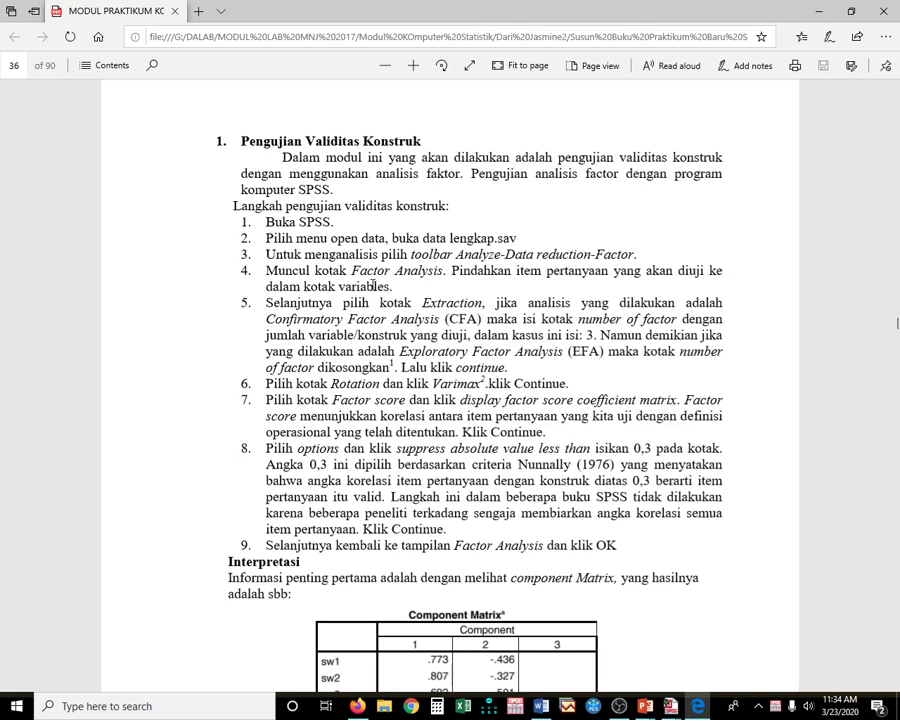
{"action": "scroll", "coordinate": [372, 285], "scroll_direction": "up", "scroll_amount": 4}
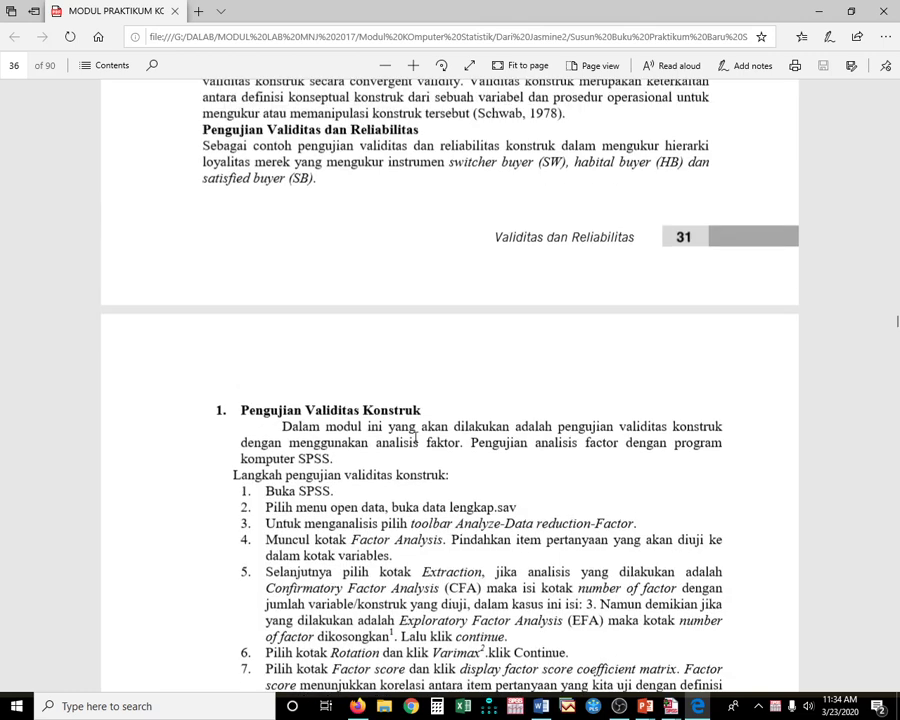
{"action": "scroll", "coordinate": [414, 437], "scroll_direction": "down", "scroll_amount": 4}
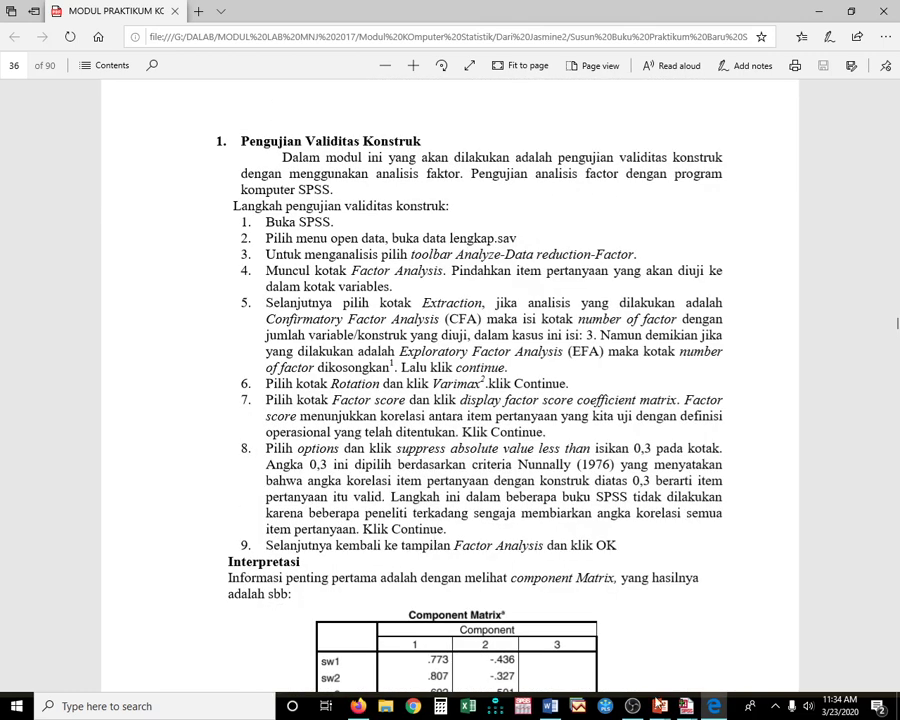
Step: Switch back to the SPSS output and delete the syntax log above the hb1 to hb4 reliability results
{"action": "mouse_move", "coordinate": [687, 710]}
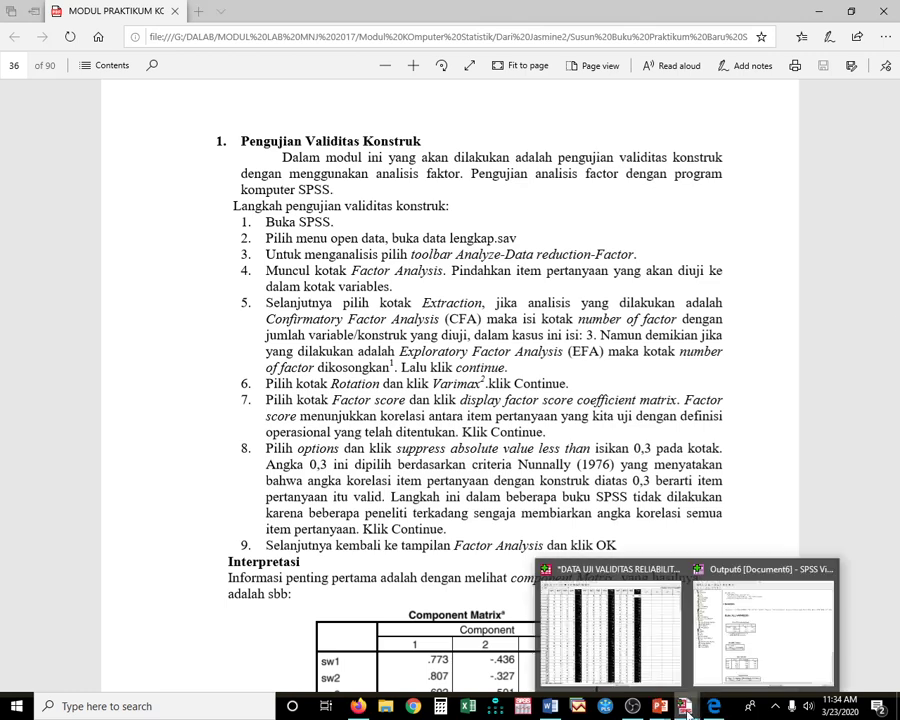
{"action": "left_click", "coordinate": [687, 710]}
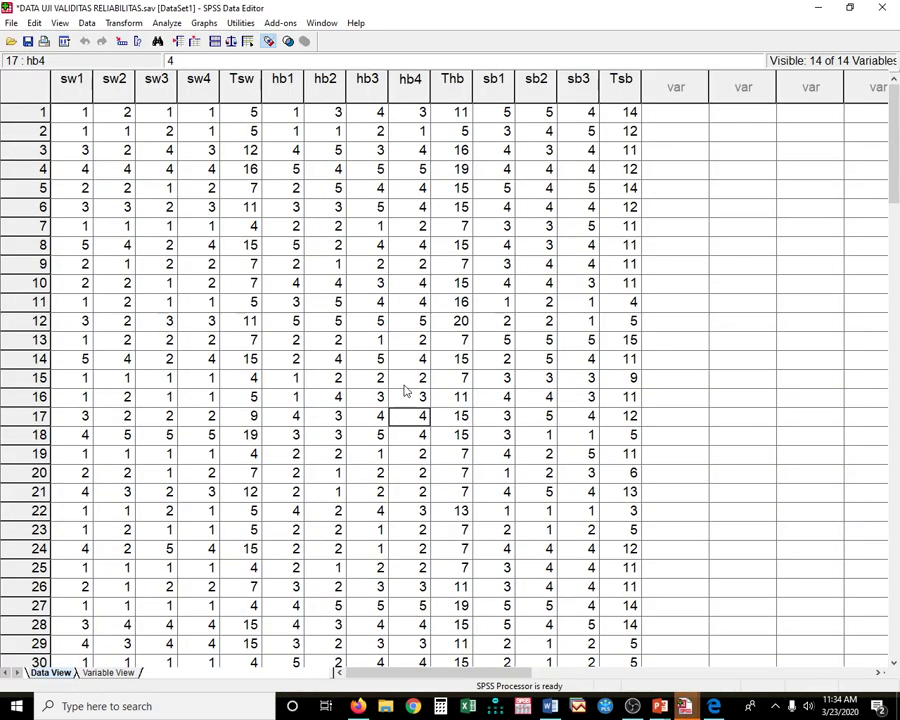
{"action": "mouse_move", "coordinate": [687, 708]}
{"action": "left_click", "coordinate": [724, 637]}
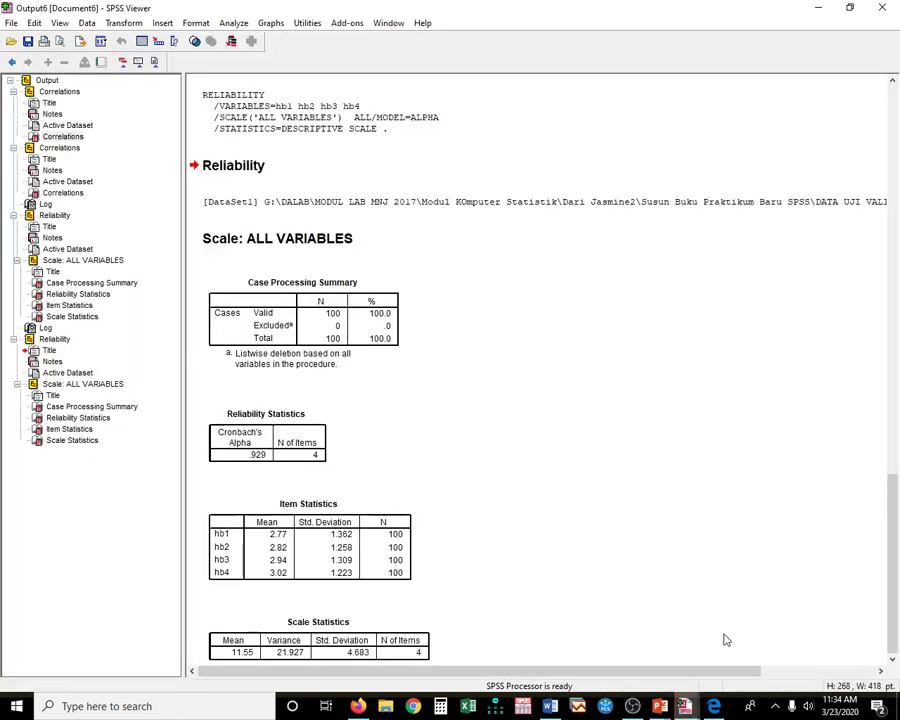
{"action": "left_click", "coordinate": [281, 131]}
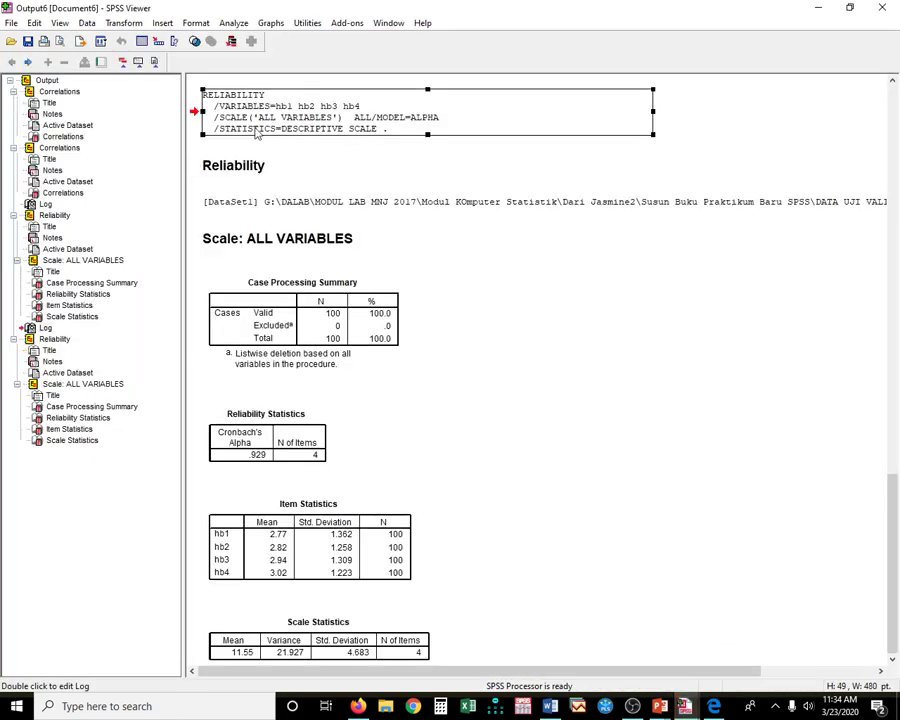
{"action": "key", "text": "Delete"}
Step: Select all of the output and copy it as objects, then clear the selection
{"action": "left_click", "coordinate": [34, 22]}
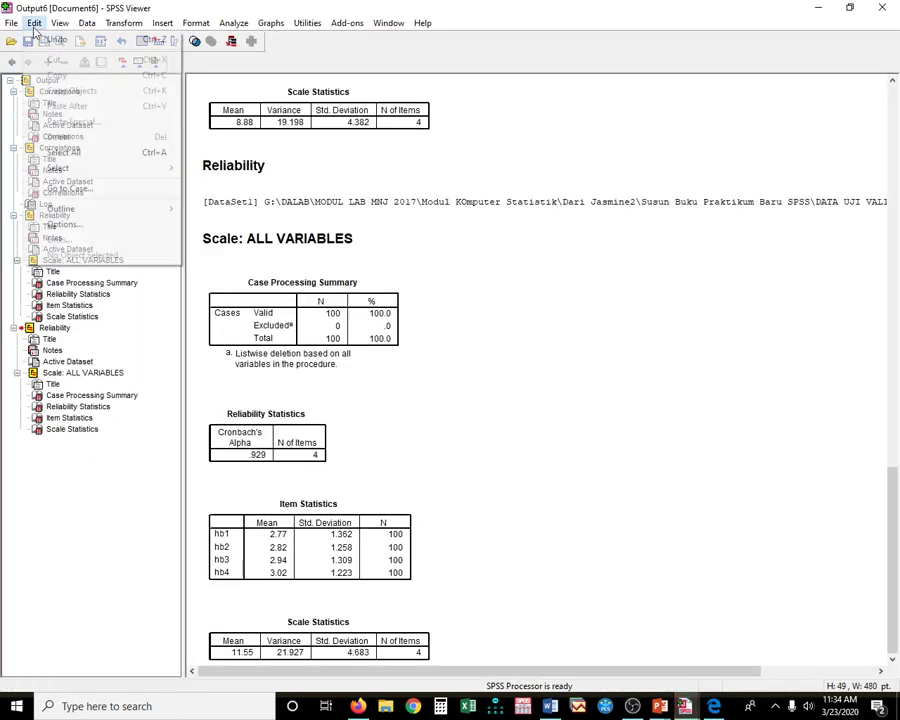
{"action": "left_click", "coordinate": [75, 152]}
{"action": "left_click", "coordinate": [34, 22]}
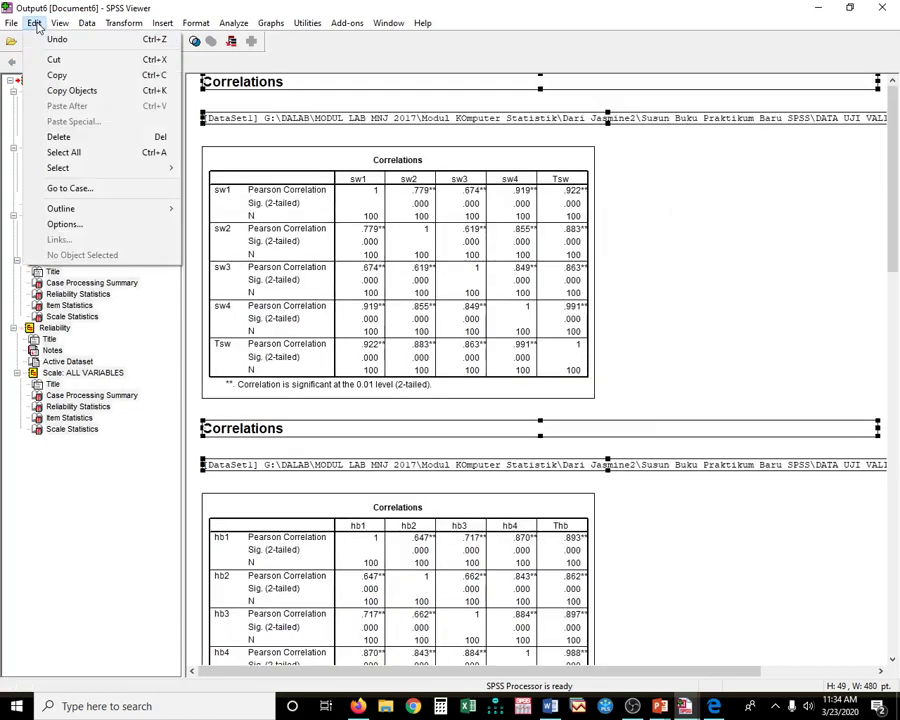
{"action": "left_click", "coordinate": [86, 91]}
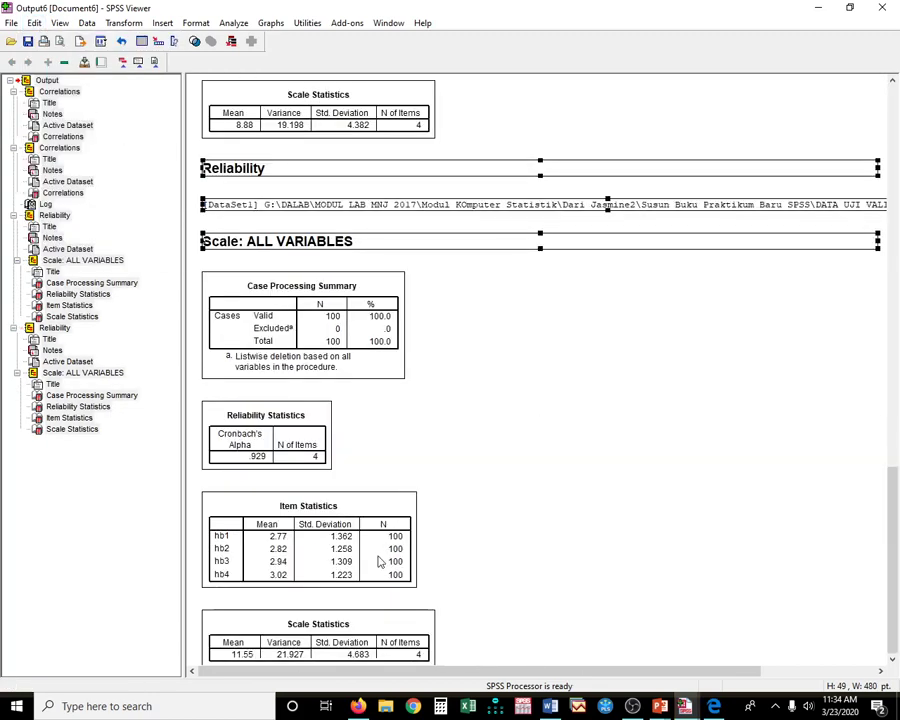
{"action": "mouse_move", "coordinate": [557, 712]}
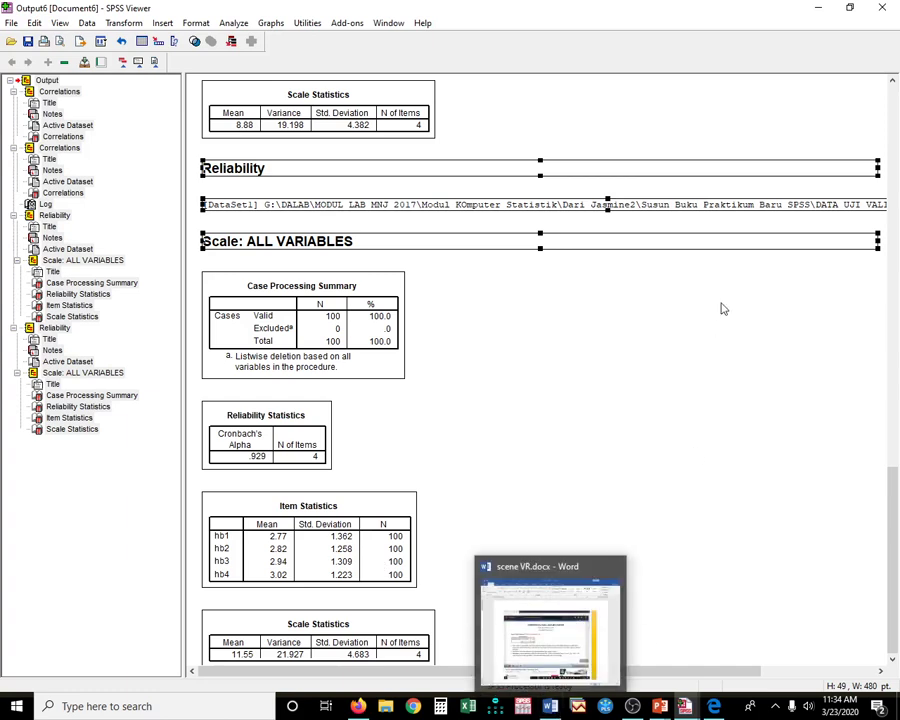
{"action": "left_click", "coordinate": [685, 347]}
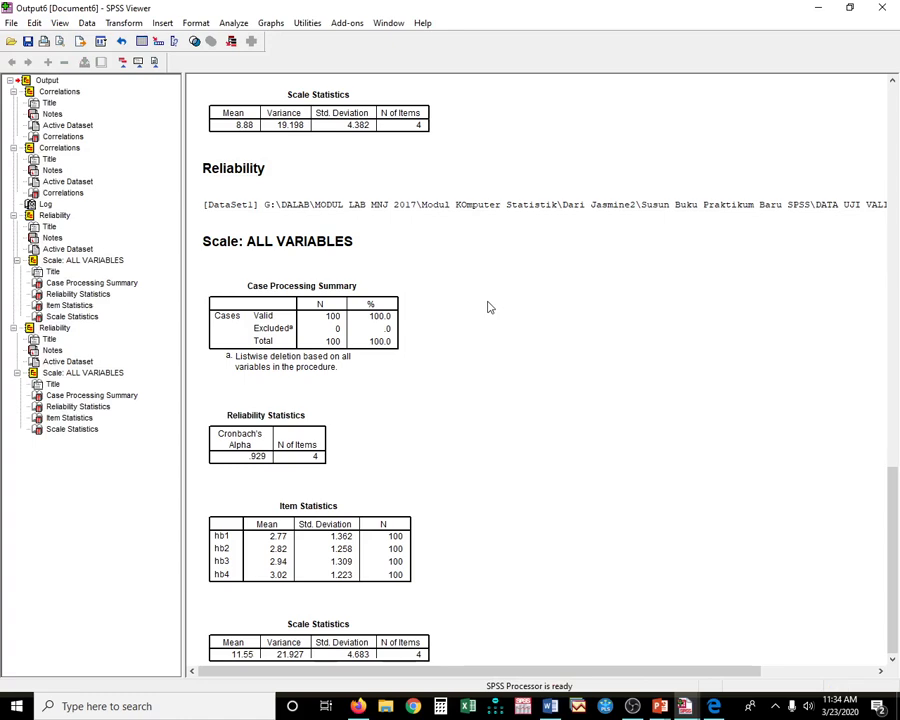
Step: Look back over the correlation tables and close the output document without saving it
{"action": "scroll", "coordinate": [496, 314], "scroll_direction": "up", "scroll_amount": 5}
{"action": "scroll", "coordinate": [501, 320], "scroll_direction": "up", "scroll_amount": 5}
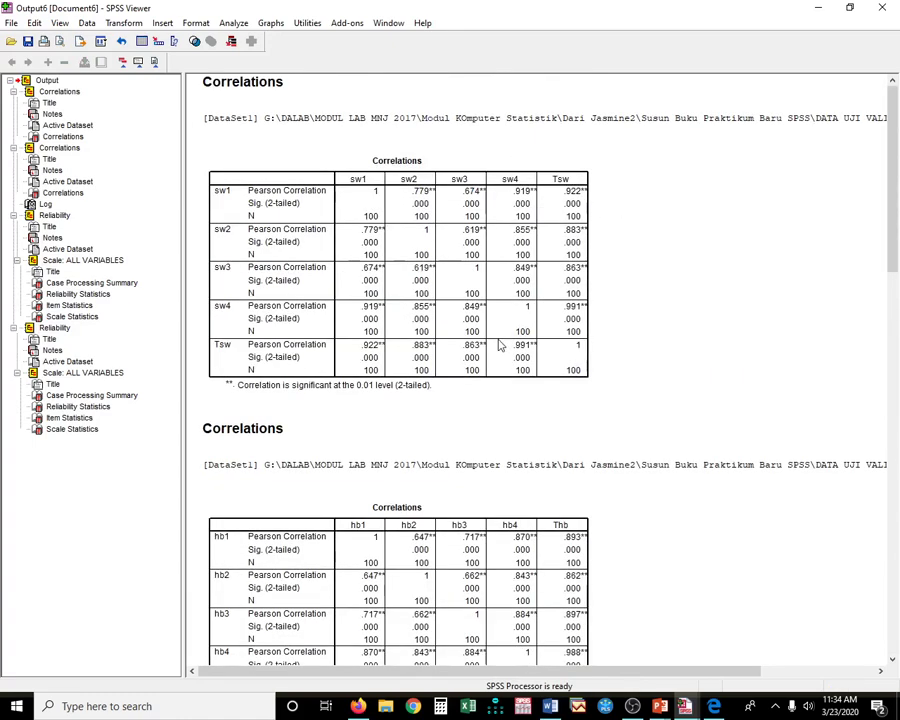
{"action": "left_click", "coordinate": [882, 7]}
{"action": "left_click", "coordinate": [491, 379]}
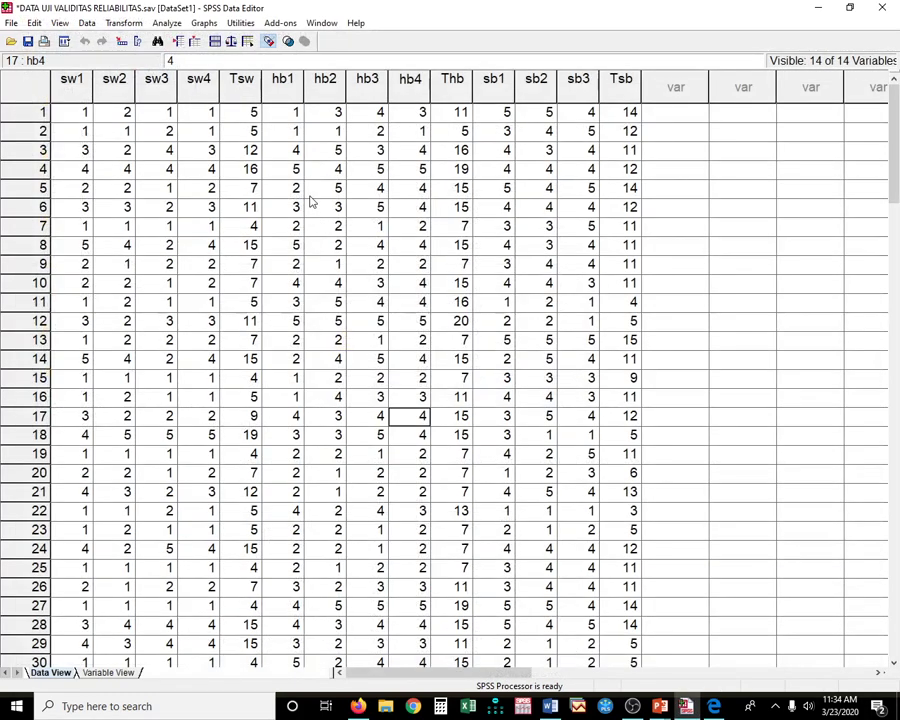
Step: Open the Factor Analysis setup from Data Reduction and reset it to clear the previous variables
{"action": "left_click", "coordinate": [291, 116]}
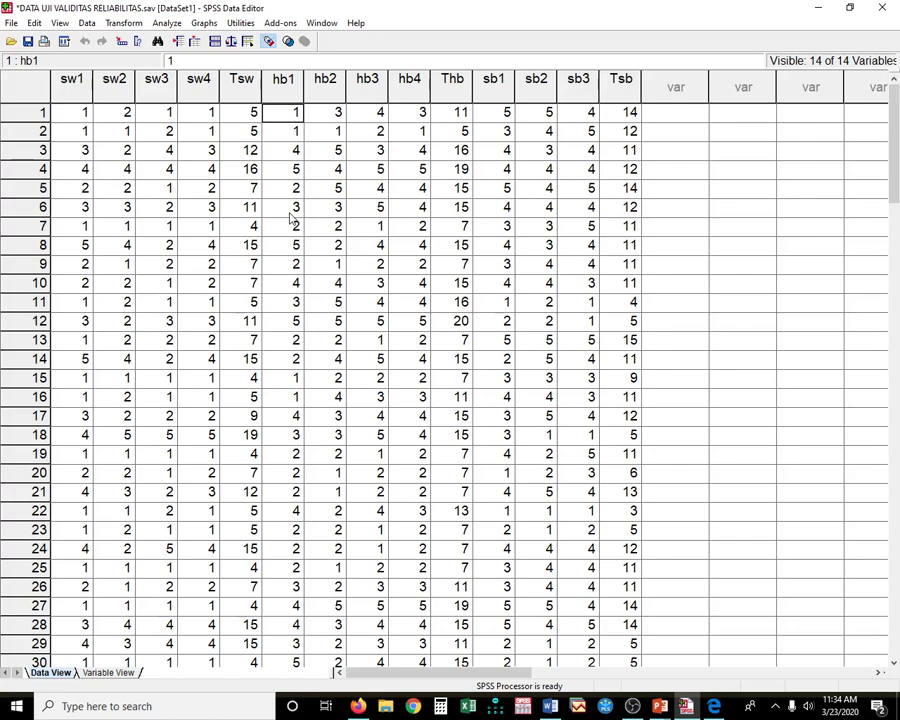
{"action": "left_click", "coordinate": [166, 28]}
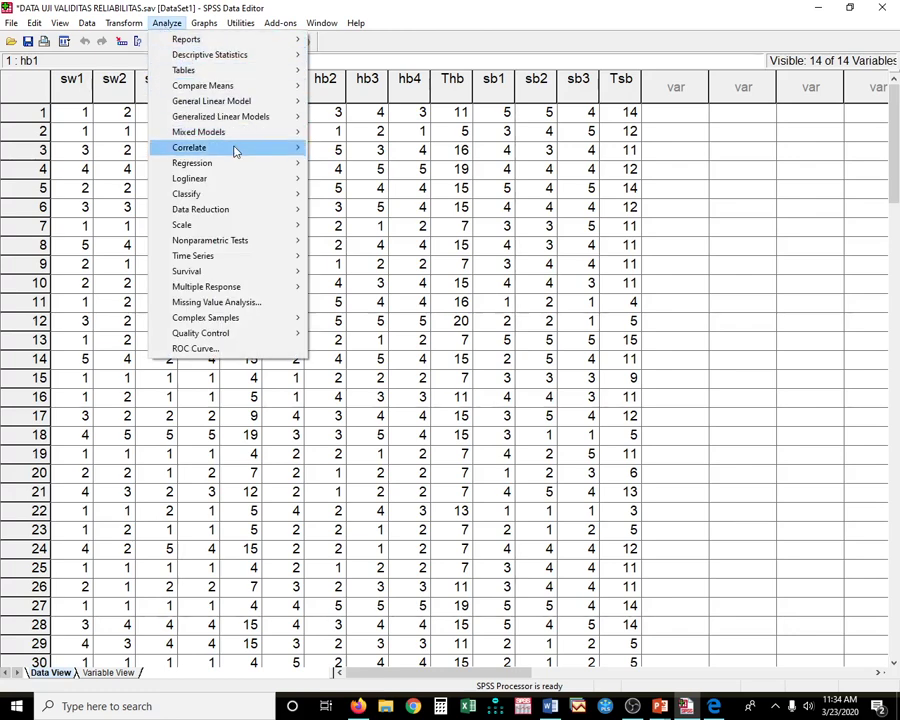
{"action": "mouse_move", "coordinate": [238, 214]}
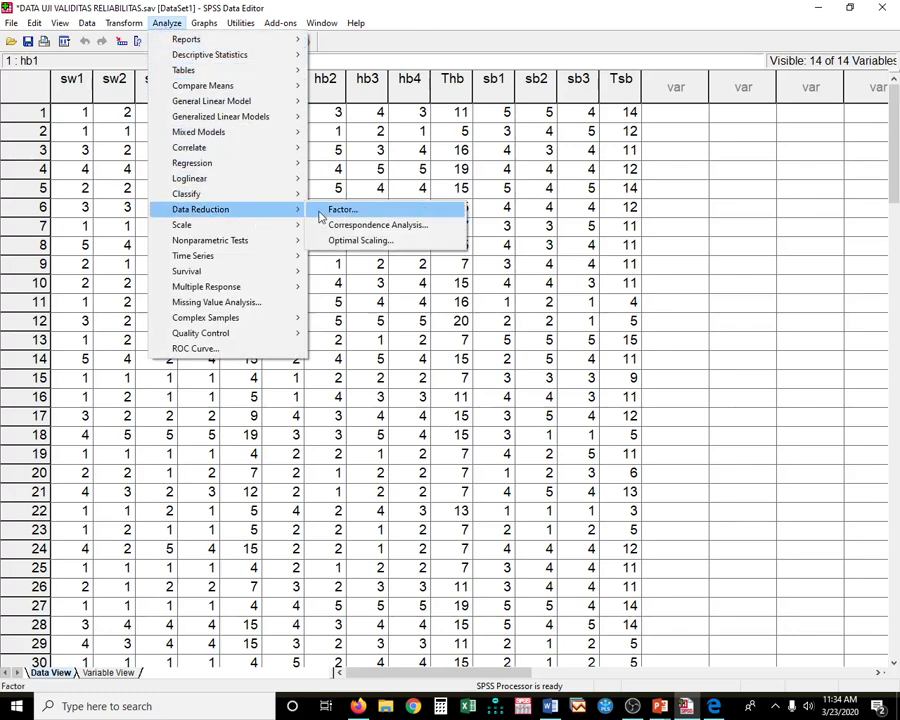
{"action": "left_click", "coordinate": [329, 215]}
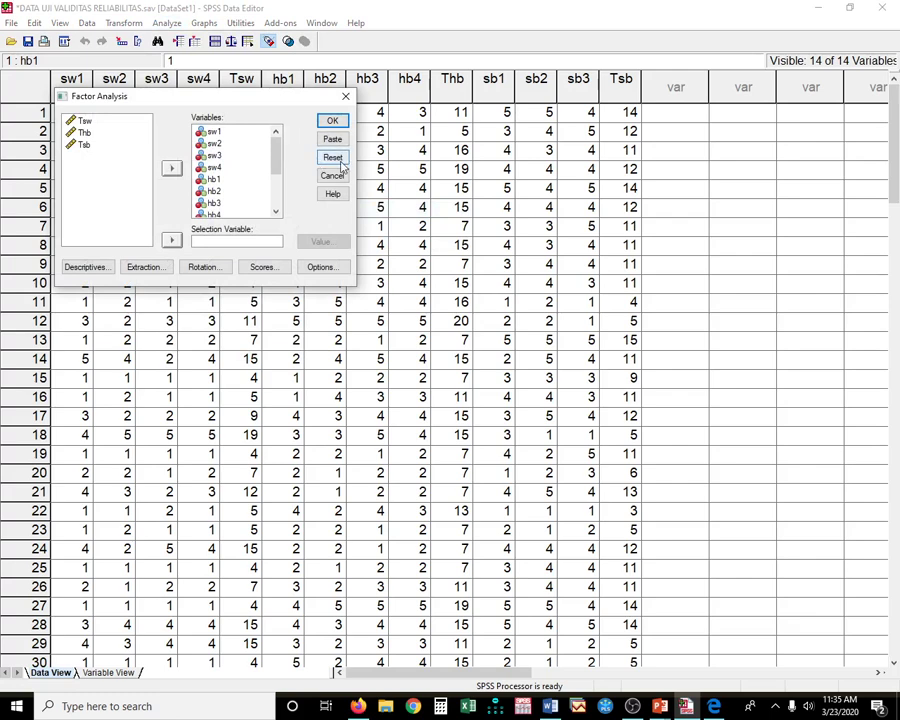
{"action": "left_click", "coordinate": [341, 167]}
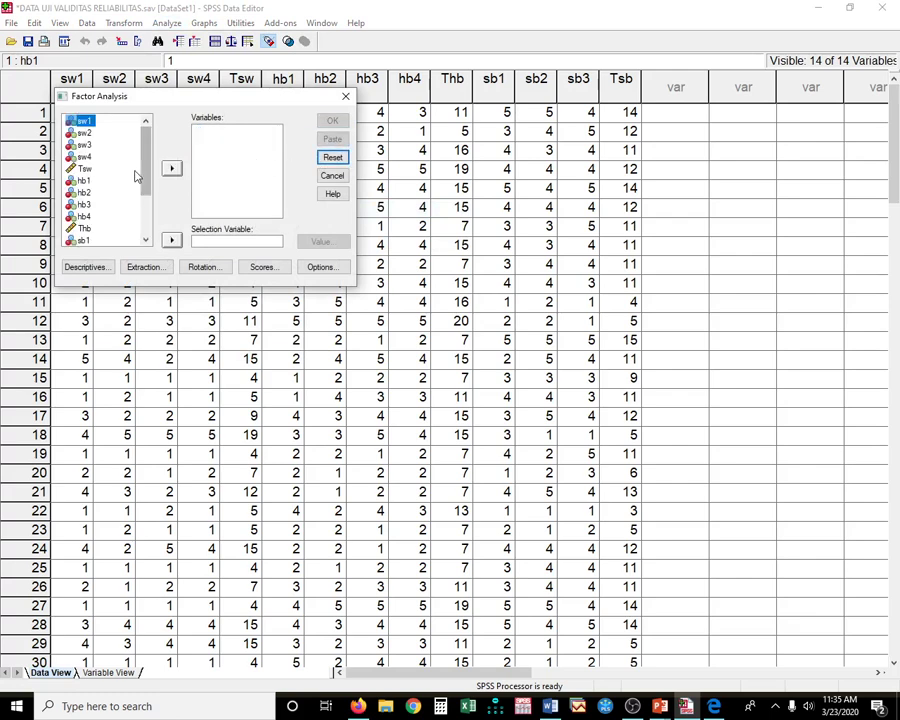
{"action": "left_click", "coordinate": [118, 183]}
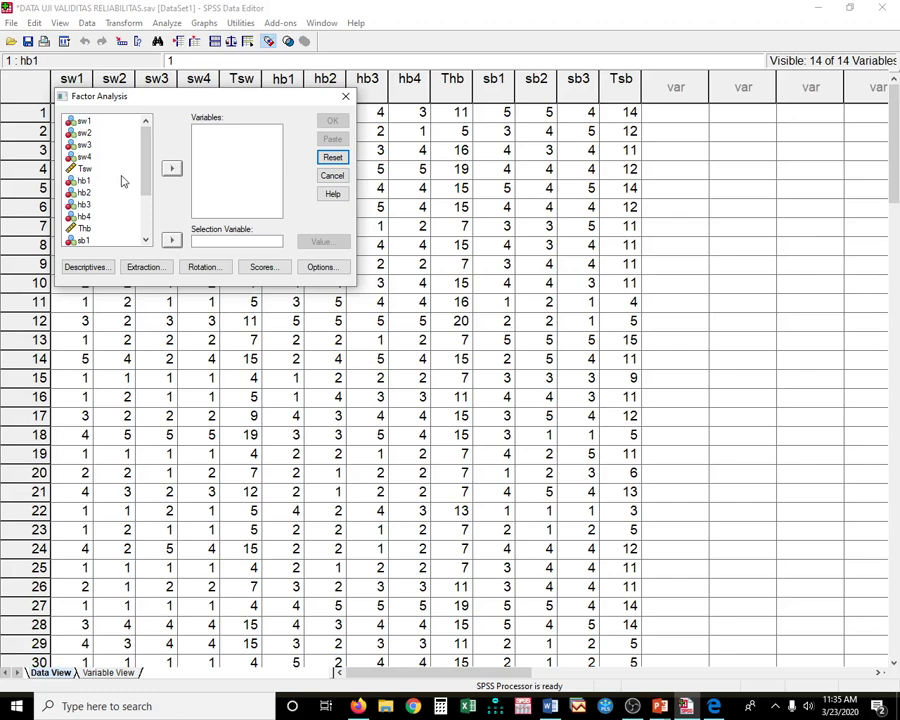
Step: Add sw1, sw2, sw3 and sw4 to the factor analysis variables
{"action": "left_click", "coordinate": [80, 121]}
{"action": "key", "text": "shift+Down"}
{"action": "key", "text": "shift+Down"}
{"action": "key", "text": "shift+Down"}
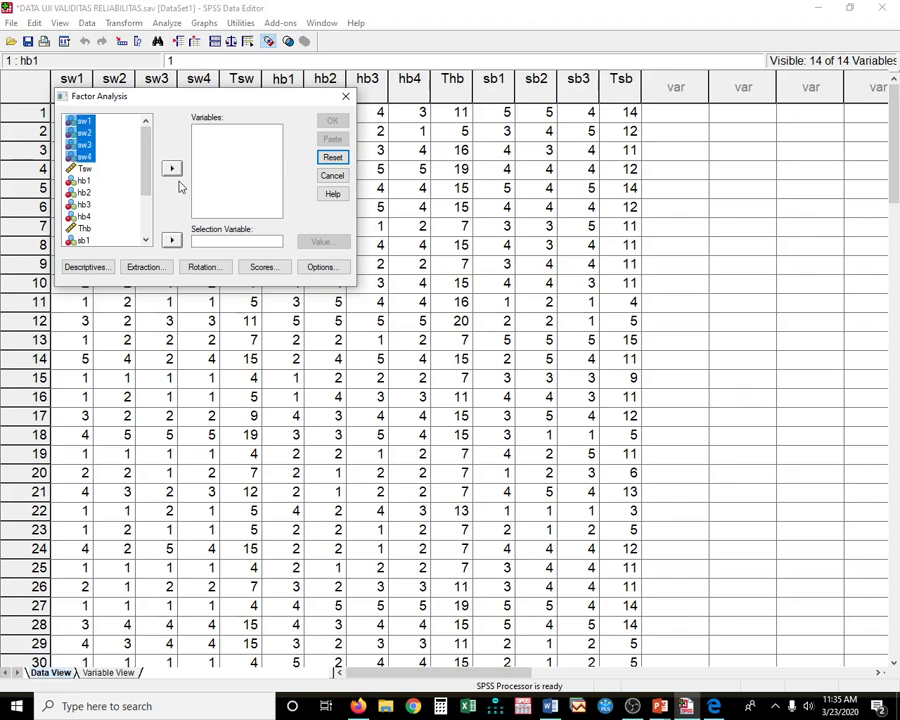
{"action": "left_click", "coordinate": [175, 169]}
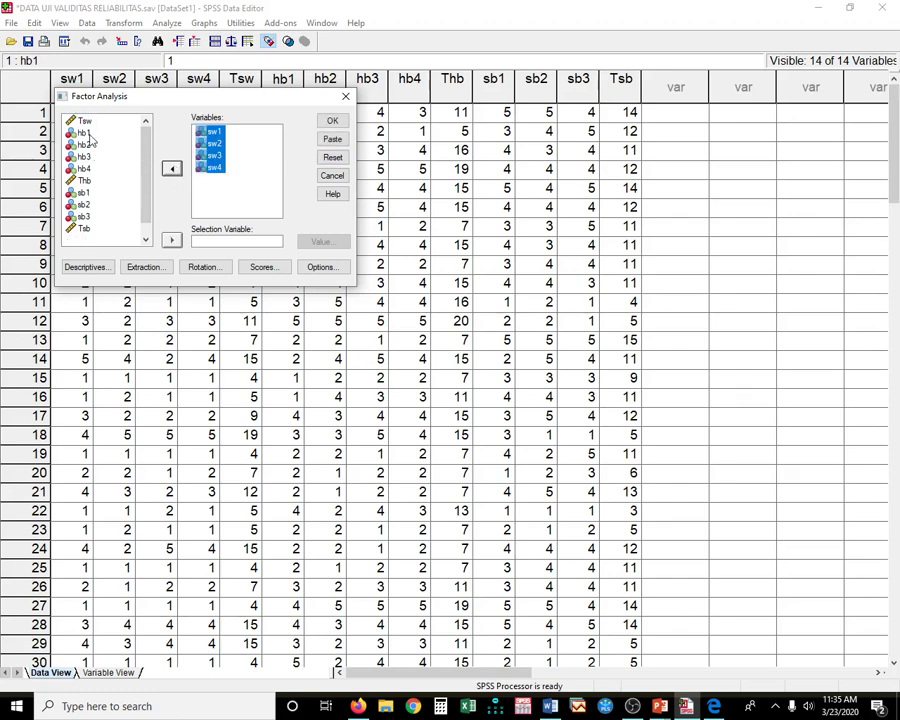
Step: Add hb1, hb2, hb3 and hb4 to the factor analysis variables
{"action": "left_click", "coordinate": [93, 135]}
{"action": "key", "text": "shift+Down"}
{"action": "key", "text": "shift+Down"}
{"action": "key", "text": "shift+Down"}
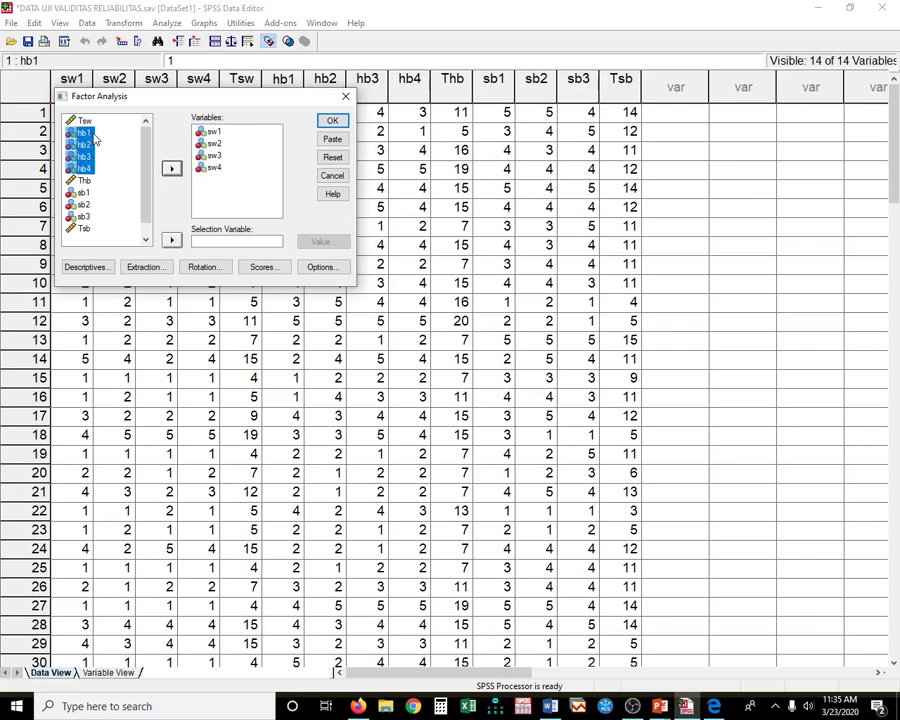
{"action": "left_click", "coordinate": [172, 168]}
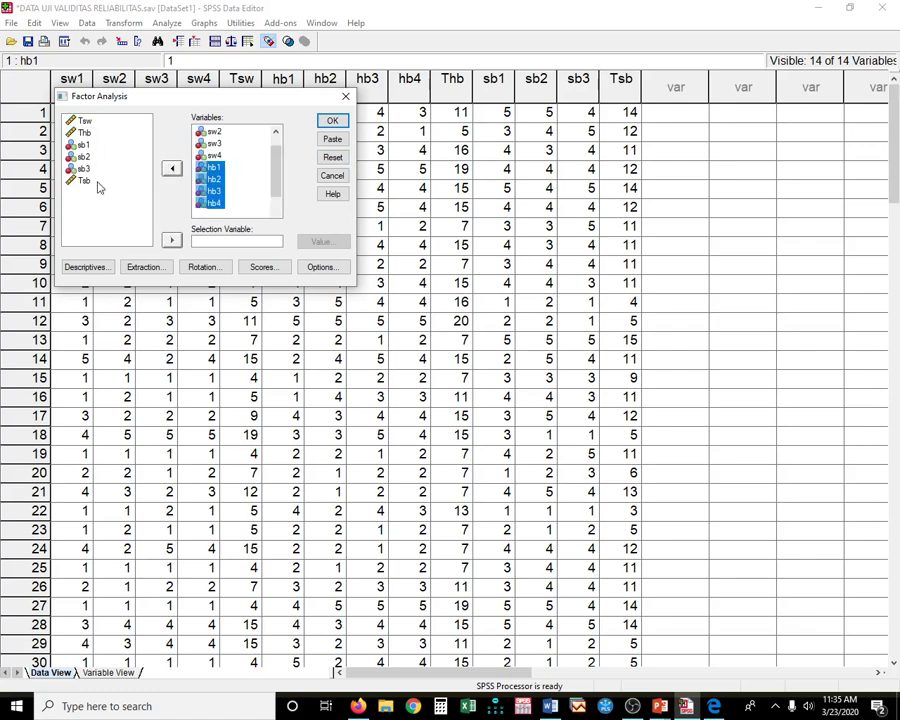
{"action": "left_click", "coordinate": [84, 145]}
{"action": "key", "text": "shift+Down"}
{"action": "key", "text": "shift+Down"}
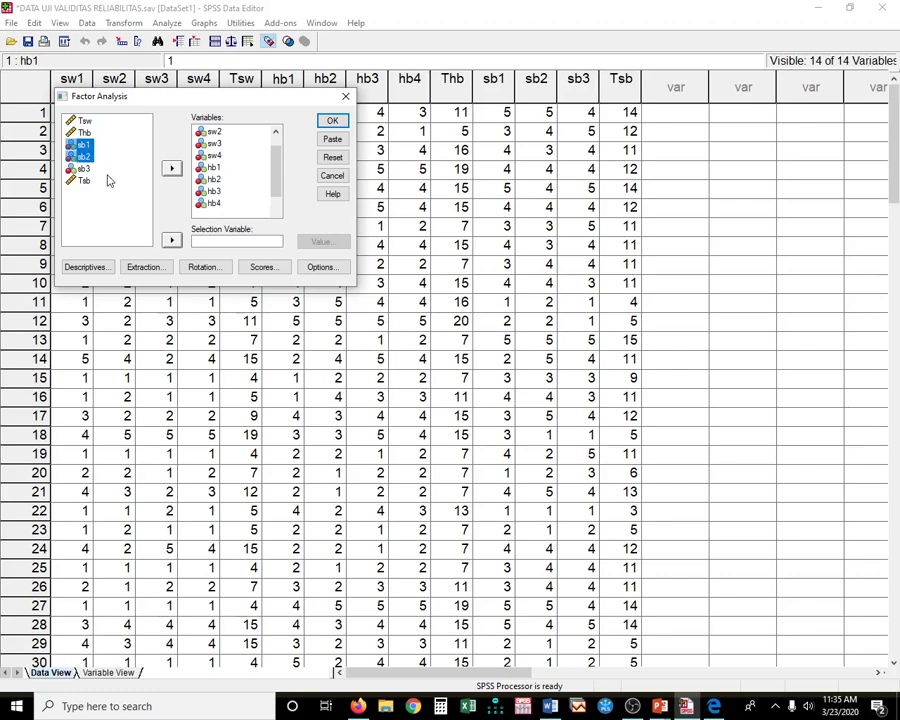
{"action": "left_click", "coordinate": [172, 168]}
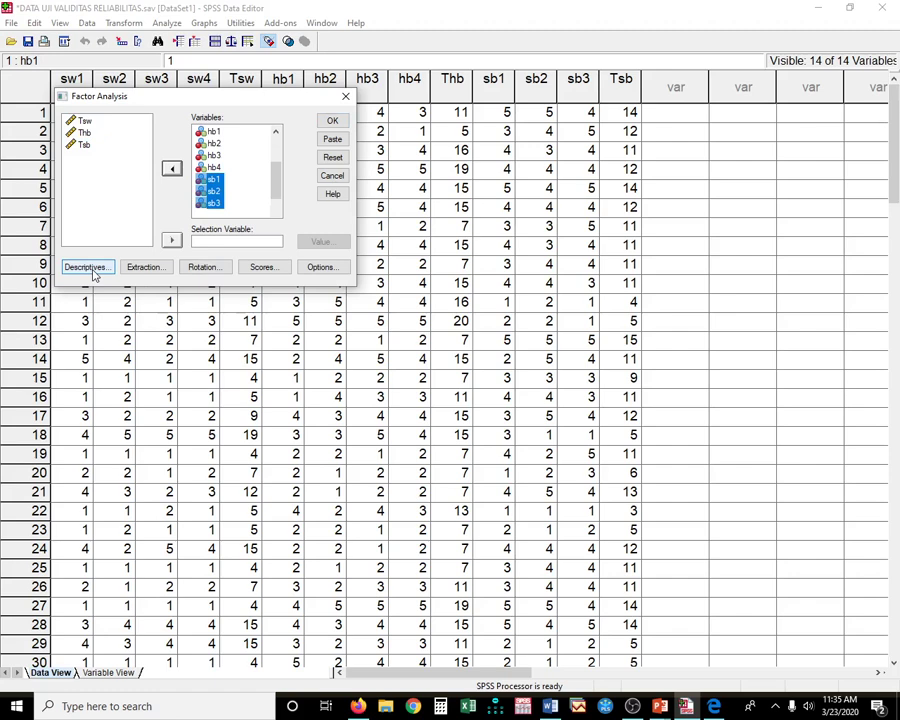
{"action": "left_click", "coordinate": [332, 157]}
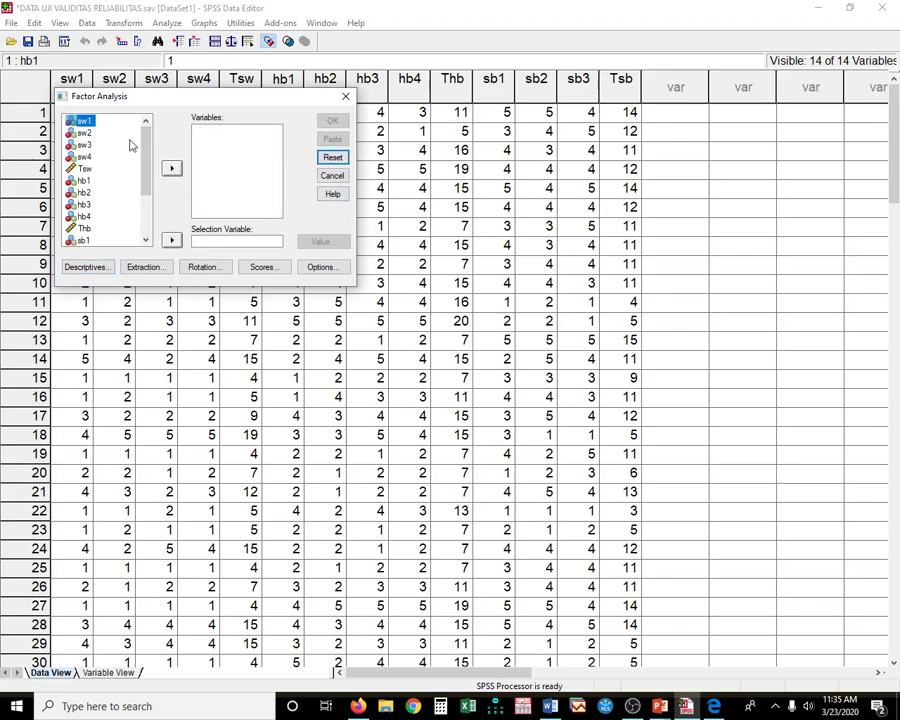
Step: Add sw1, sw2, sw3 and sw4 to the factor analysis variables
{"action": "key", "text": "shift+Down"}
{"action": "key", "text": "shift+Down"}
{"action": "key", "text": "shift+Down"}
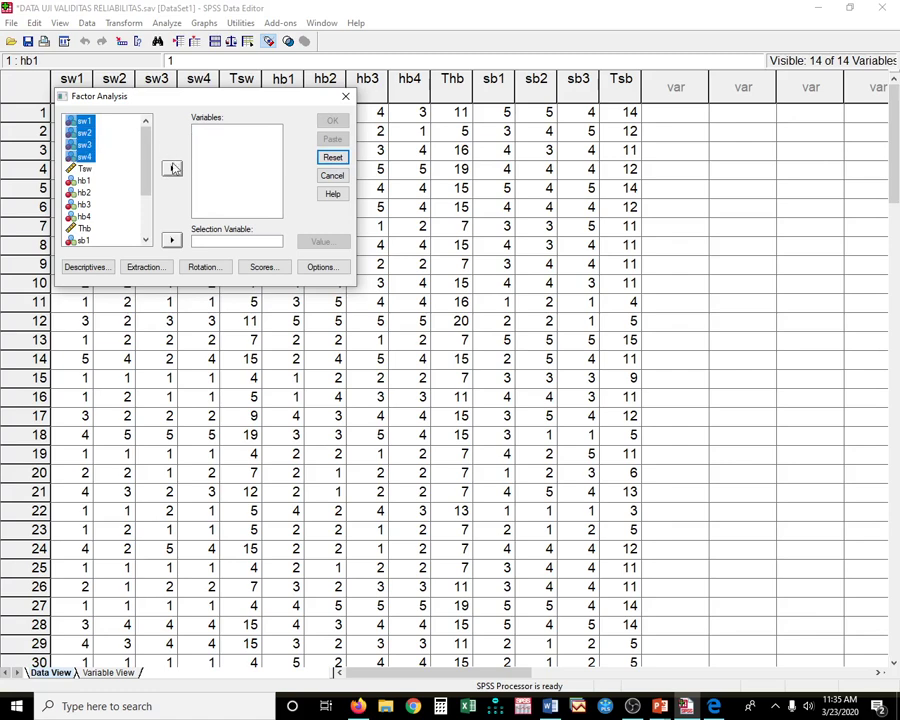
{"action": "left_click", "coordinate": [172, 168]}
Step: Add hb1, hb2, hb3 and hb4 to the factor analysis variables
{"action": "left_click", "coordinate": [85, 135]}
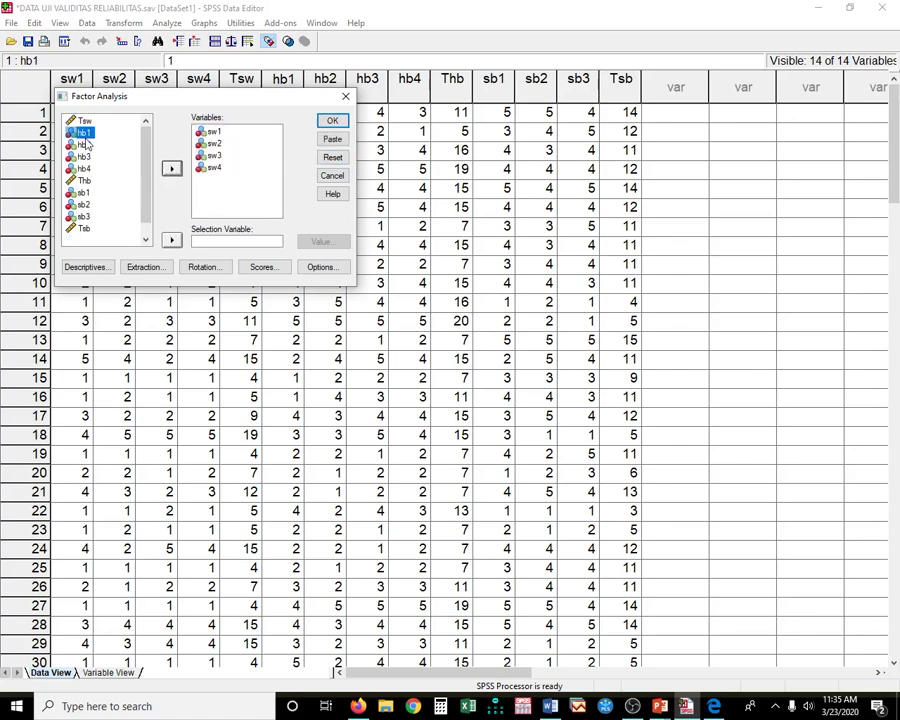
{"action": "key", "text": "shift+Down"}
{"action": "key", "text": "shift+Down"}
{"action": "key", "text": "shift+Down"}
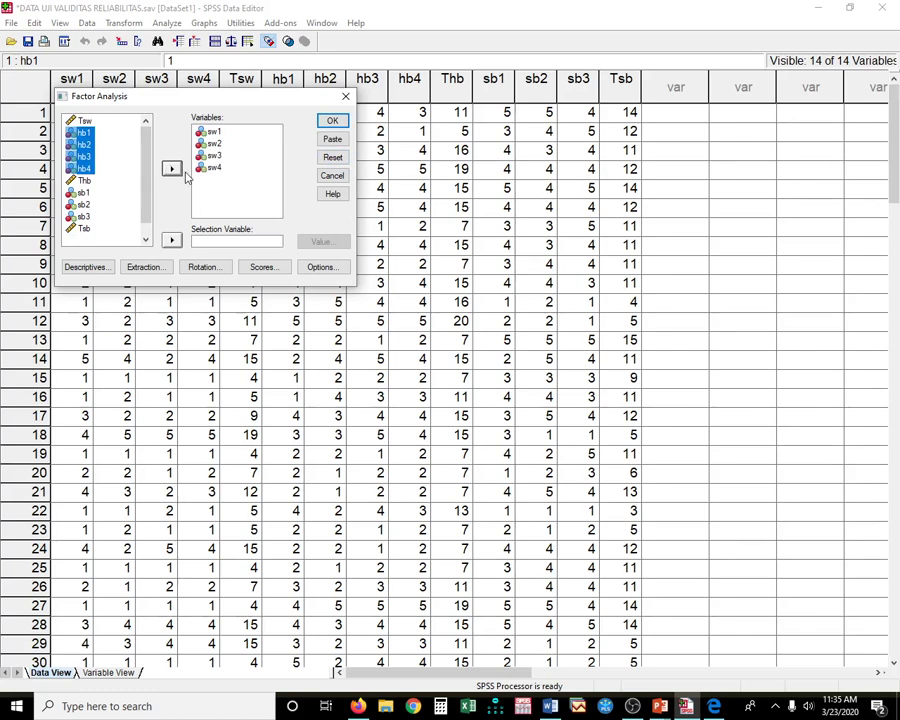
{"action": "left_click", "coordinate": [172, 168]}
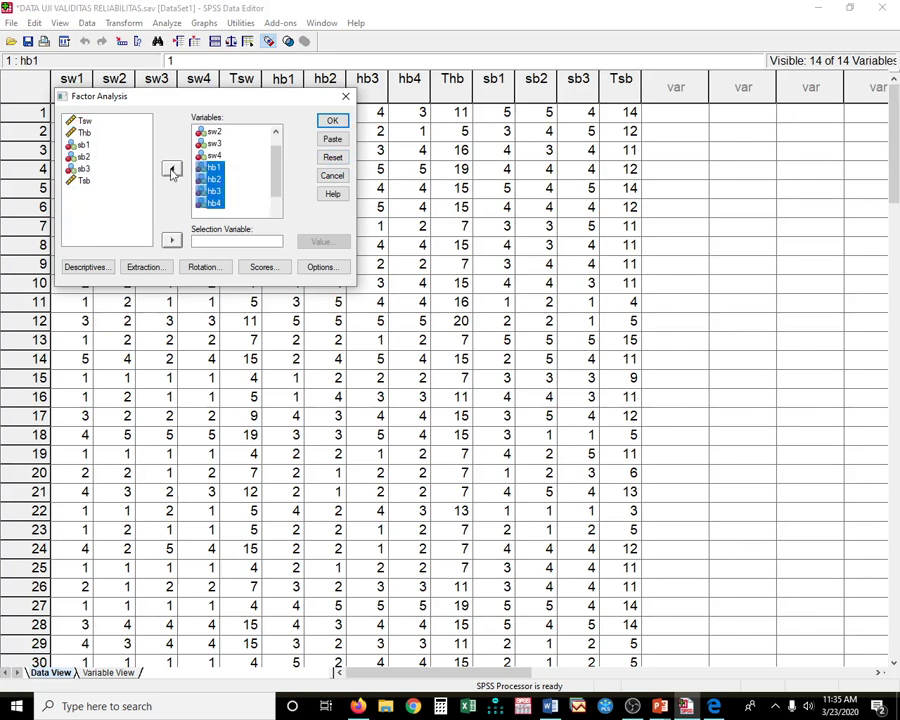
Step: Add sb1, sb2 and sb3 to the factor analysis variables
{"action": "left_click", "coordinate": [84, 145]}
{"action": "left_click", "coordinate": [88, 170], "text": "shift"}
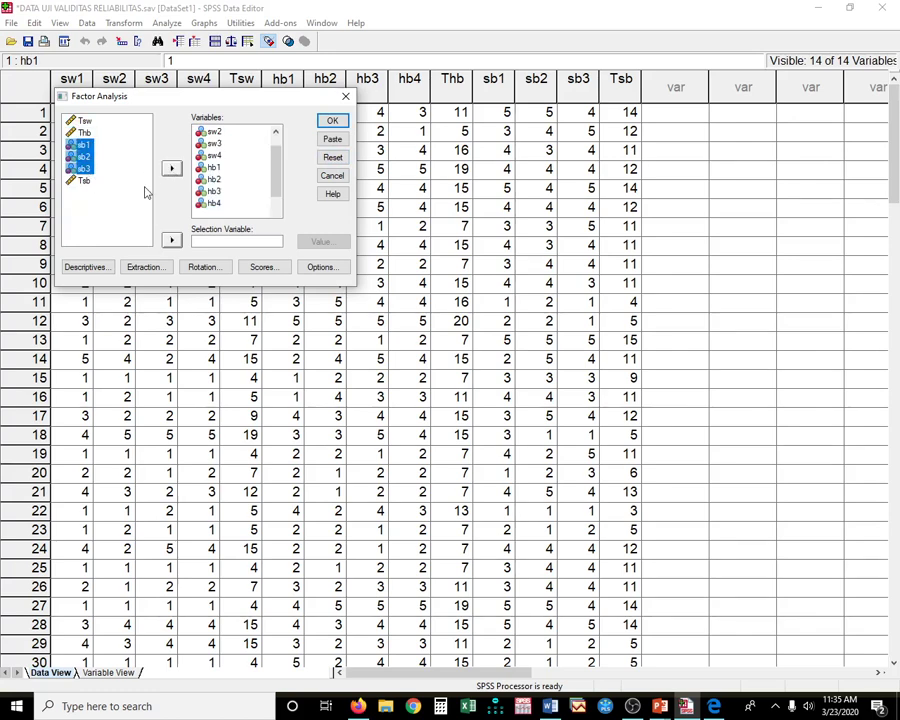
{"action": "left_click", "coordinate": [172, 168]}
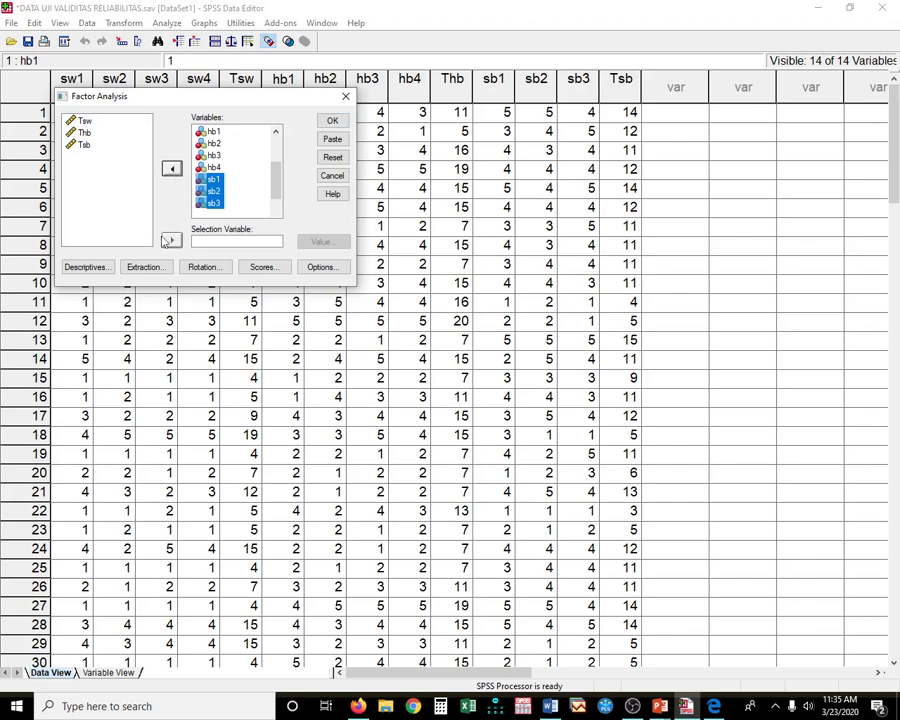
Step: Include the anti-image matrix and KMO and Bartlett's test of sphericity in the factor analysis descriptives
{"action": "left_click", "coordinate": [87, 267]}
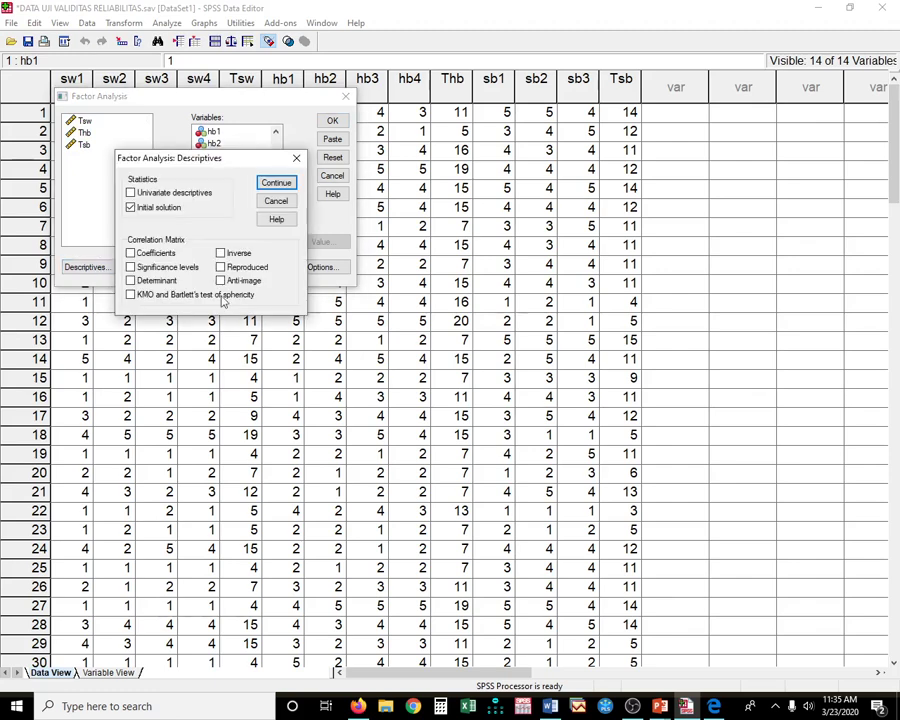
{"action": "left_click", "coordinate": [222, 280]}
{"action": "left_click", "coordinate": [131, 300]}
{"action": "left_click", "coordinate": [282, 187]}
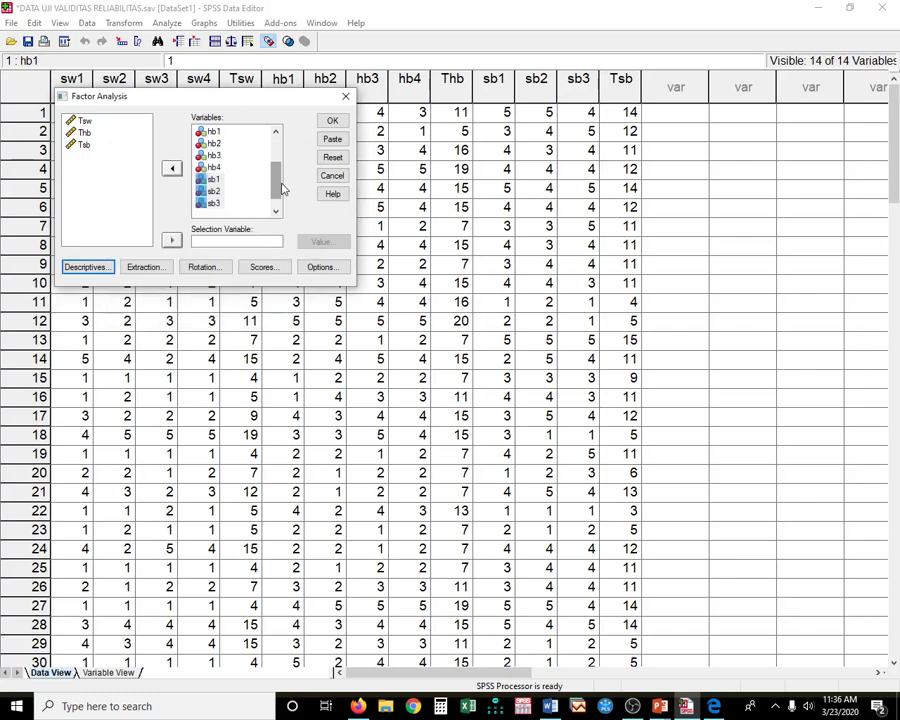
Step: Include a scree plot in the factor extraction output
{"action": "left_click", "coordinate": [150, 270]}
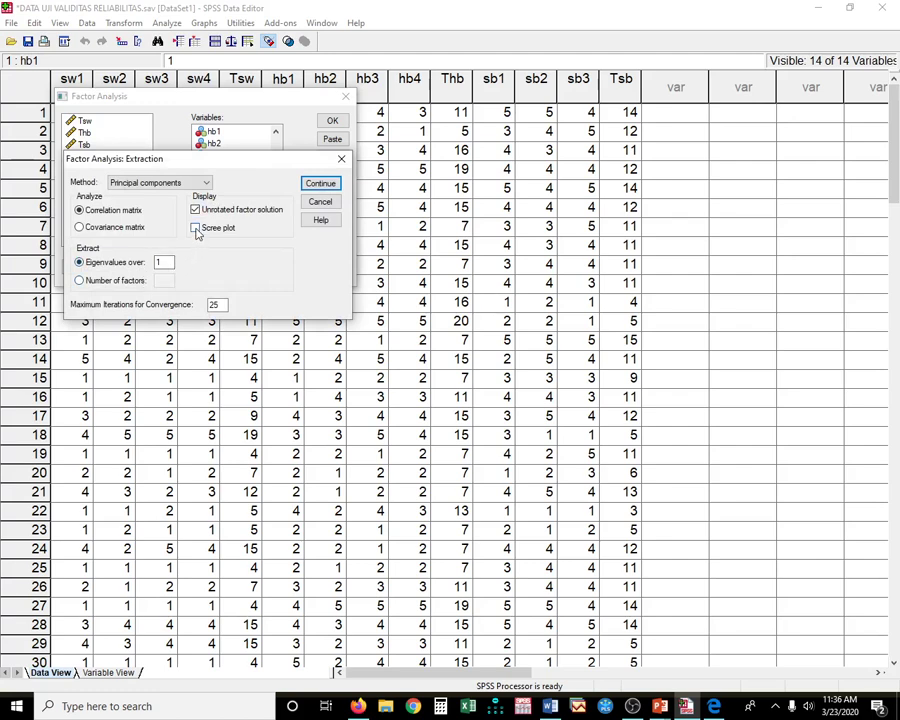
{"action": "left_click", "coordinate": [196, 228]}
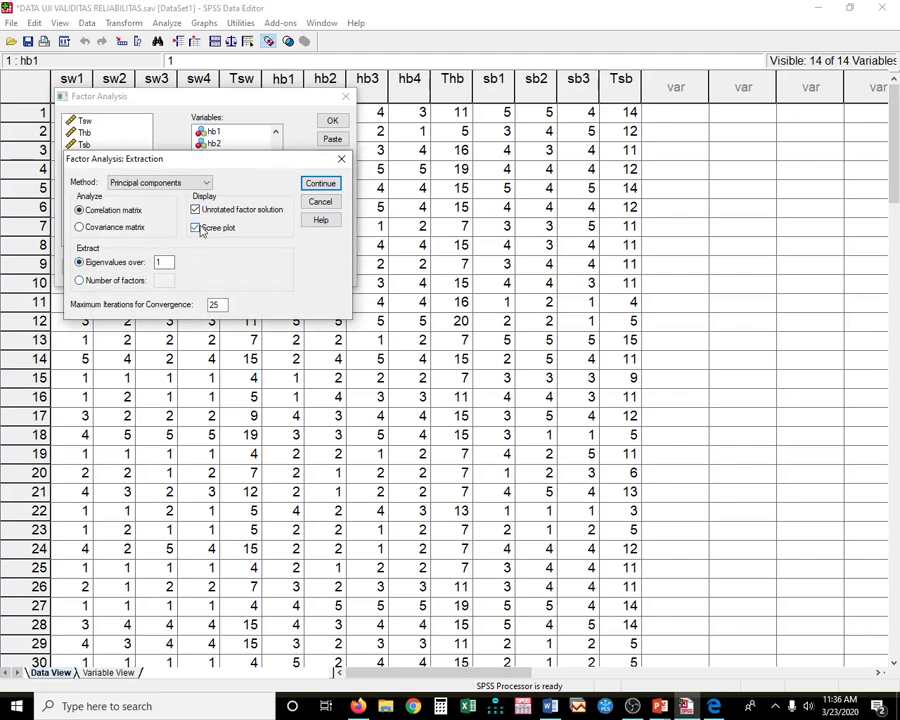
{"action": "left_click", "coordinate": [320, 185]}
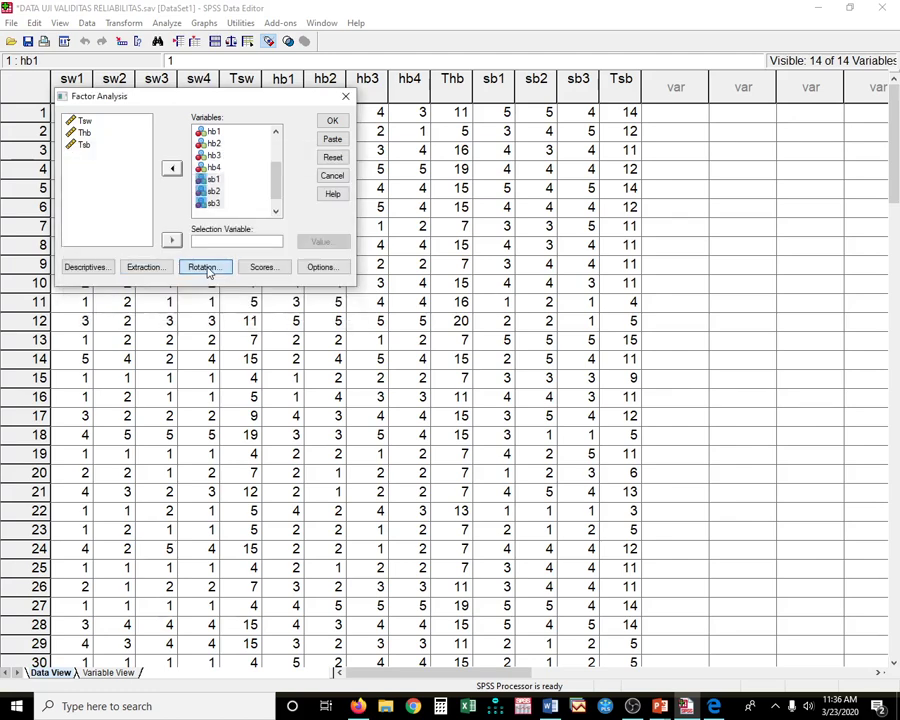
Step: Set the factor rotation method to Varimax
{"action": "left_click", "coordinate": [198, 265]}
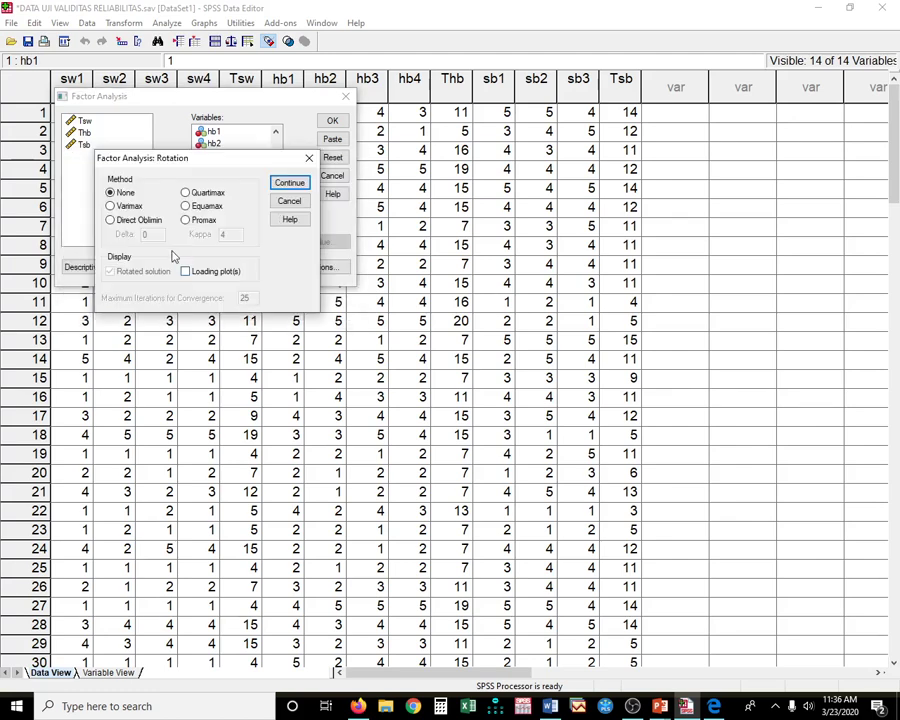
{"action": "left_click", "coordinate": [124, 207]}
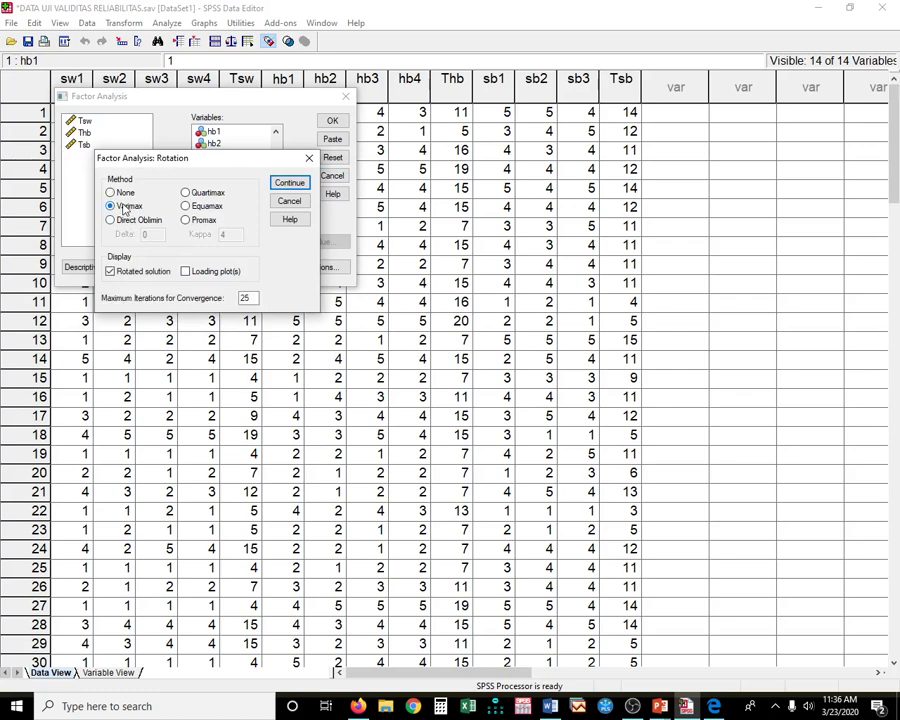
{"action": "left_click", "coordinate": [287, 185]}
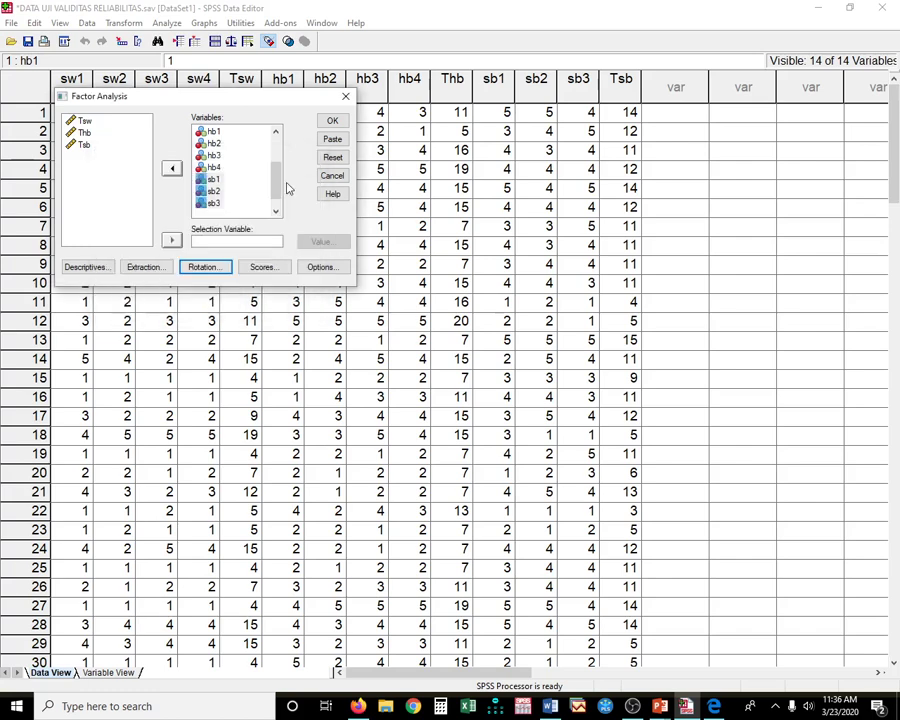
Step: Have the factor scores saved as variables using the Regression method
{"action": "left_click", "coordinate": [262, 268]}
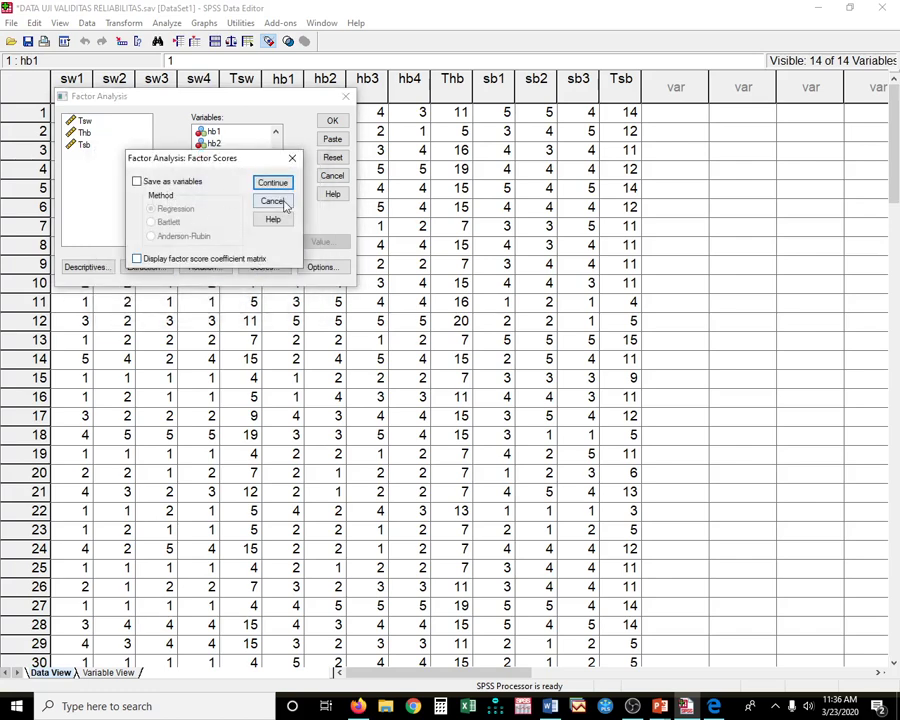
{"action": "left_click", "coordinate": [138, 182]}
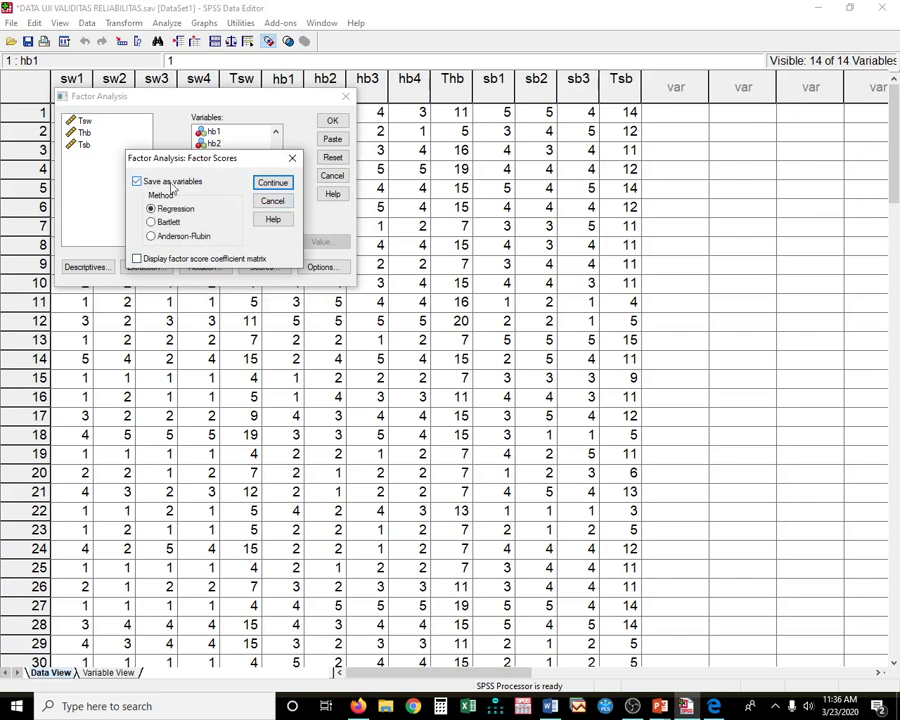
{"action": "left_click", "coordinate": [271, 185]}
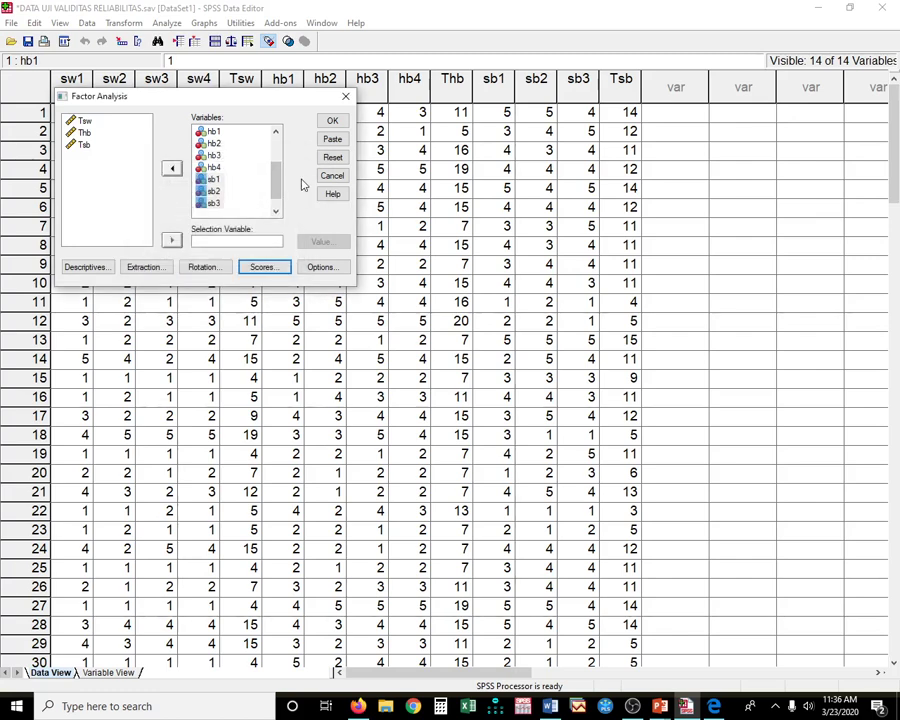
Step: Run the factor analysis and delete the command syntax log from the output
{"action": "left_click", "coordinate": [334, 122]}
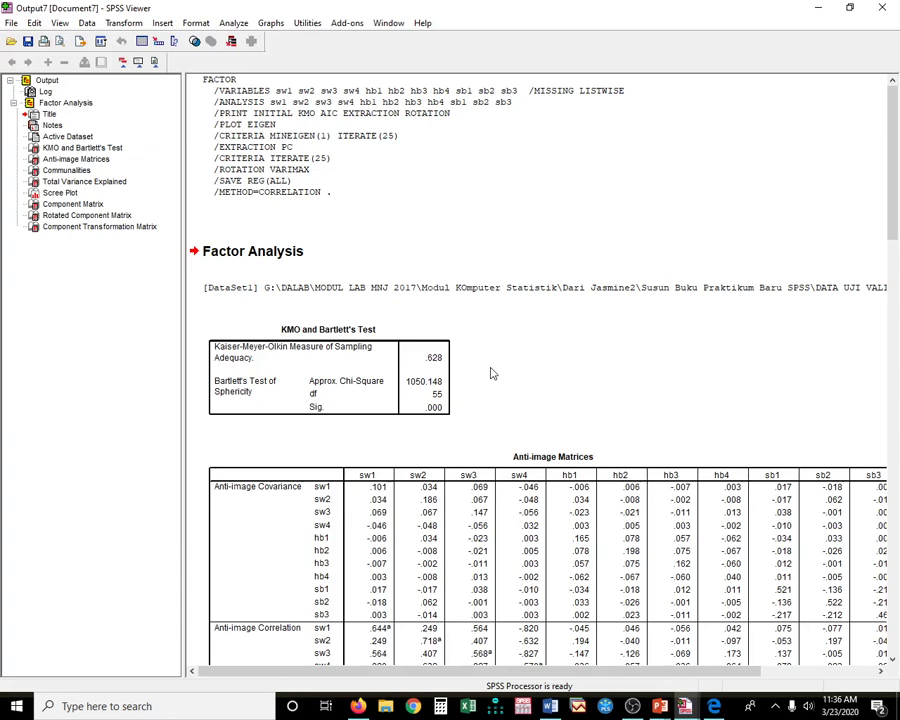
{"action": "left_click", "coordinate": [364, 180]}
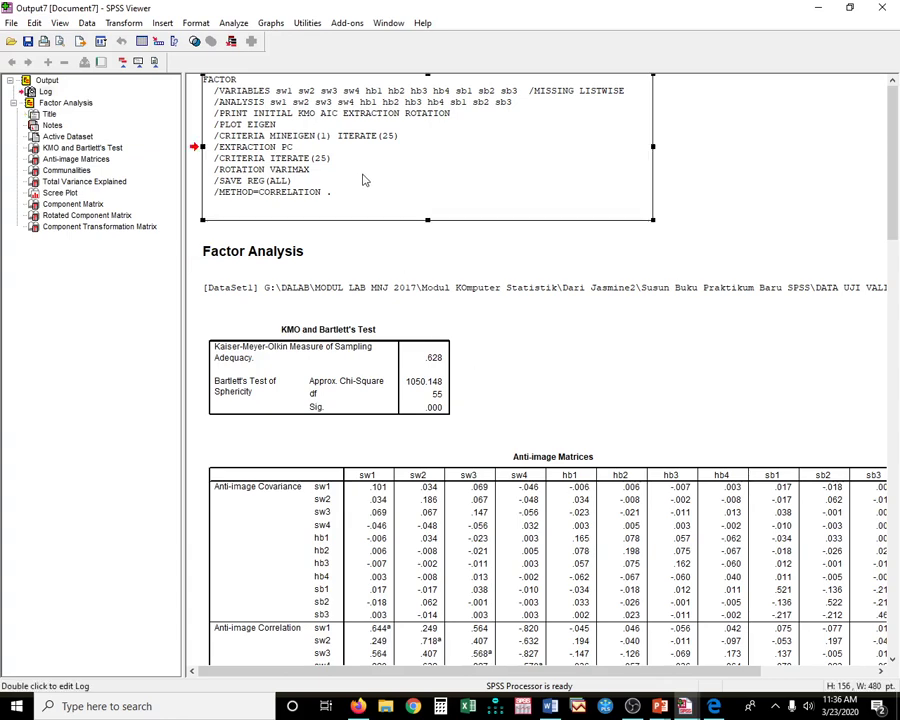
{"action": "key", "text": "Delete"}
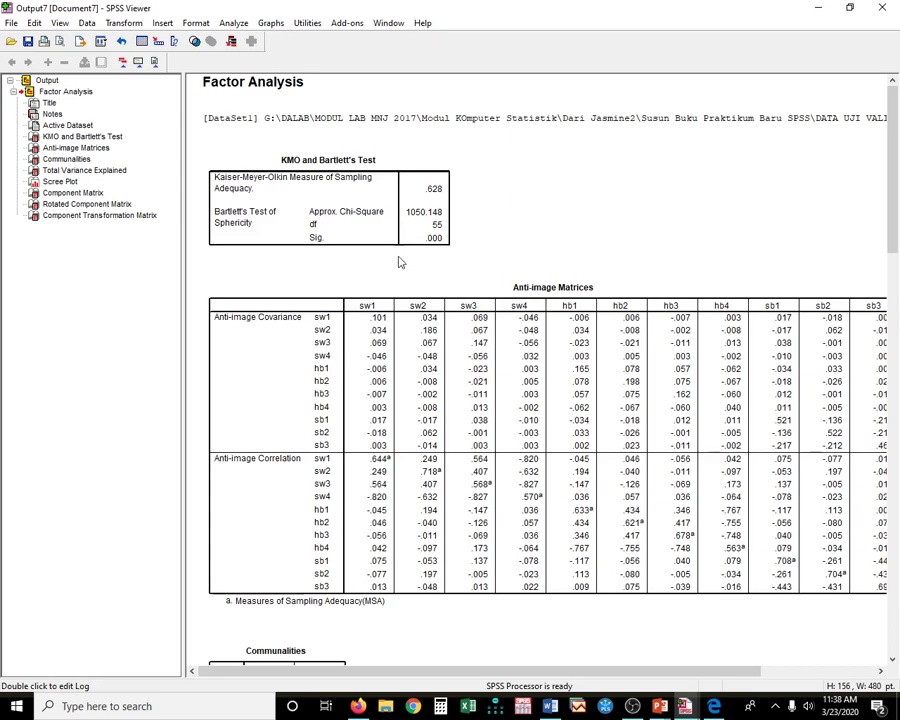
Step: Examine the KMO and Bartlett's test, the full width of the anti-image matrices, the communalities and the total variance explained
{"action": "left_click", "coordinate": [450, 355]}
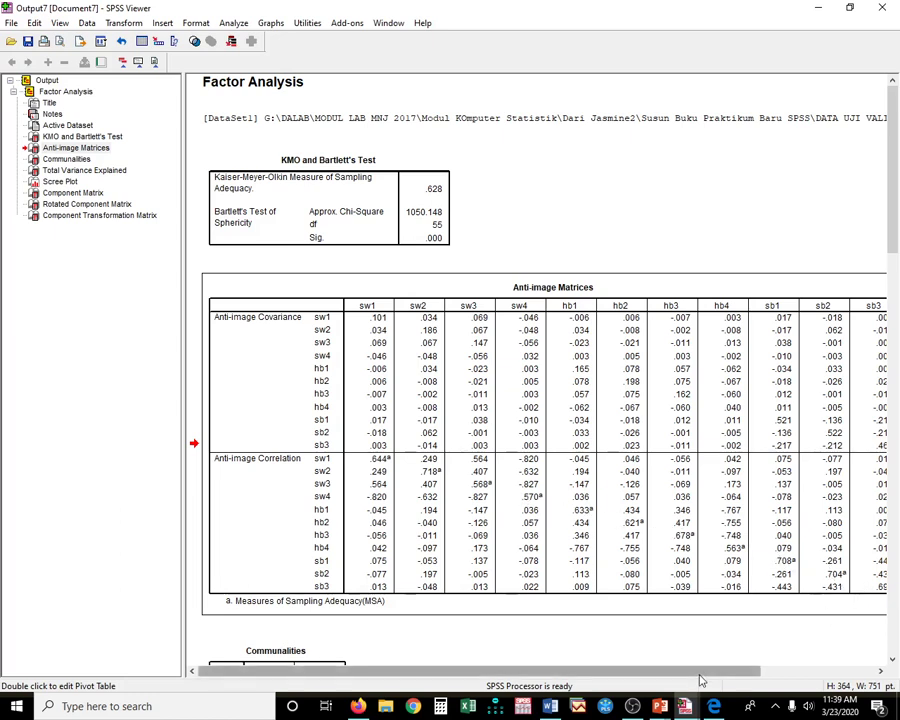
{"action": "left_click_drag", "start_coordinate": [712, 668], "coordinate": [755, 668]}
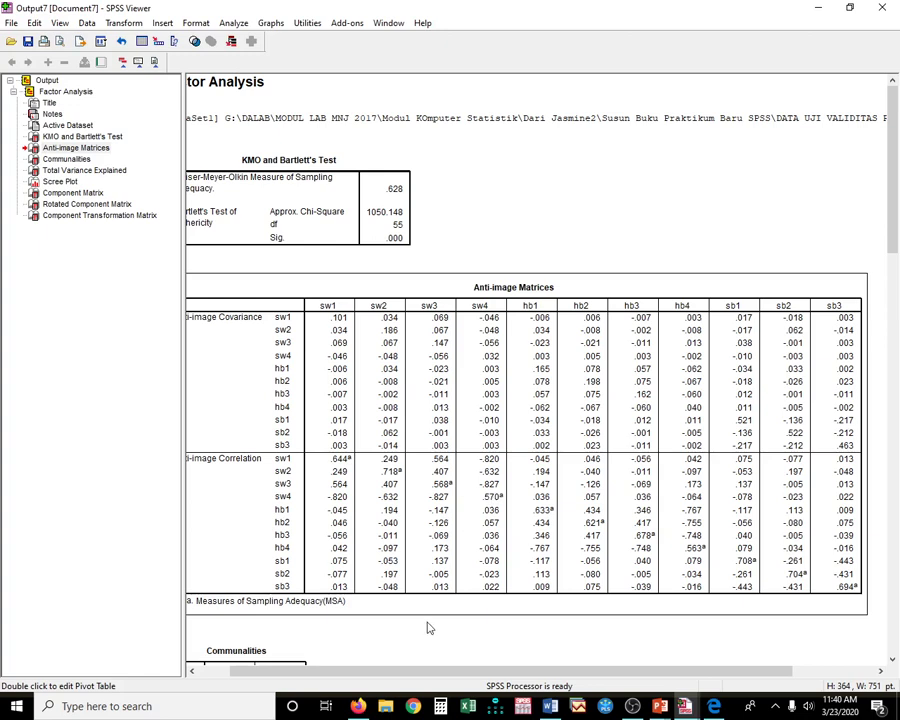
{"action": "left_click_drag", "start_coordinate": [416, 671], "coordinate": [408, 673]}
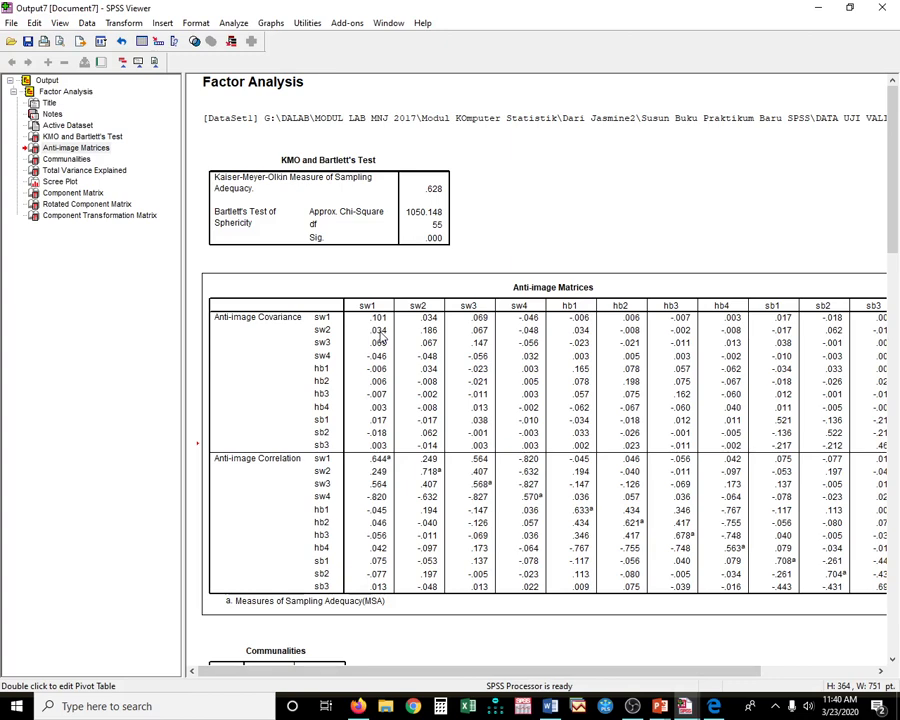
{"action": "scroll", "coordinate": [380, 338], "scroll_direction": "down", "scroll_amount": 5}
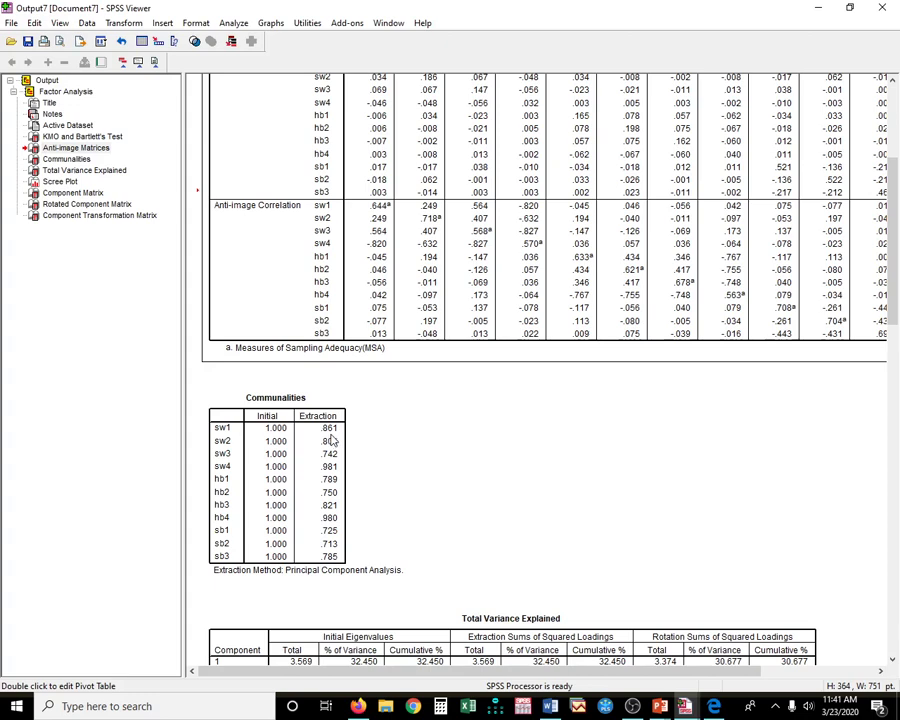
{"action": "scroll", "coordinate": [332, 440], "scroll_direction": "down", "scroll_amount": 5}
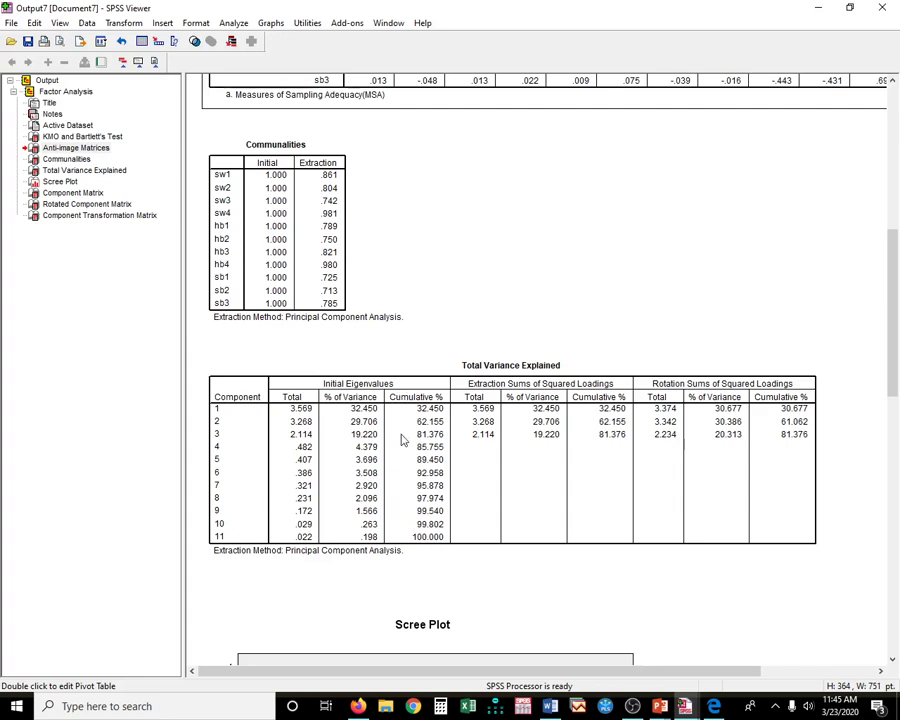
Step: Examine the scree plot, the component matrix, the rotated component matrix and the component transformation matrix
{"action": "scroll", "coordinate": [404, 440], "scroll_direction": "down", "scroll_amount": 3}
{"action": "scroll", "coordinate": [404, 440], "scroll_direction": "down", "scroll_amount": 3}
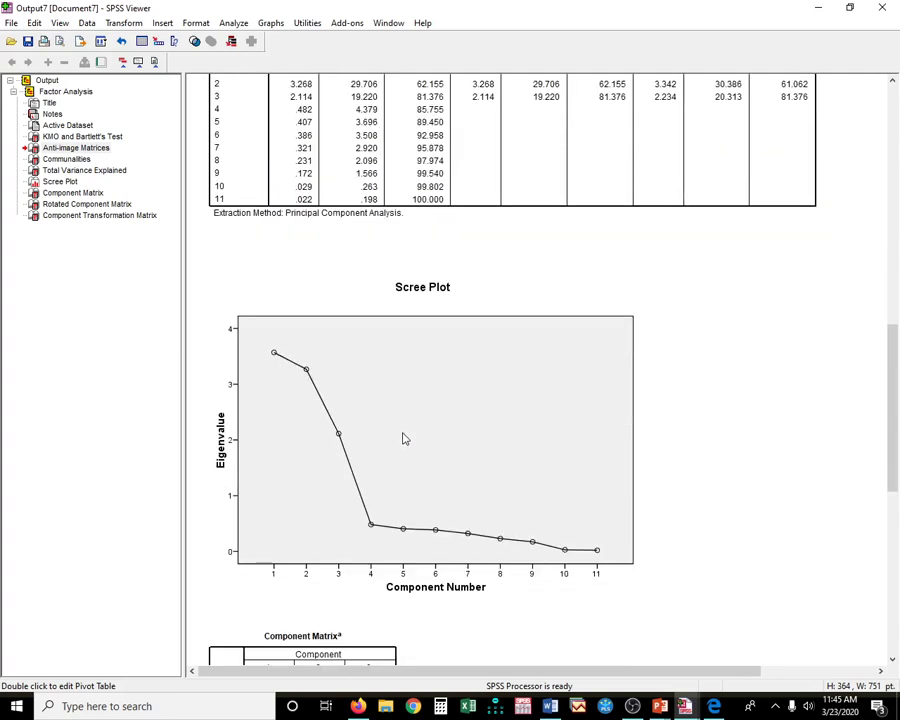
{"action": "scroll", "coordinate": [404, 436], "scroll_direction": "down", "scroll_amount": 2}
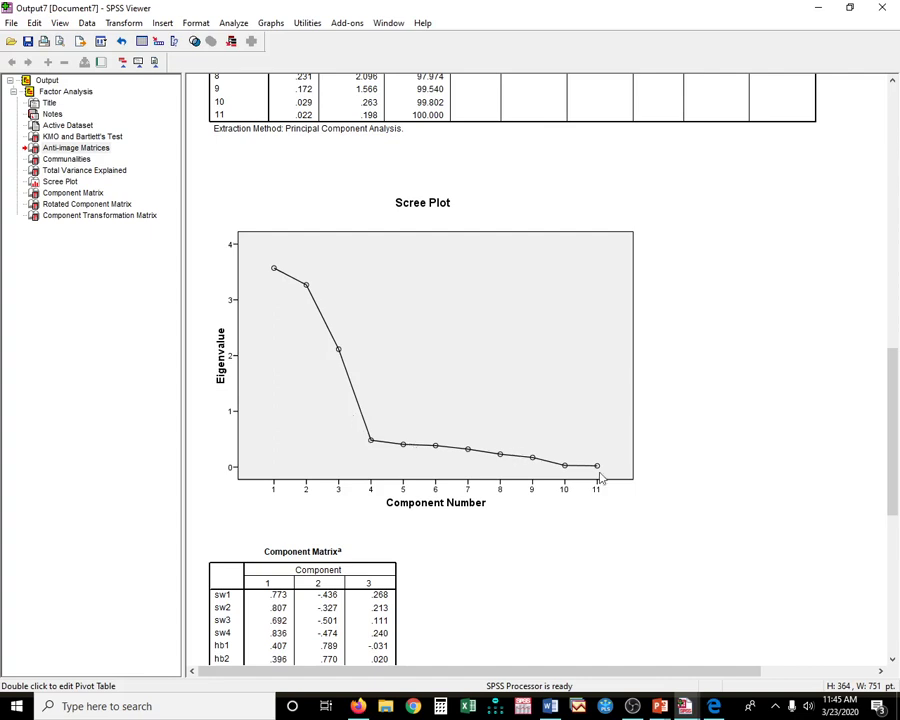
{"action": "scroll", "coordinate": [502, 480], "scroll_direction": "down", "scroll_amount": 3}
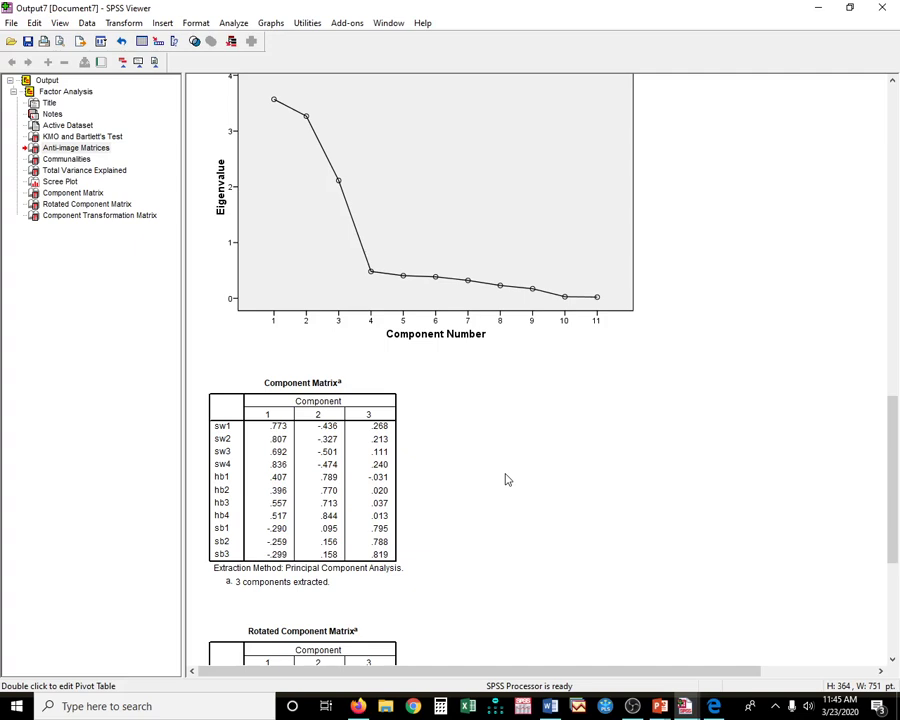
{"action": "scroll", "coordinate": [420, 448], "scroll_direction": "down", "scroll_amount": 2}
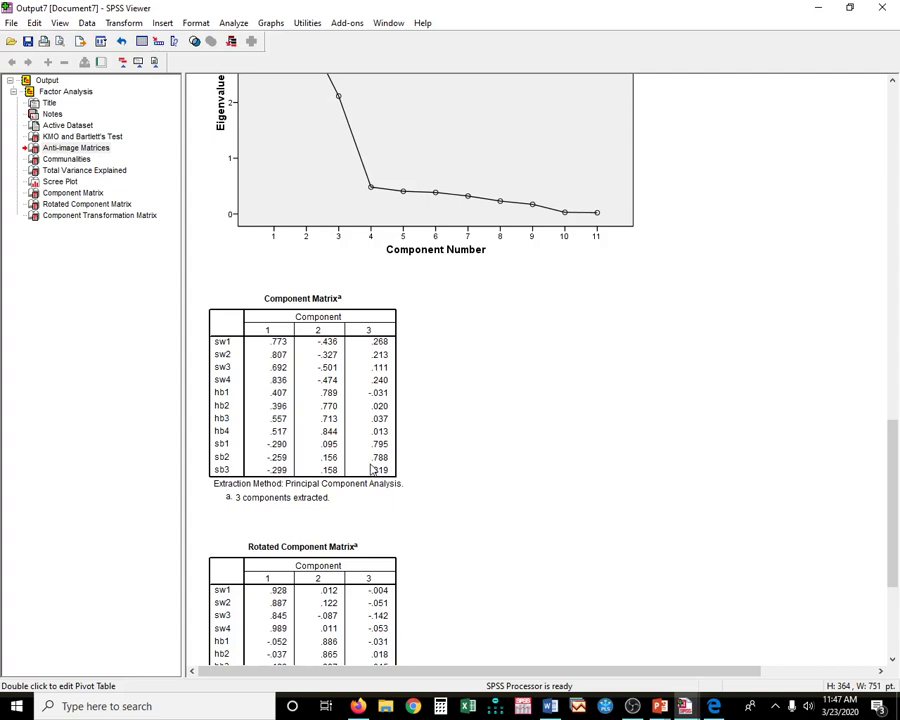
{"action": "scroll", "coordinate": [376, 422], "scroll_direction": "down", "scroll_amount": 3}
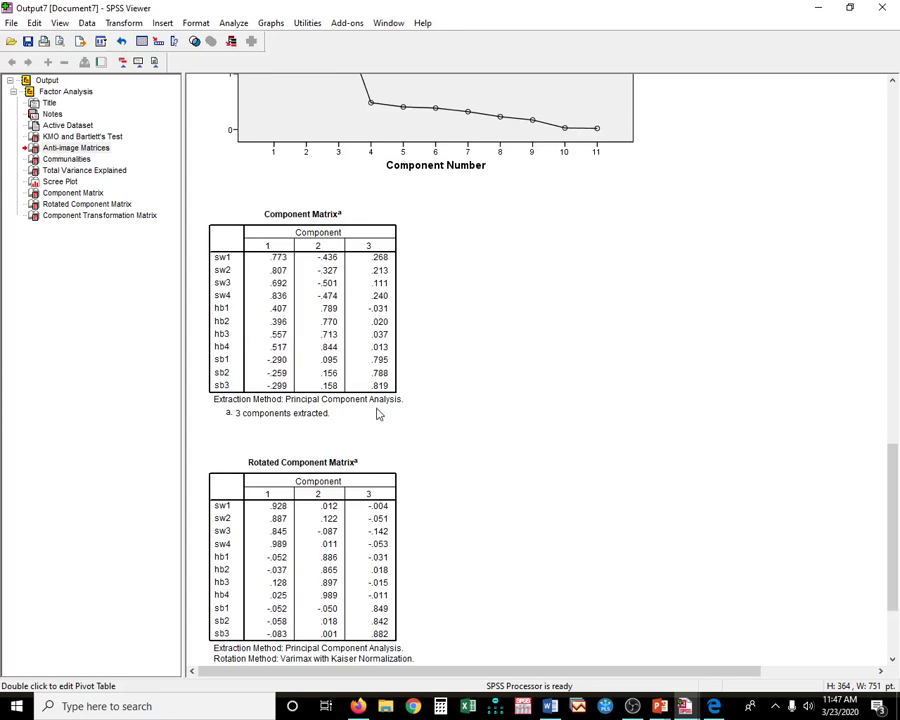
{"action": "scroll", "coordinate": [378, 414], "scroll_direction": "down", "scroll_amount": 3}
{"action": "scroll", "coordinate": [378, 412], "scroll_direction": "down", "scroll_amount": 3}
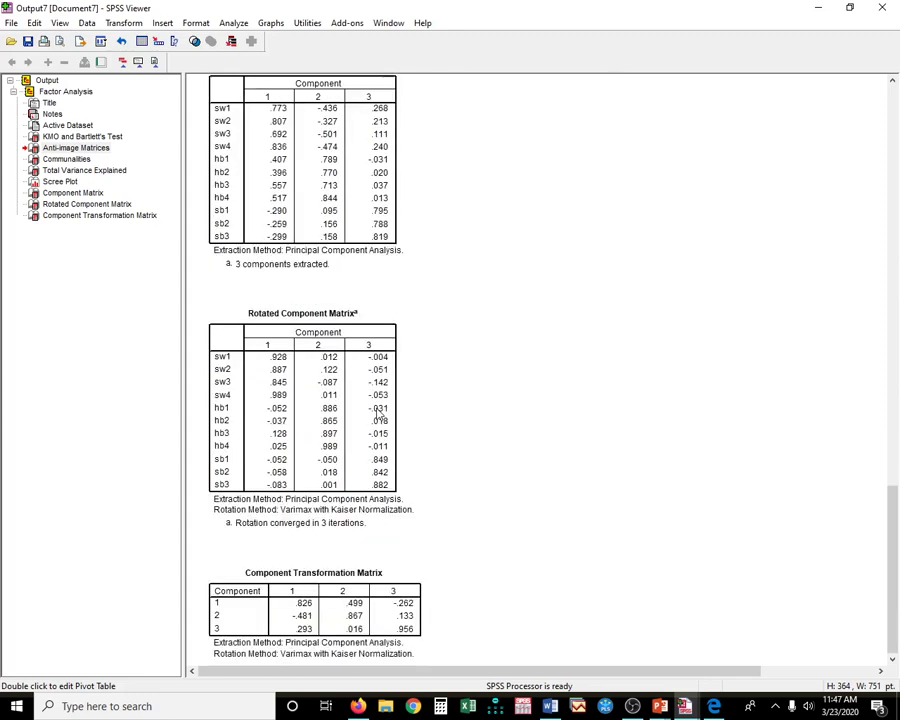
{"action": "scroll", "coordinate": [378, 414], "scroll_direction": "up", "scroll_amount": 3}
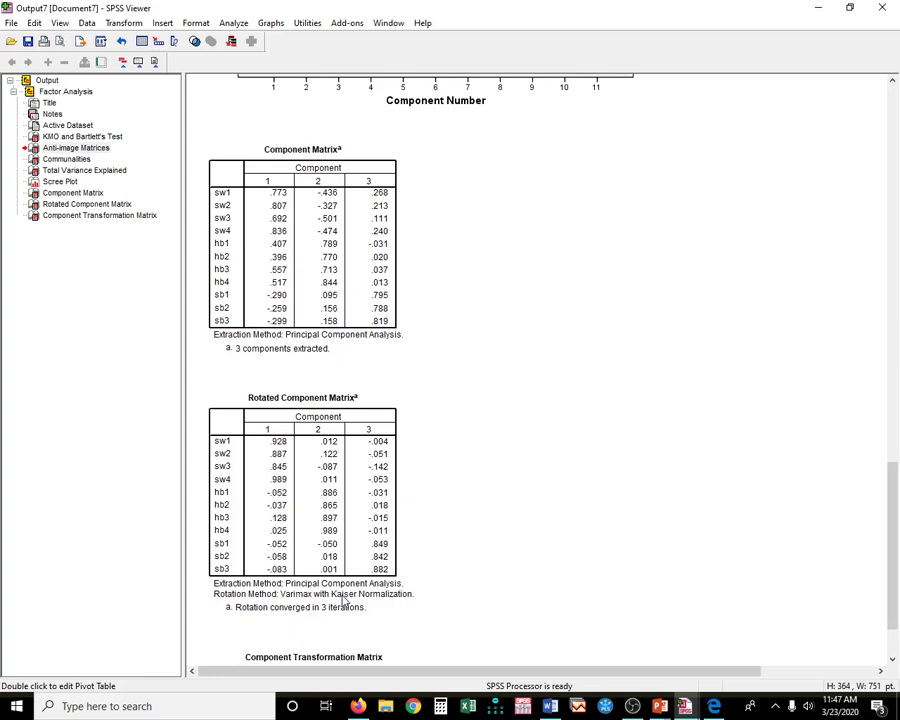
{"action": "scroll", "coordinate": [343, 601], "scroll_direction": "down", "scroll_amount": 2}
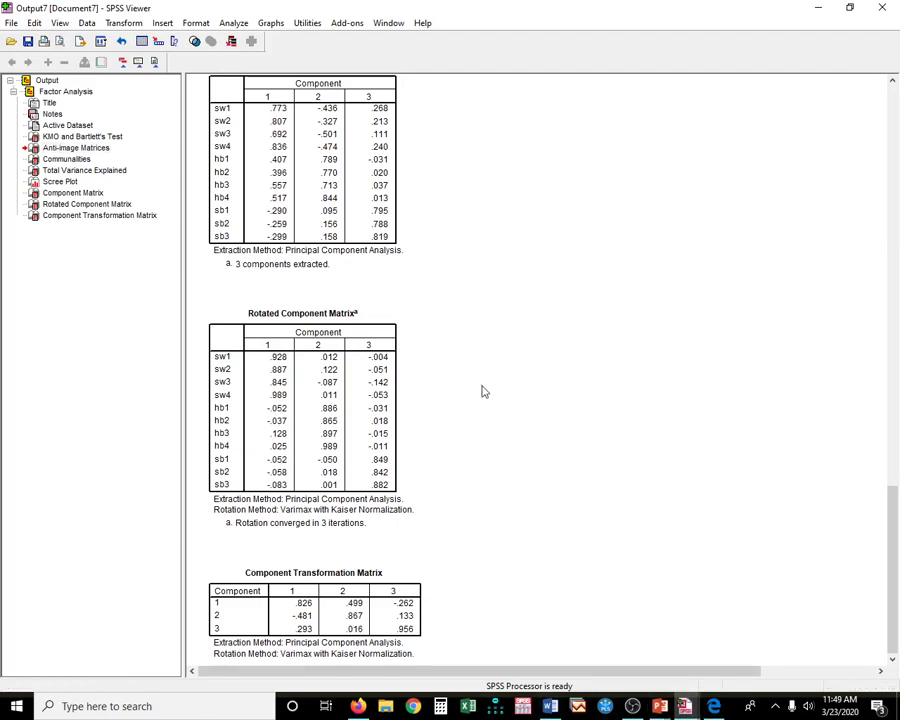
Step: Look back over the factor analysis tables and return to the dataset window to view the saved factor score columns
{"action": "scroll", "coordinate": [474, 390], "scroll_direction": "up", "scroll_amount": 10}
{"action": "scroll", "coordinate": [467, 408], "scroll_direction": "up", "scroll_amount": 15}
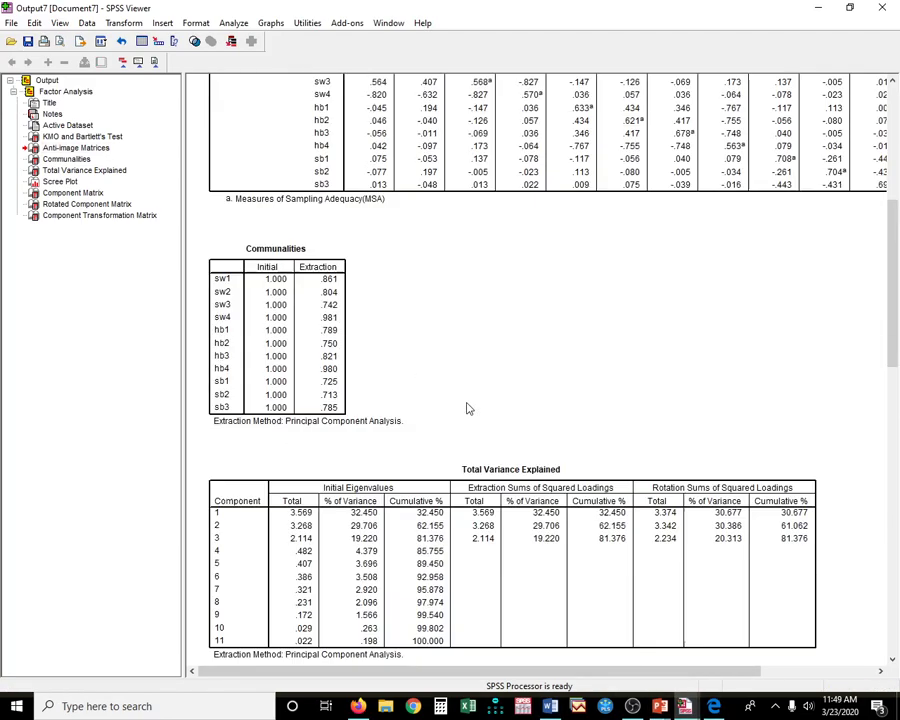
{"action": "scroll", "coordinate": [440, 450], "scroll_direction": "down", "scroll_amount": 15}
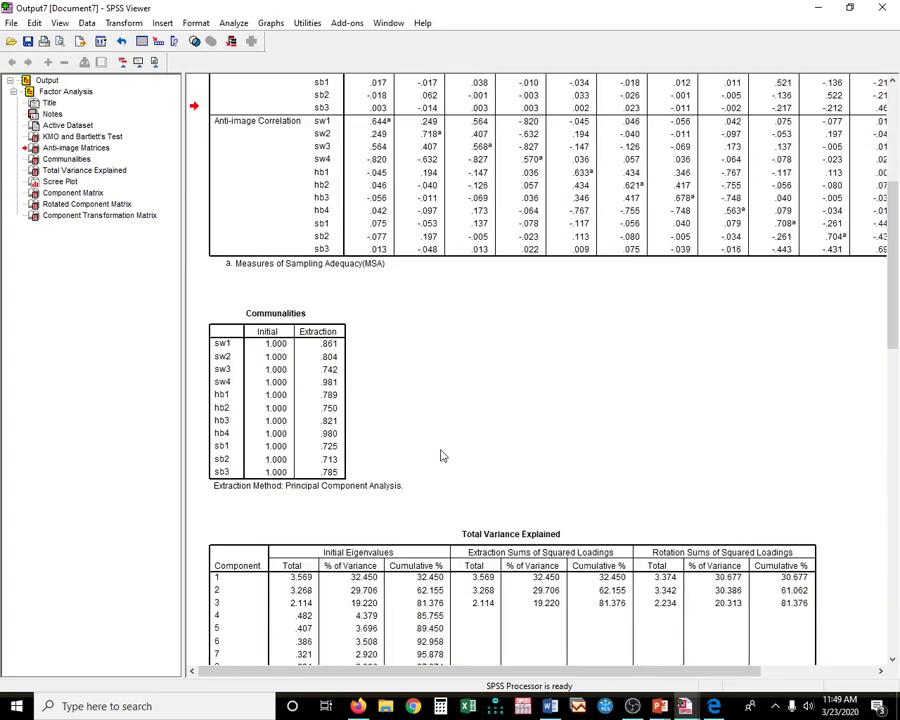
{"action": "scroll", "coordinate": [443, 461], "scroll_direction": "down", "scroll_amount": 5}
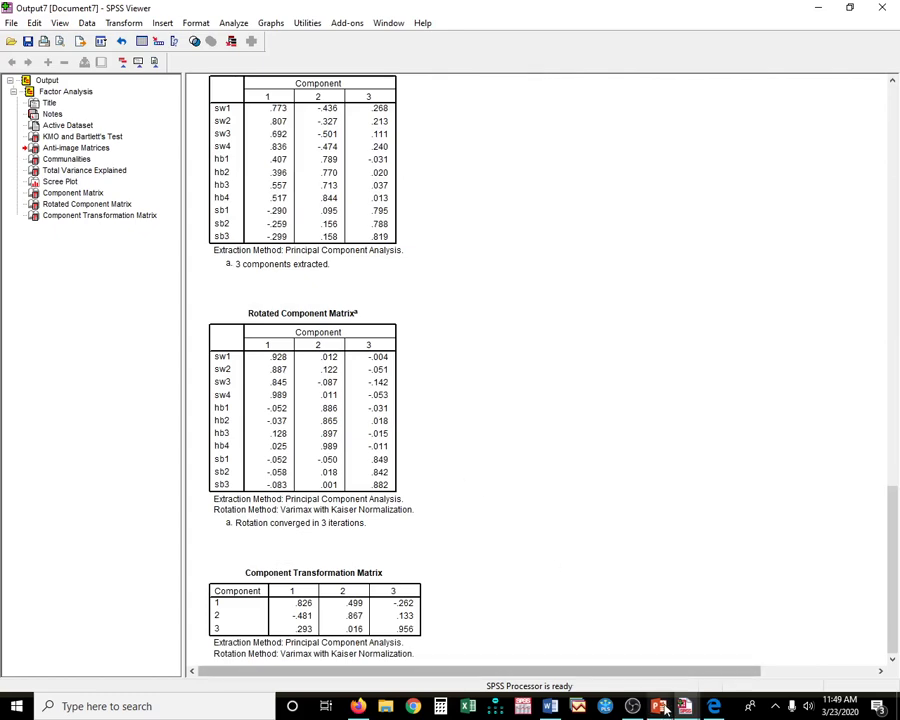
{"action": "mouse_move", "coordinate": [684, 706]}
{"action": "left_click", "coordinate": [632, 651]}
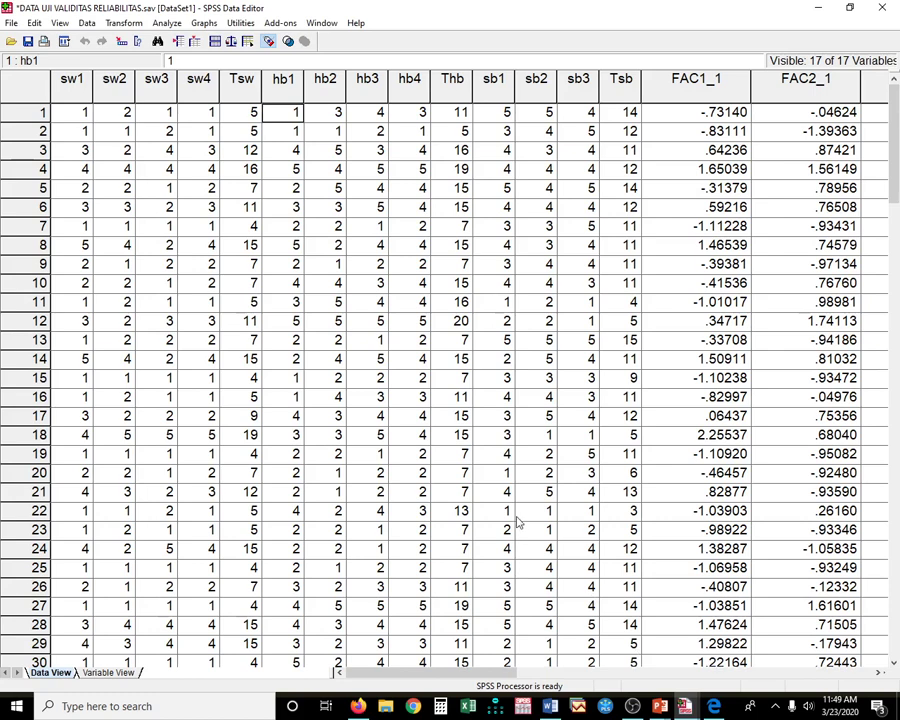